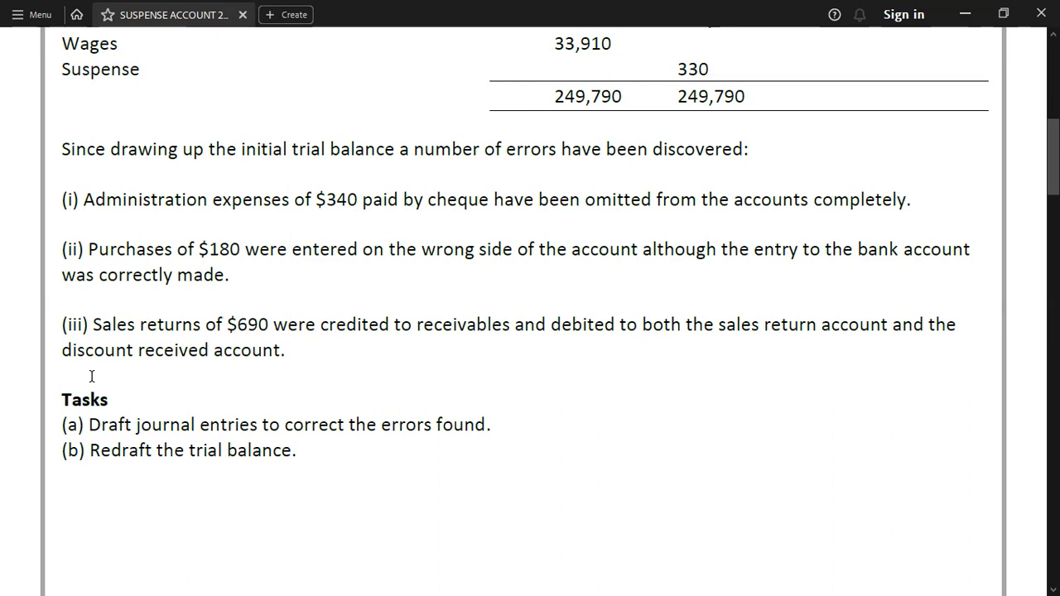
Step: Switch from the question PDF to the SUSPENSE ACCOUNT workbook in Excel and go to the empty Q.1 journal table
scroll(92, 377, down, 1)
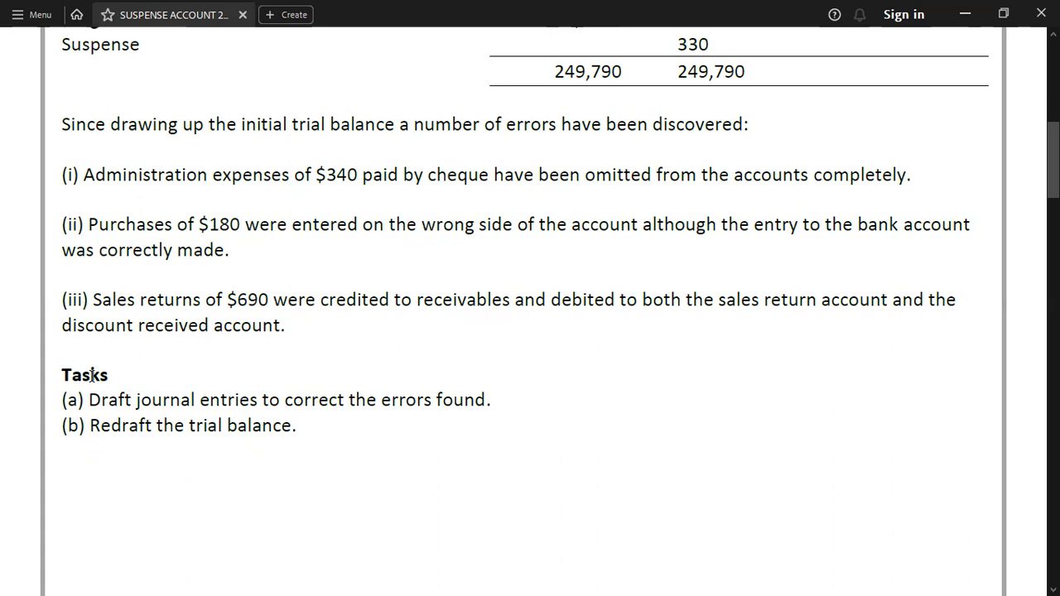
scroll(92, 377, down, 1)
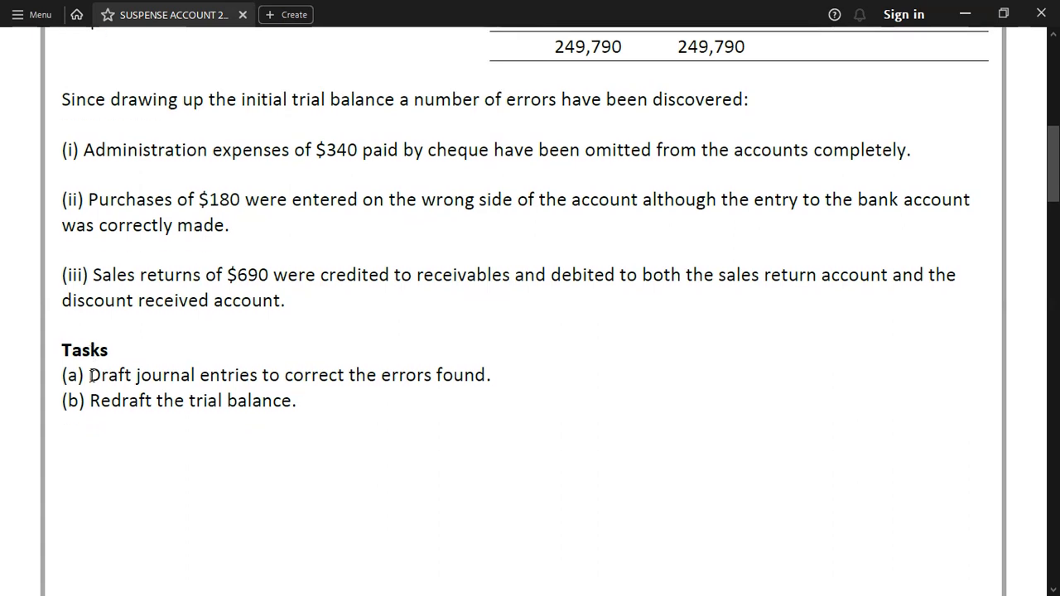
key(alt+Tab)
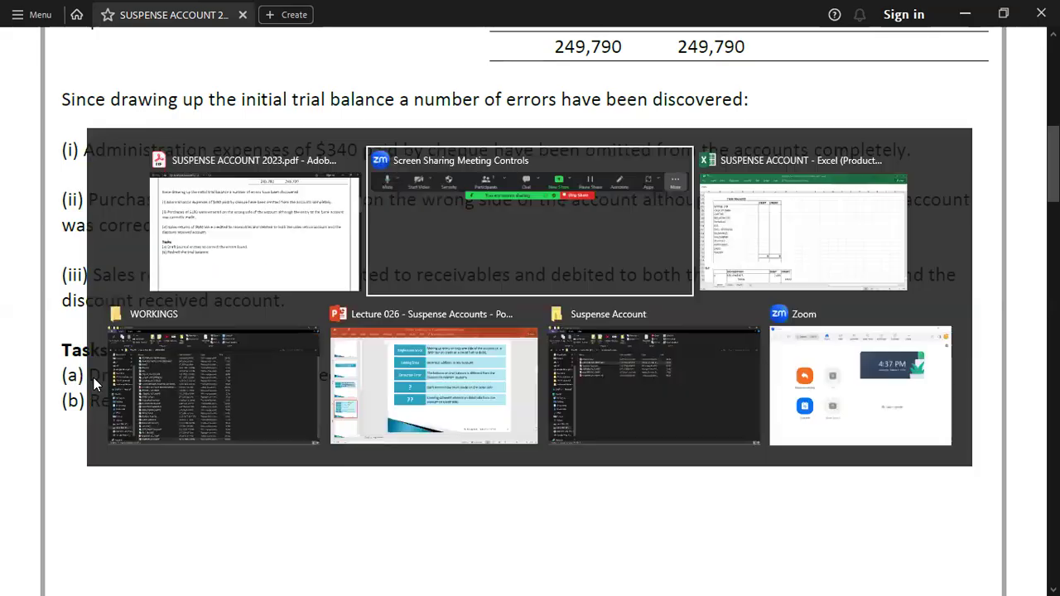
key(Up)
key(Up)
key(Up)
key(Up)
key(Up)
key(Up)
key(Up)
key(Up)
key(Up)
key(Up)
key(Up)
key(Up)
key(Up)
key(Up)
key(Up)
key(Up)
key(Up)
key(Up)
key(Up)
key(Up)
key(Up)
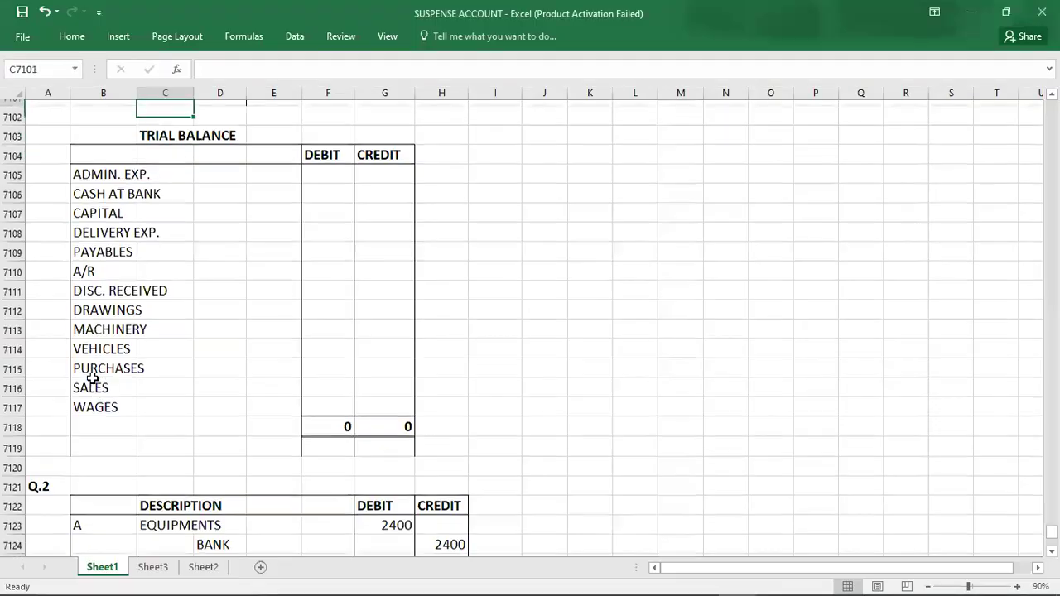
key(Up)
key(Up)
key(Up)
key(Up)
key(Up)
key(Up)
key(Up)
key(Up)
key(Up)
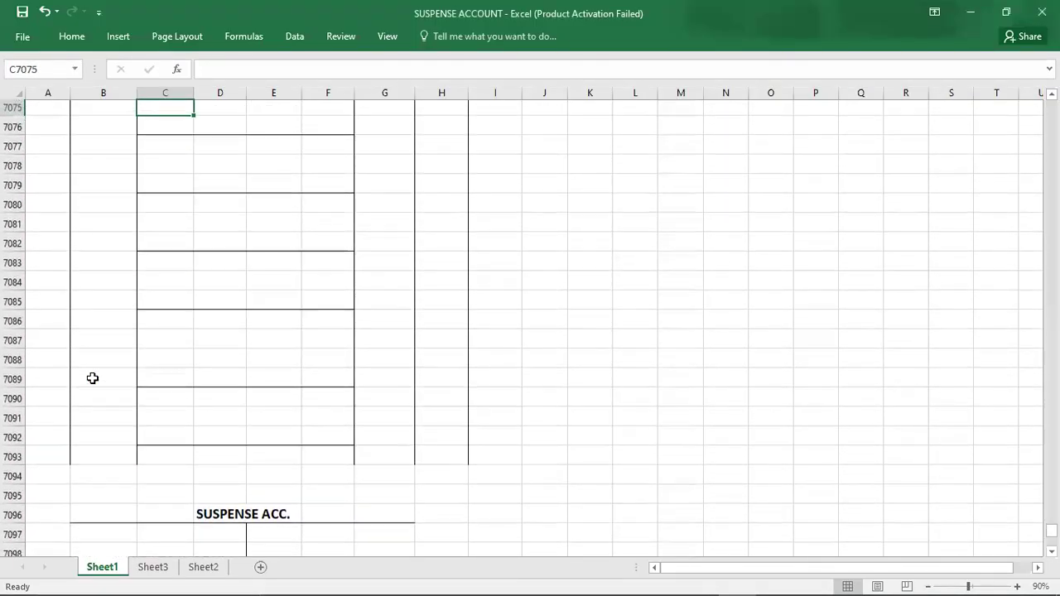
key(Left)
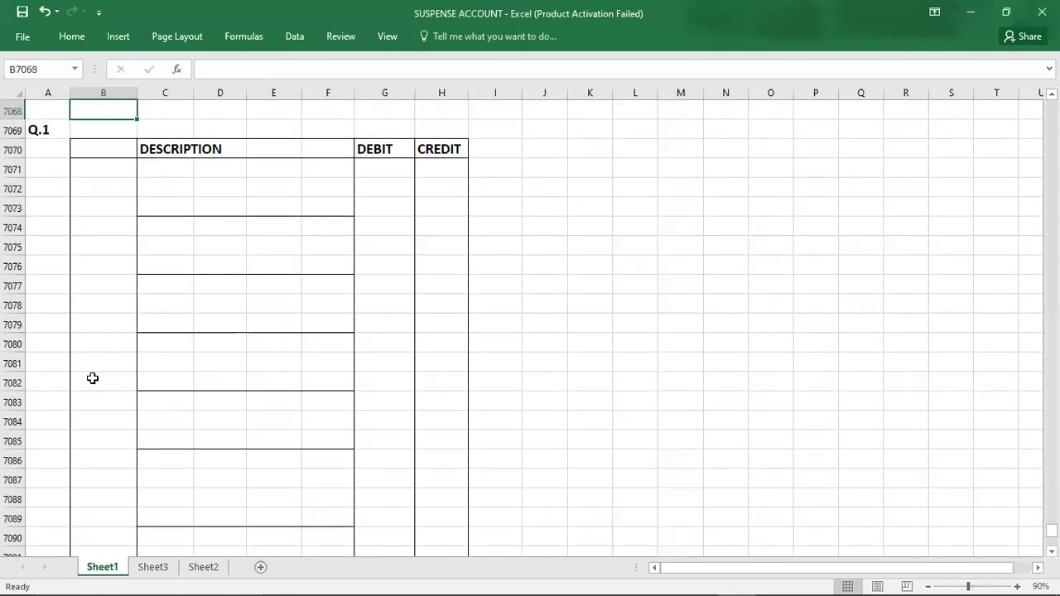
key(Down)
key(Left)
Step: Start journal entry i in row 7071, with ADMIN. EXP. in C7071 and BANK indented in D7072
key(alt+Tab)
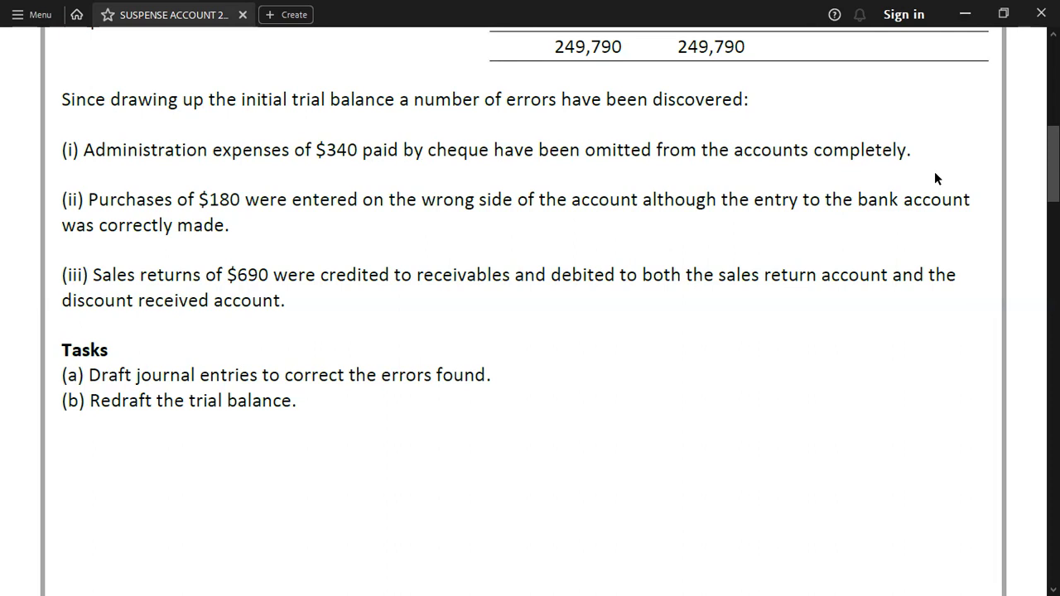
key(alt+Tab)
click(109, 161)
key(alt+Tab)
key(alt+Tab)
text(i)
key(Tab)
text(A)
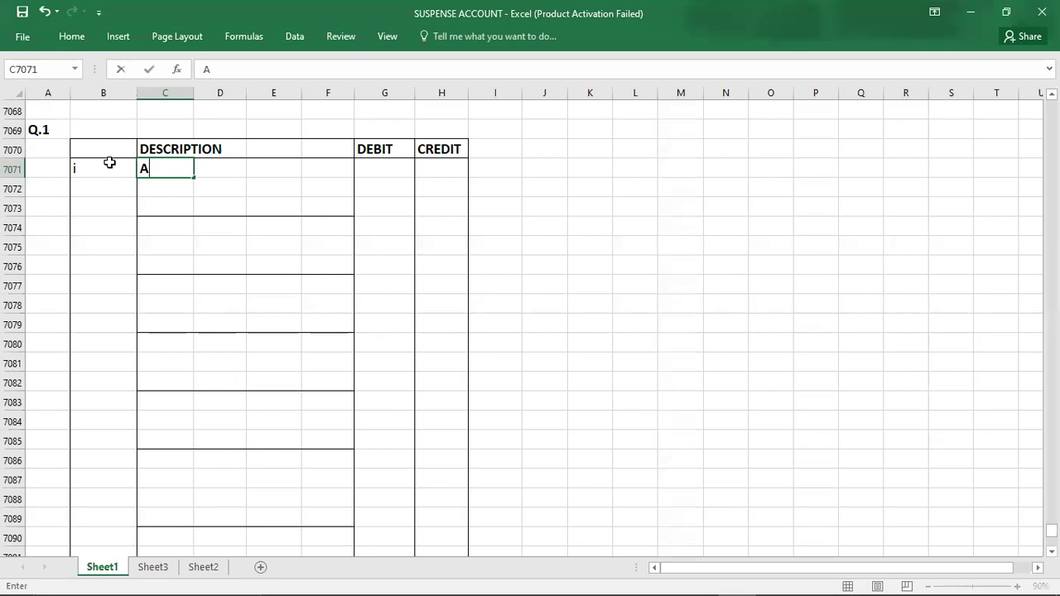
text(DMIN. EXP.)
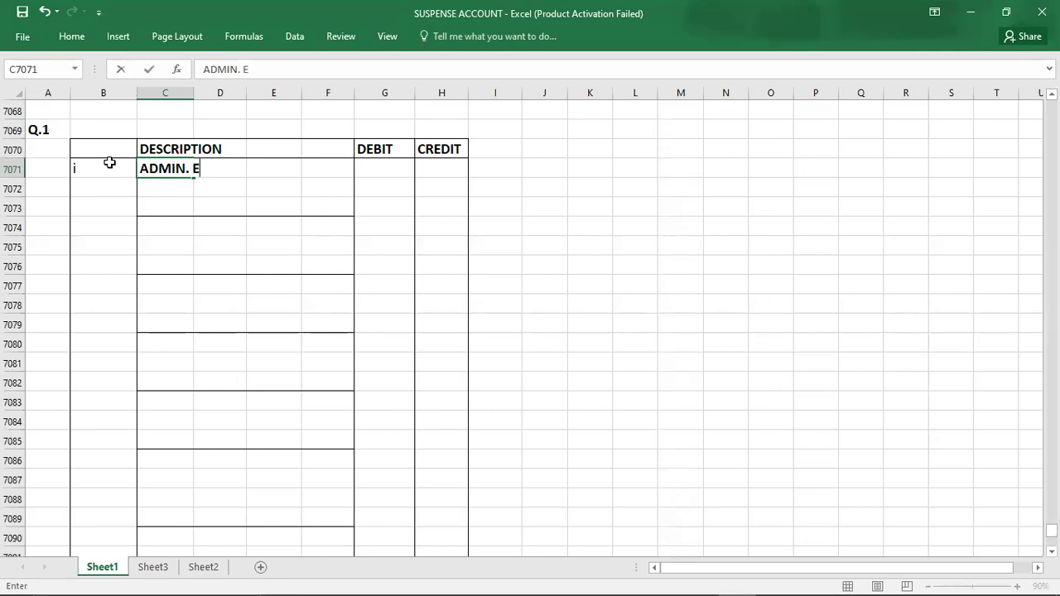
key(Return)
key(Right)
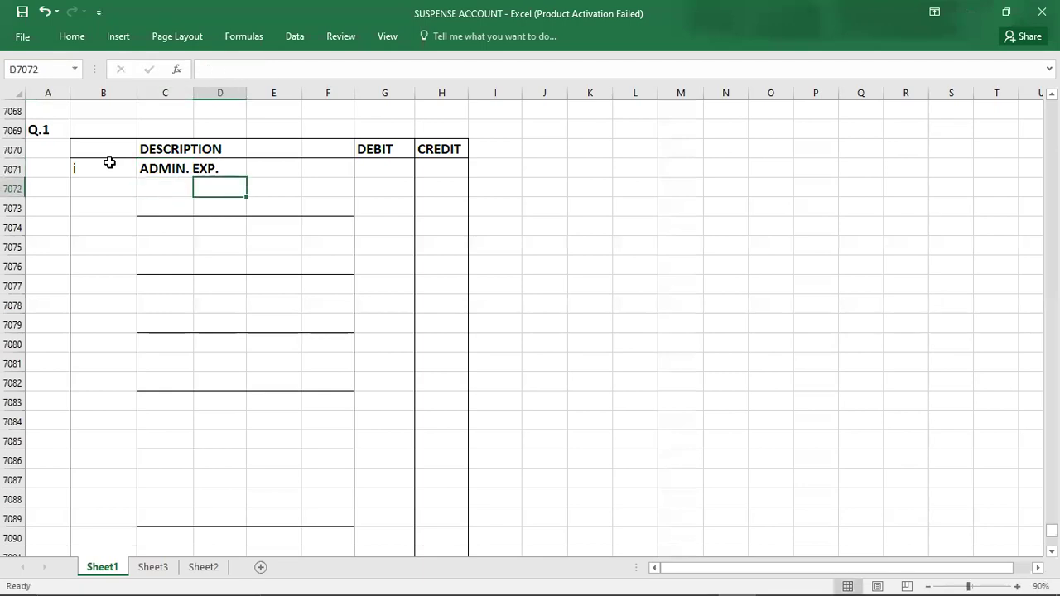
text(BAK)
key(BackSpace)
text(NK)
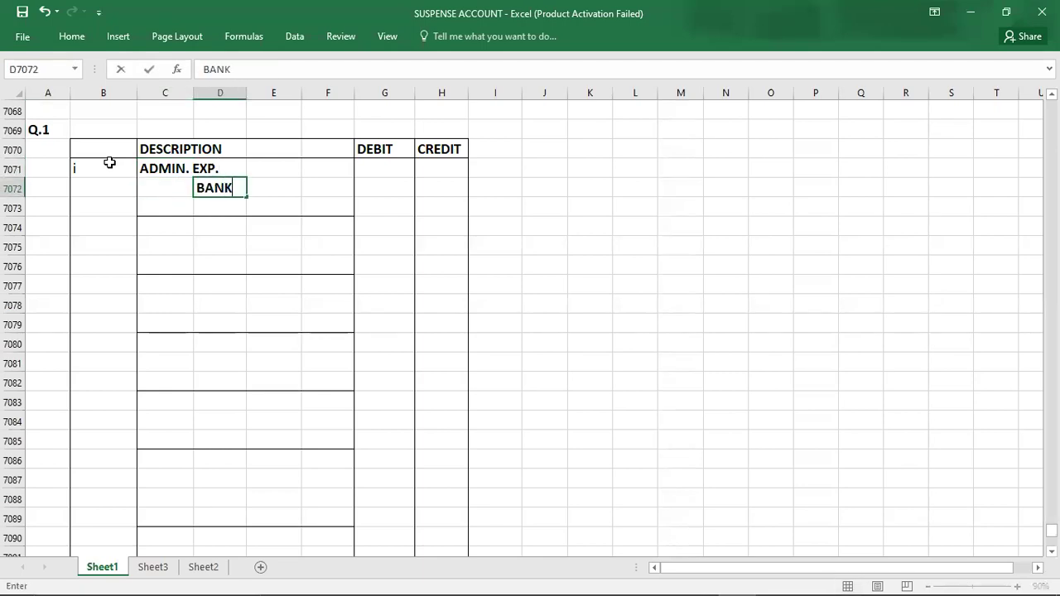
Step: Enter 340 as the debit for ADMIN. EXP. in G7071 and 340 as the credit for BANK in H7072
key(Up)
key(Right)
key(Right)
key(Right)
key(alt+Tab)
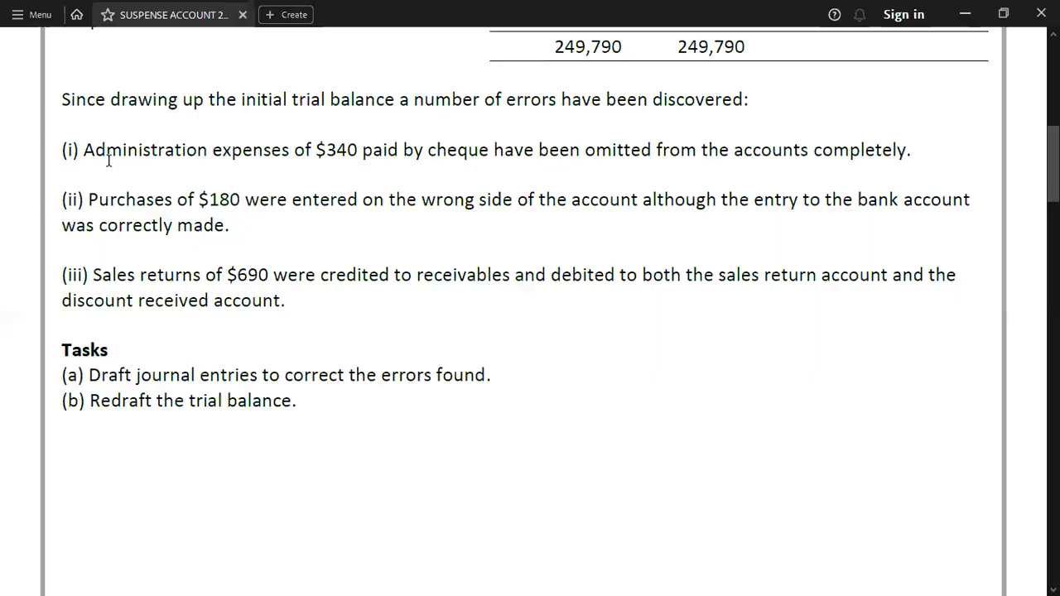
key(alt+Tab)
text(340)
key(Return)
key(Right)
text(340)
key(Return)
Step: Enter XX as the placeholder account names in C7074 and D7075, below the first journal entry
key(Left)
key(Down)
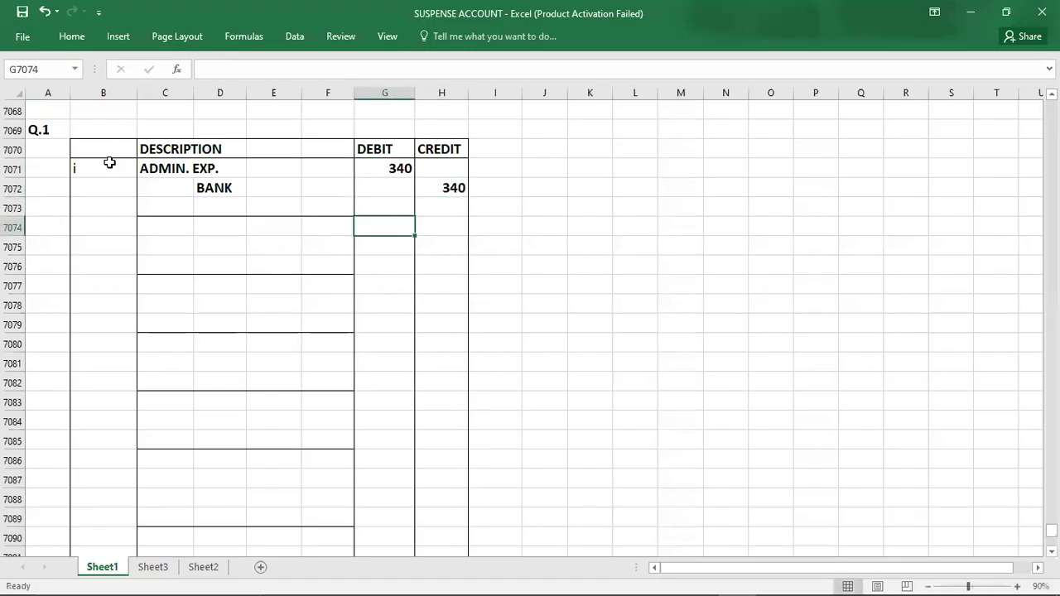
key(Left)
key(Left)
key(Left)
key(Left)
text(XX)
key(Return)
key(Right)
text(XX)
Step: Enter XX as the placeholder debit amount in G7074 and credit amount in H7075
key(Up)
key(Right)
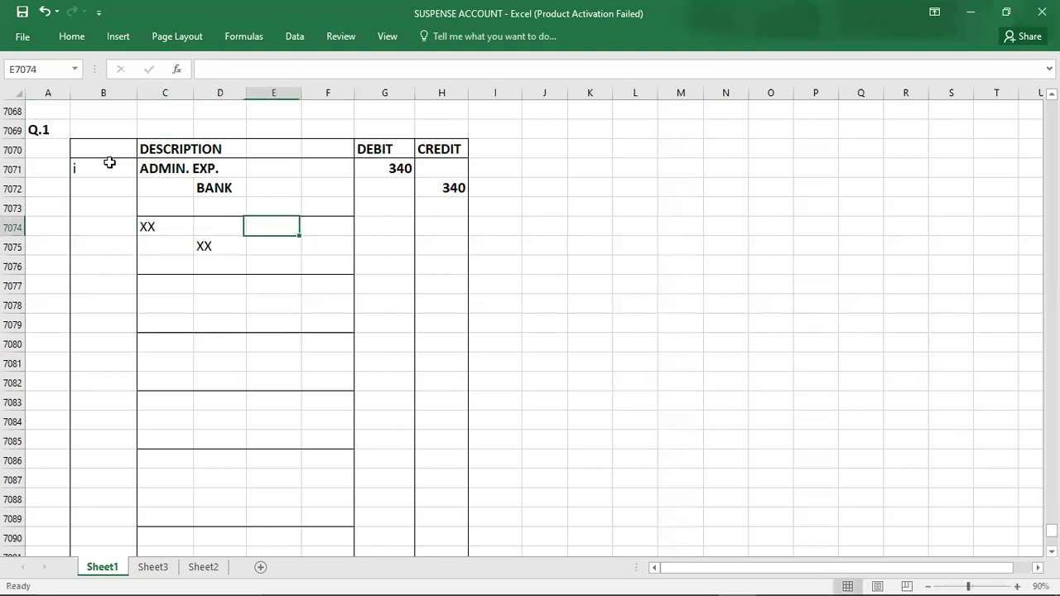
key(Right)
key(Right)
text(XX)
key(Return)
key(Right)
text(XX)
key(Return)
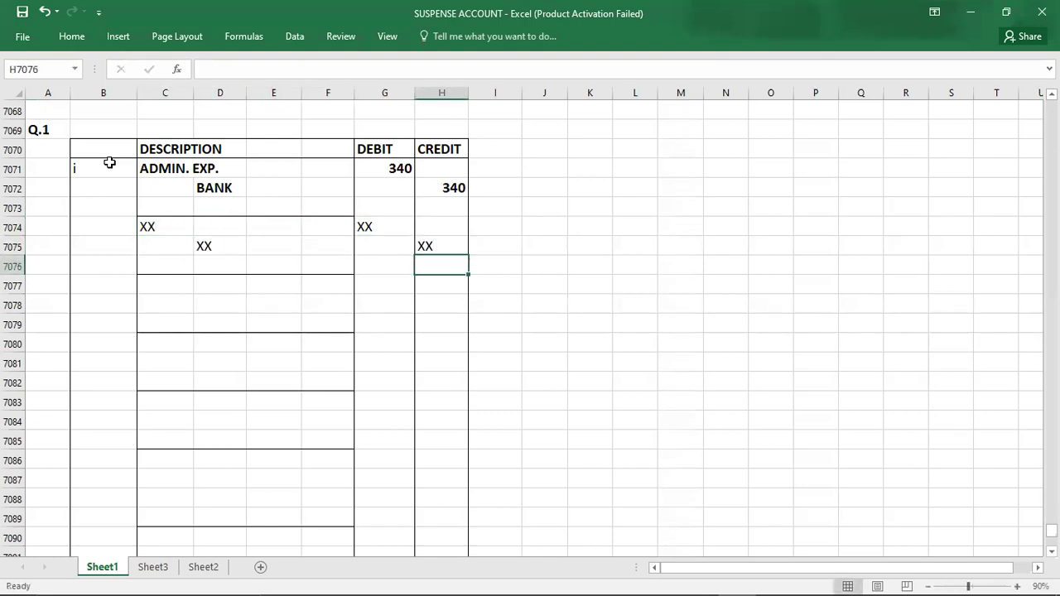
Step: Enter the correcting entry's accounts below the placeholders, with ADMIN. EXP. in C7077 and BANK in D7078
key(Down)
key(Left)
key(Left)
key(Left)
key(Left)
key(Left)
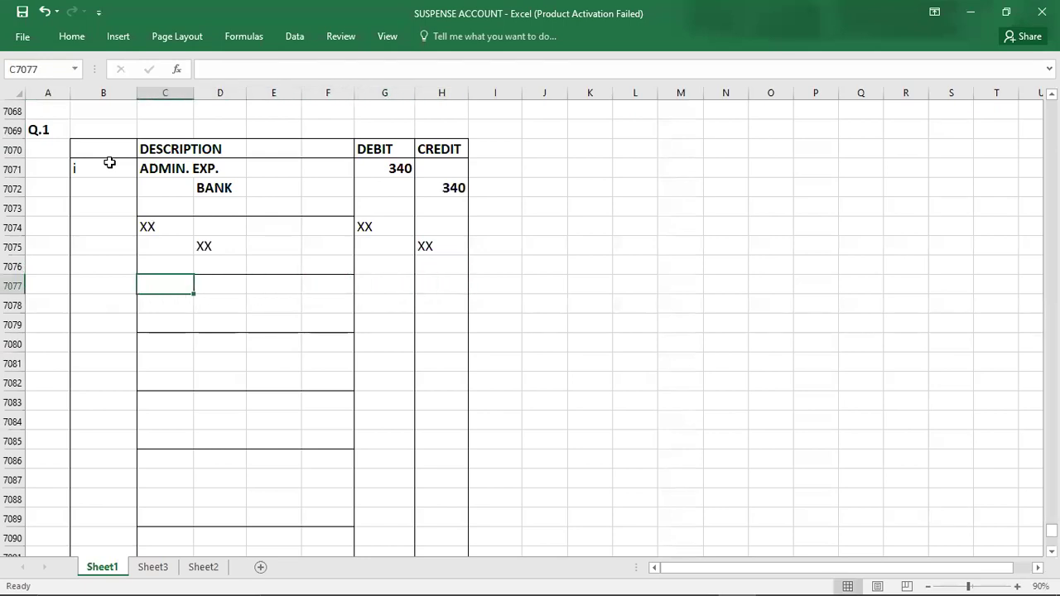
key(alt+Tab)
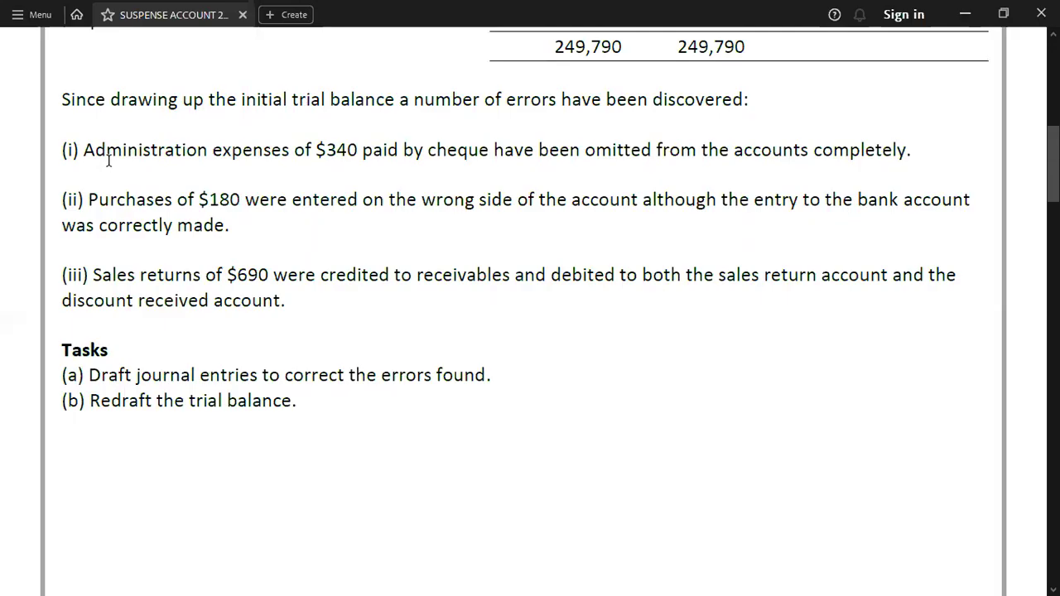
key(alt+Tab)
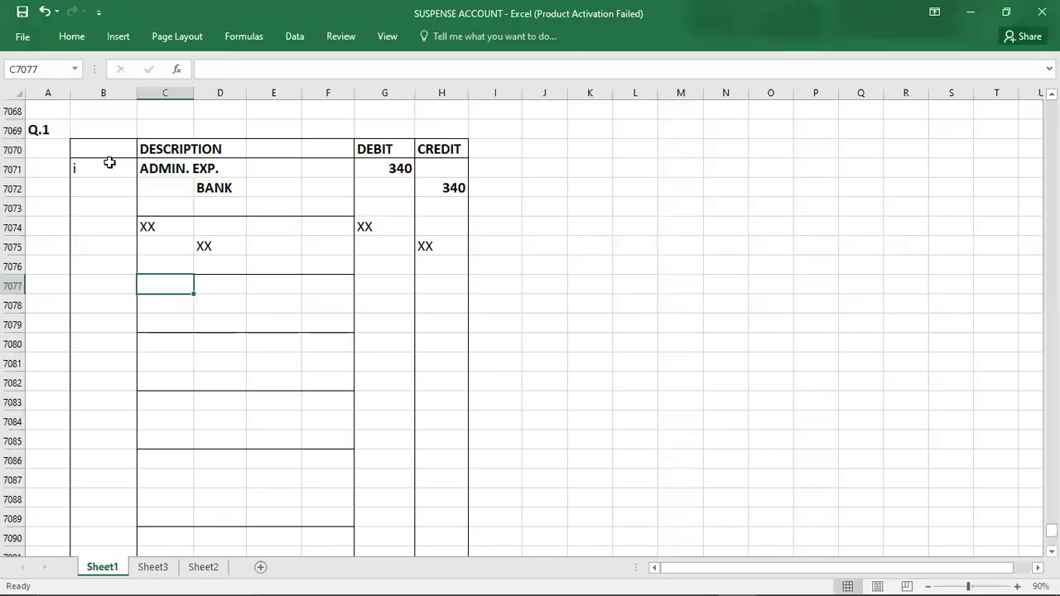
text(ADMIN)
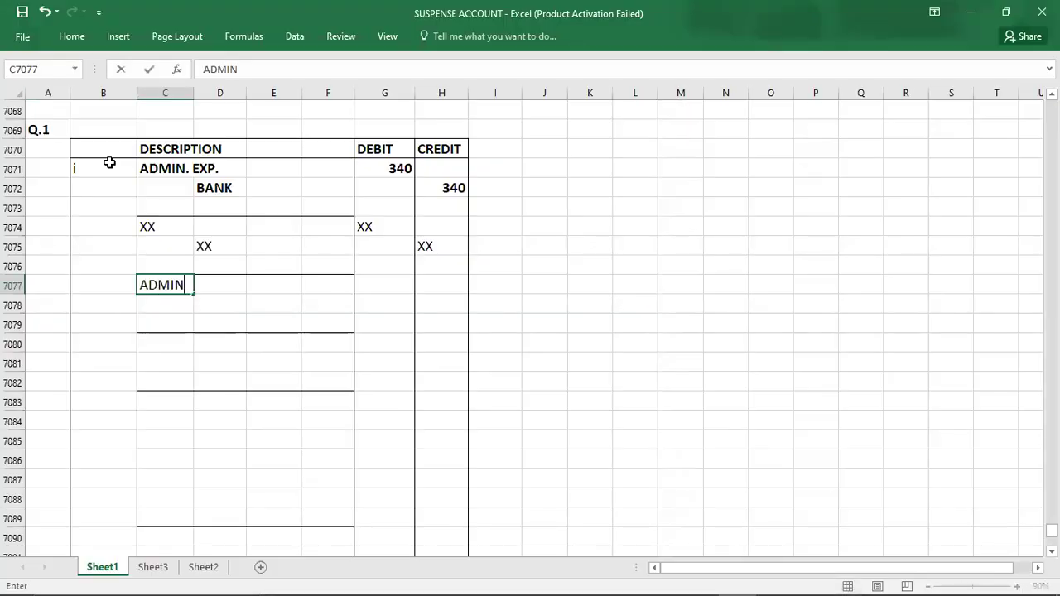
text(. EXP.)
key(Return)
key(Right)
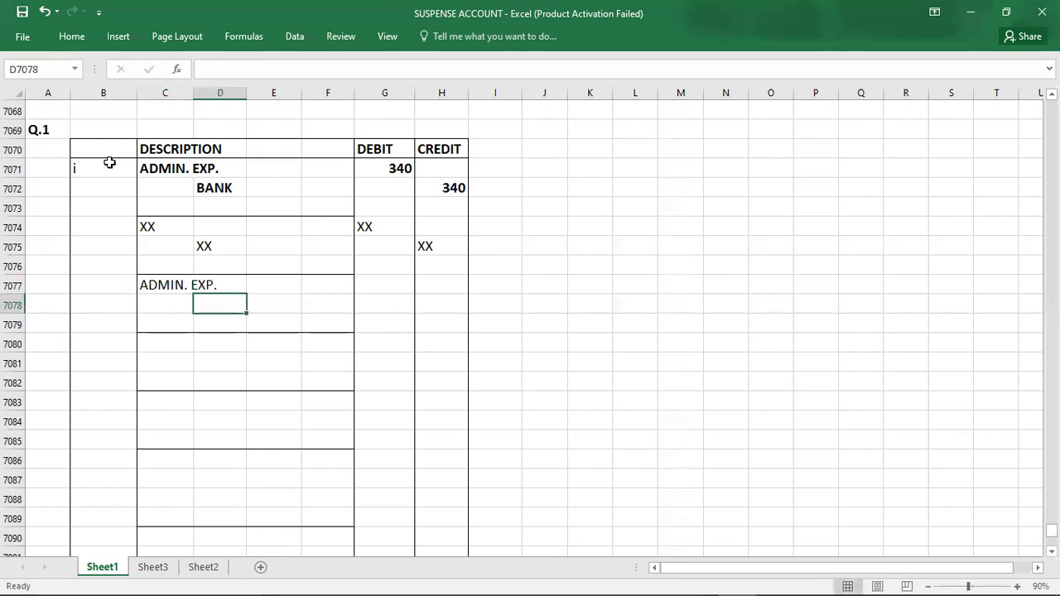
text(BANK)
Step: Enter 340 as the correcting entry's debit in G7077 and 340 as its credit in H7078
key(Up)
key(Right)
key(Right)
key(Right)
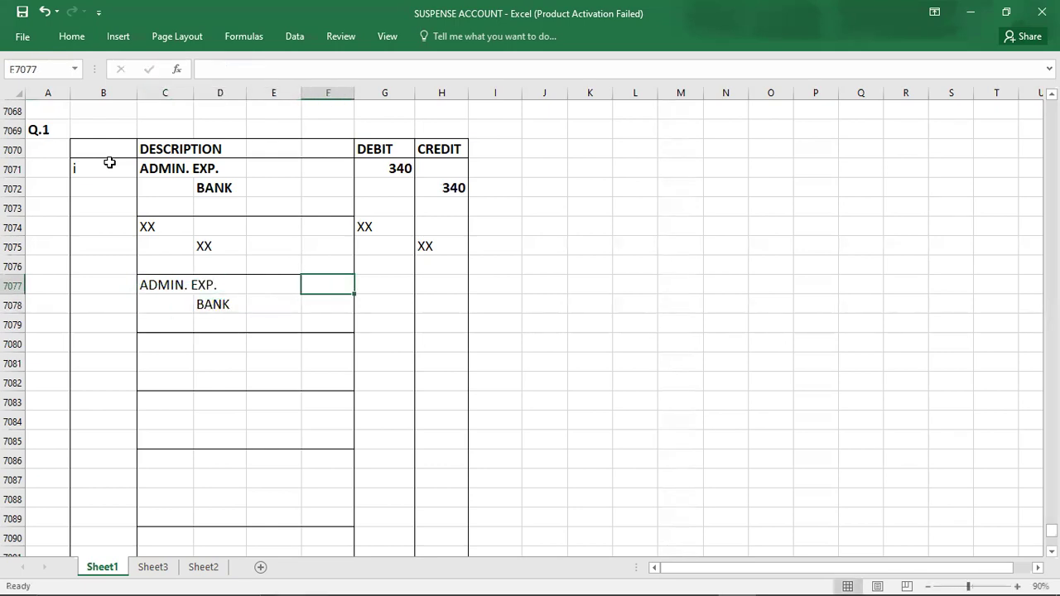
text(340)
key(Return)
key(Right)
text(3)
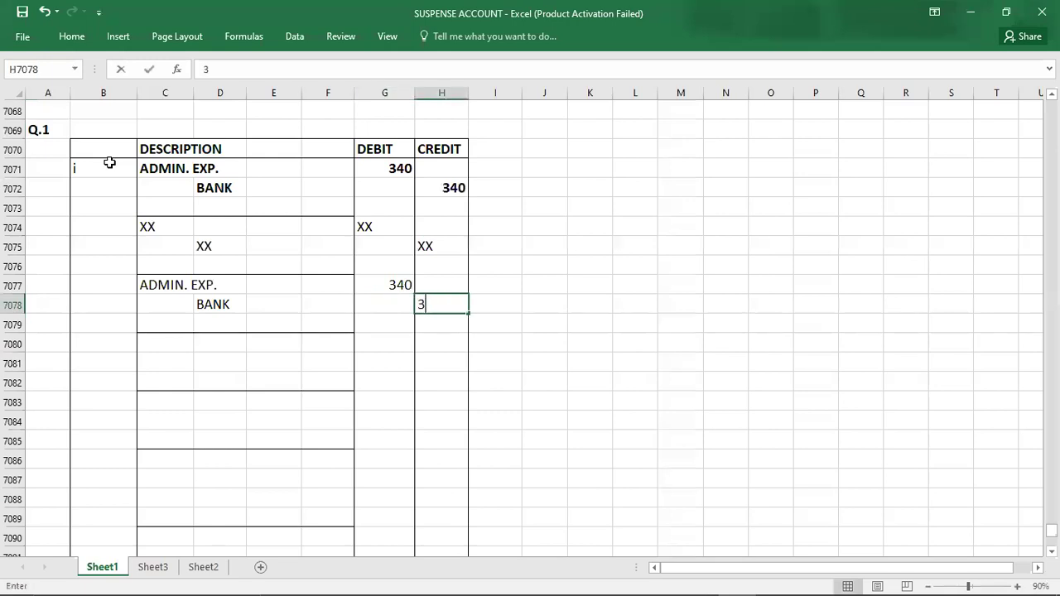
text(40)
key(ctrl+Return)
Step: Make the correcting entry in C7077:H7078 bold
key(Down)
key(Left)
key(Up)
key(Right)
key(shift+Left)
key(shift+Left)
key(shift+Left)
key(shift+Left)
key(shift+Left)
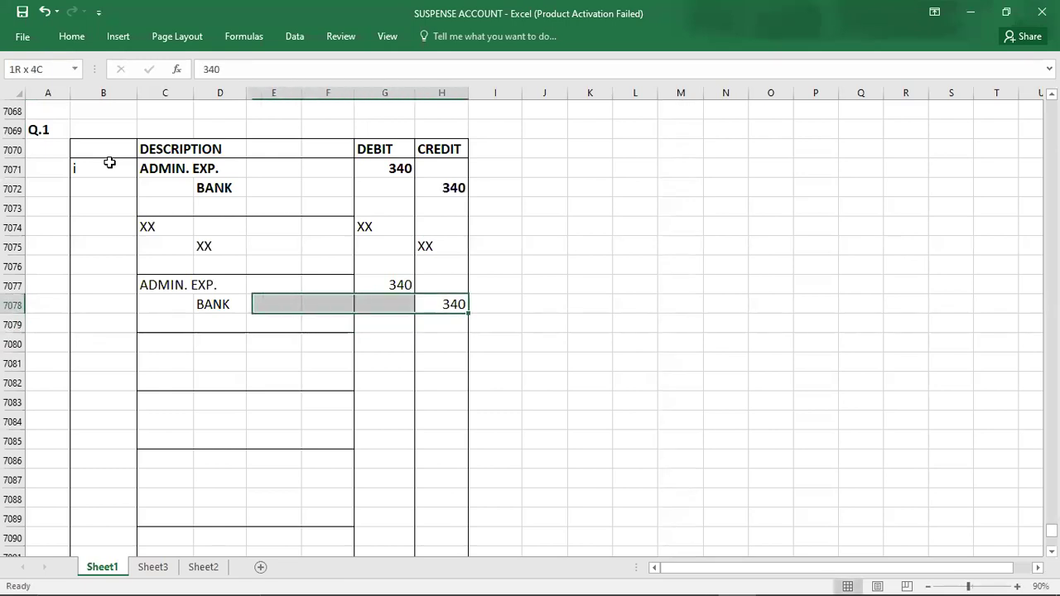
key(shift+Up)
key(ctrl+b)
key(Up)
key(Up)
key(Up)
key(Up)
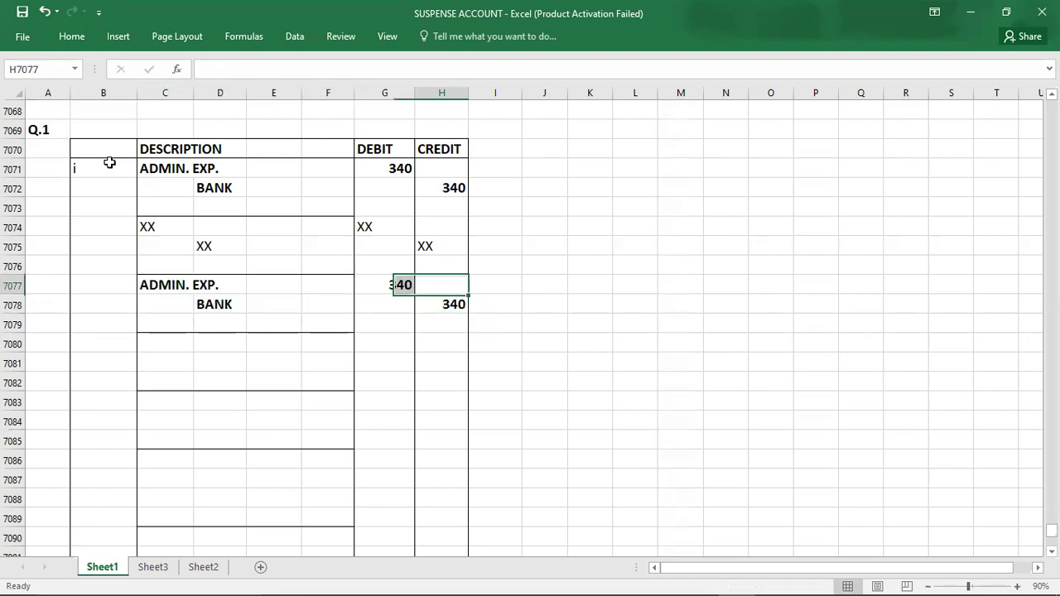
key(Up)
key(shift+Left)
key(shift+Left)
key(shift+Left)
key(shift+Left)
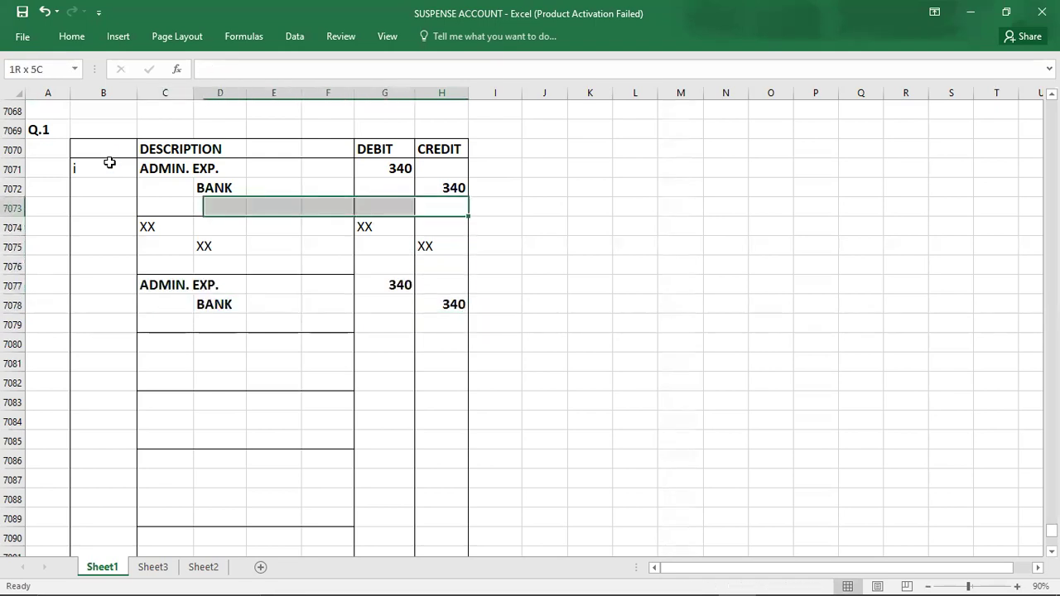
key(shift+Left)
key(shift+Up)
key(shift+Up)
key(Down)
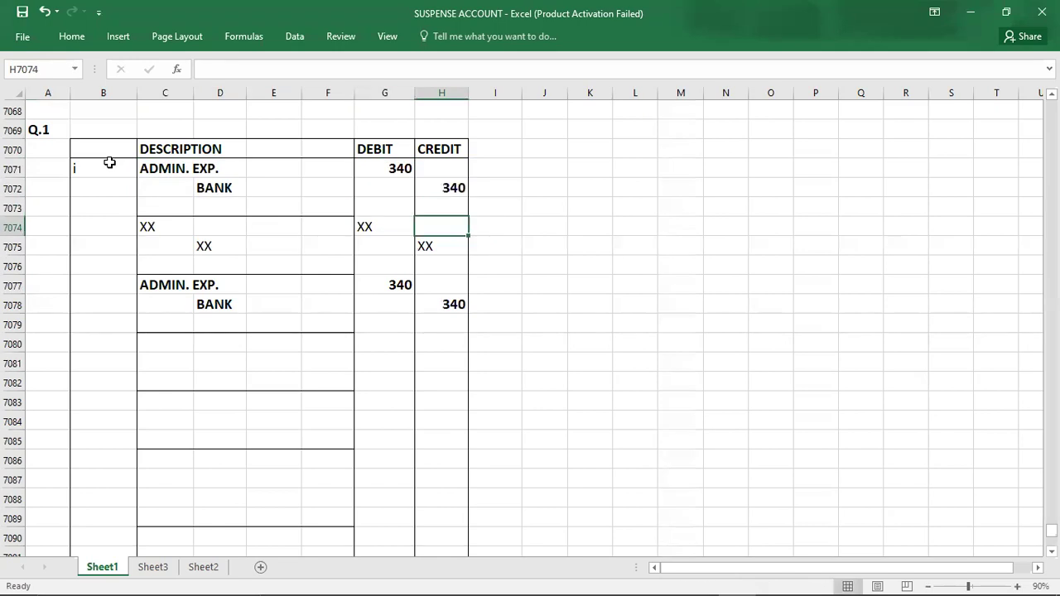
Step: Remove the bold formatting from the first ADMIN. EXP. and BANK entry in C7071:H7072
key(Up)
key(Up)
key(shift+Left)
key(shift+Left)
key(shift+Left)
key(shift+Left)
key(shift+Left)
key(shift+Up)
key(ctrl+b)
Step: Label the second error's journal section ii in B7080
key(Down)
key(Left)
key(Left)
key(Down)
key(Down)
key(Down)
key(Down)
key(Down)
key(Down)
key(Left)
key(Left)
key(Left)
key(Down)
key(Left)
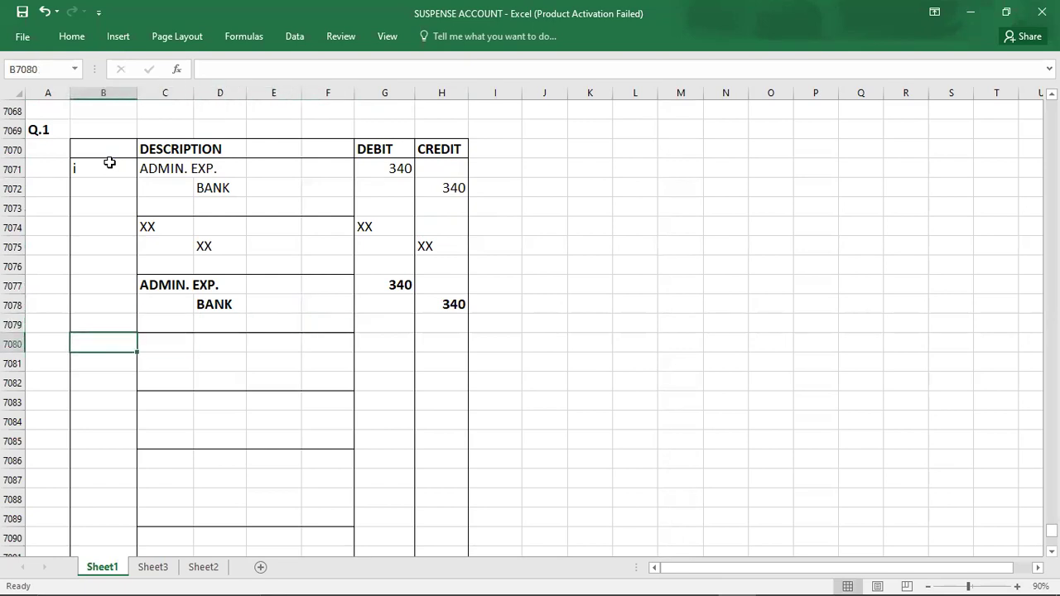
text(ii)
Step: Enter PURCHASES as the first account of entry ii in C7080, consulting error (ii) in the question PDF
key(Right)
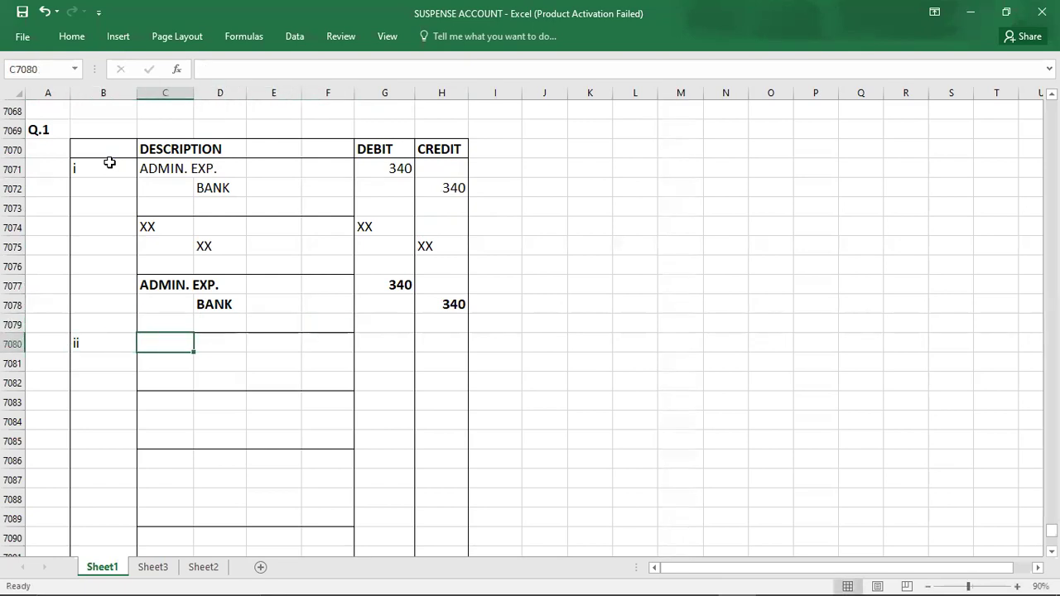
key(alt+Tab)
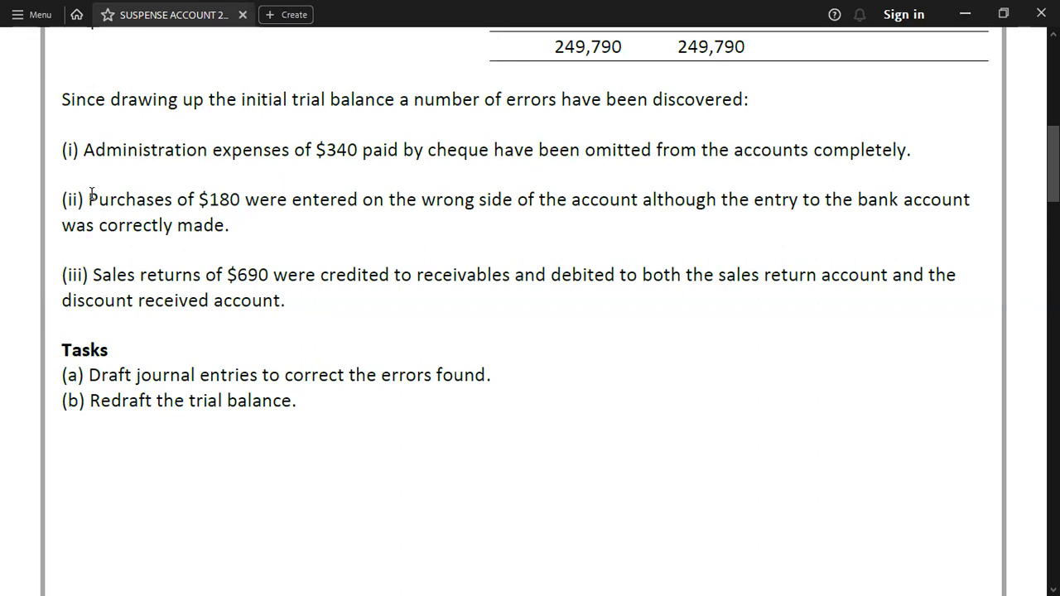
key(alt+Tab)
text(PURCHASES)
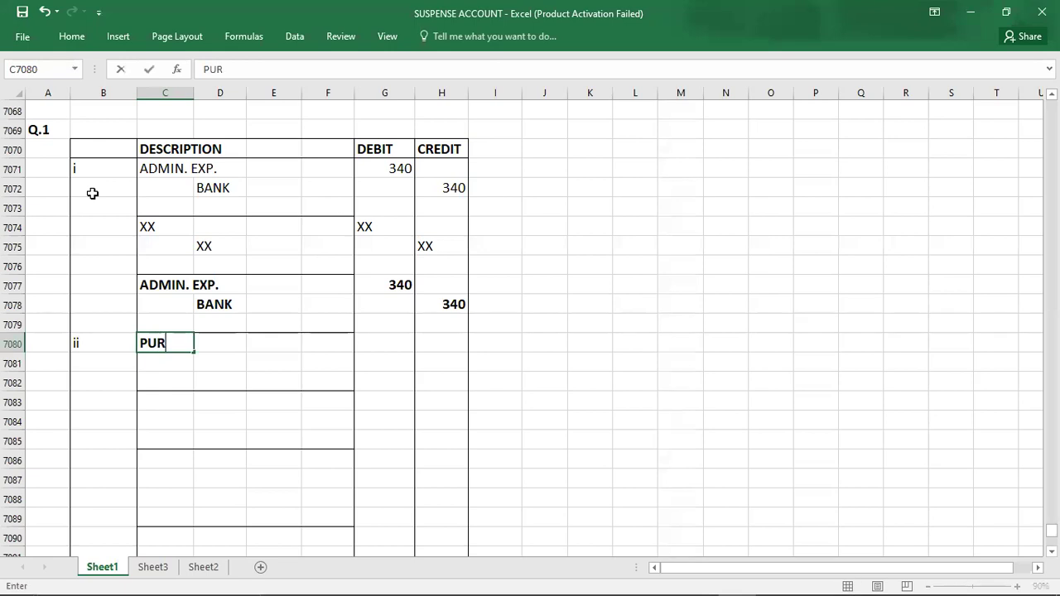
key(Return)
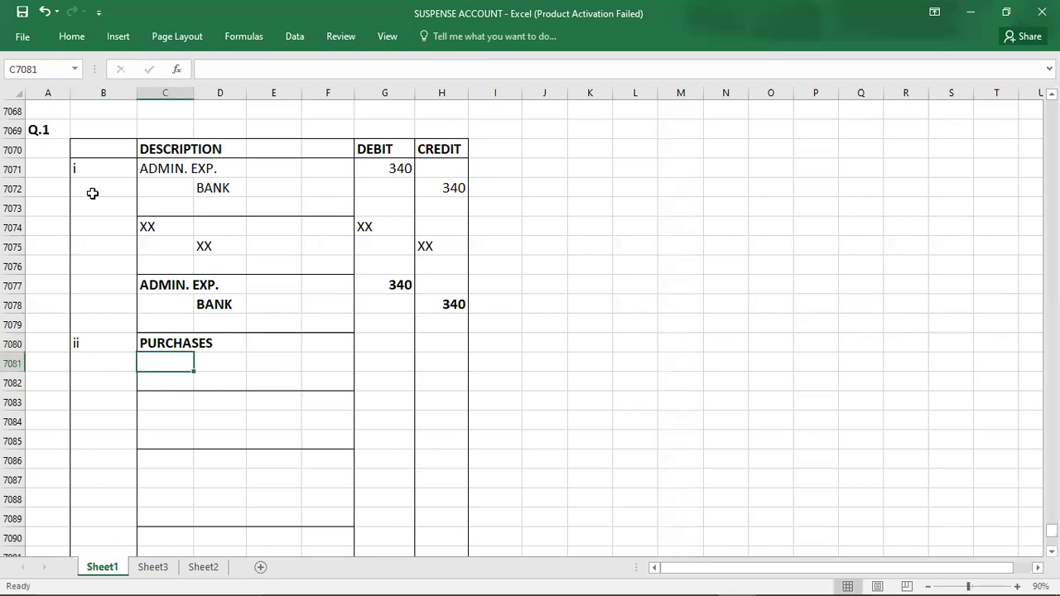
Step: Enter BANK as the credit account of the correct entry for error ii in D7081
key(Right)
text(BAK)
key(BackSpace)
text(NK)
Step: Enter 180 as the PURCHASES debit in G7080 and 180 as the BANK credit in H7081
key(Up)
key(Right)
key(Right)
key(Right)
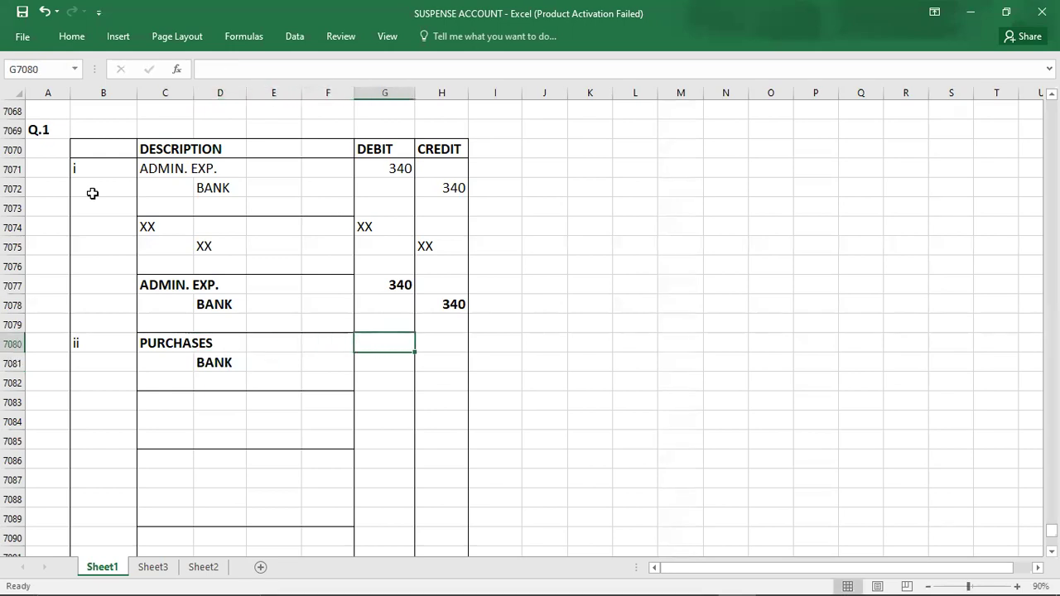
text(180)
key(Return)
key(Right)
text(180)
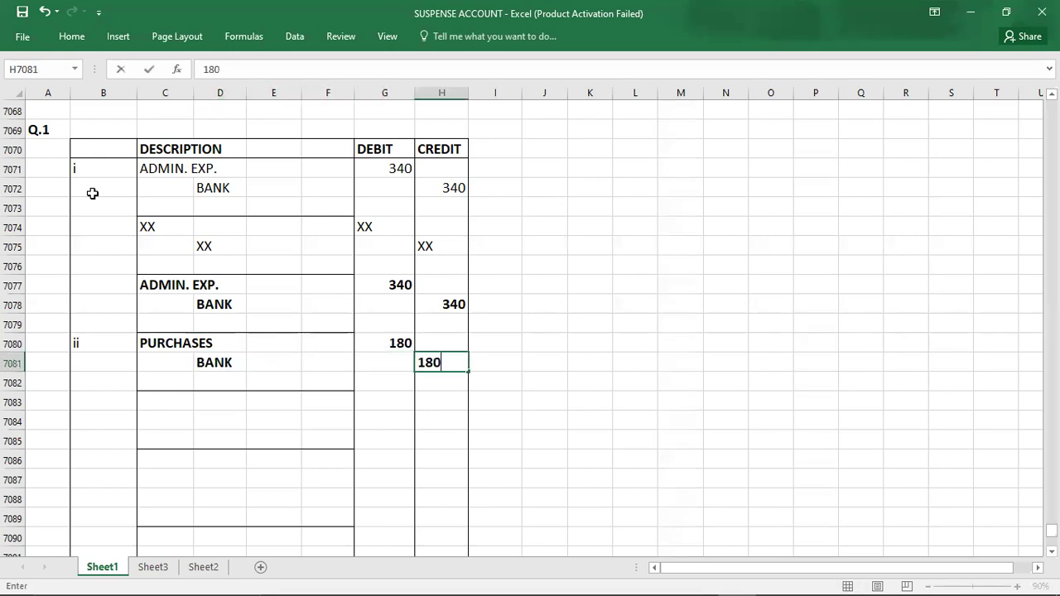
key(Return)
Step: Look over the rows down to the SUSPENSE ACC. section and re-read error (ii) in the question PDF
key(Left)
key(Down)
key(Down)
key(Down)
key(Down)
key(Down)
key(Down)
key(Down)
key(Down)
key(Down)
key(Down)
key(Down)
key(Down)
key(Down)
key(Down)
key(Down)
key(Down)
key(Down)
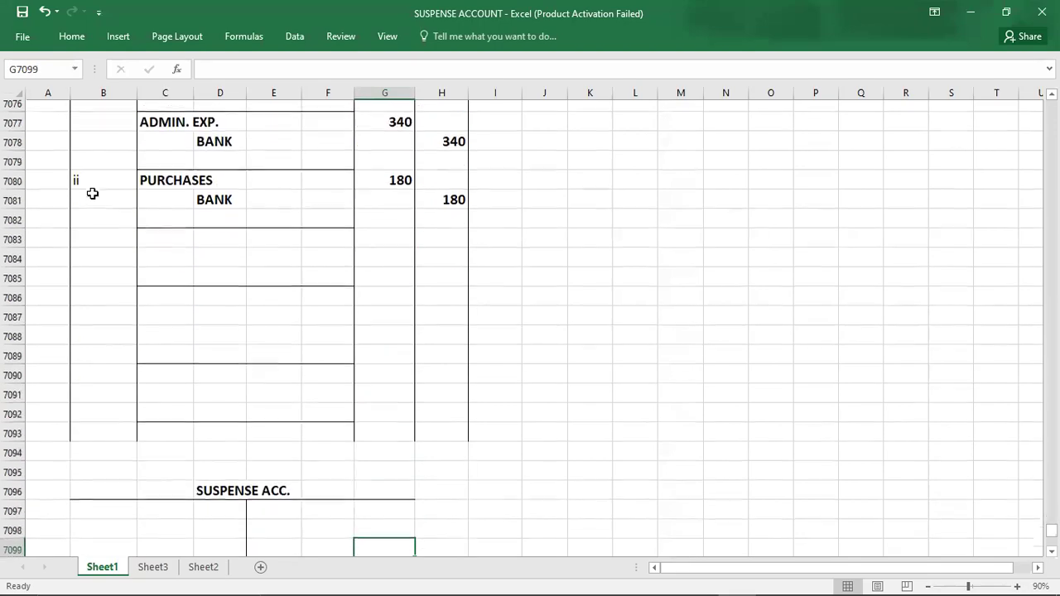
key(Down)
key(alt+Tab)
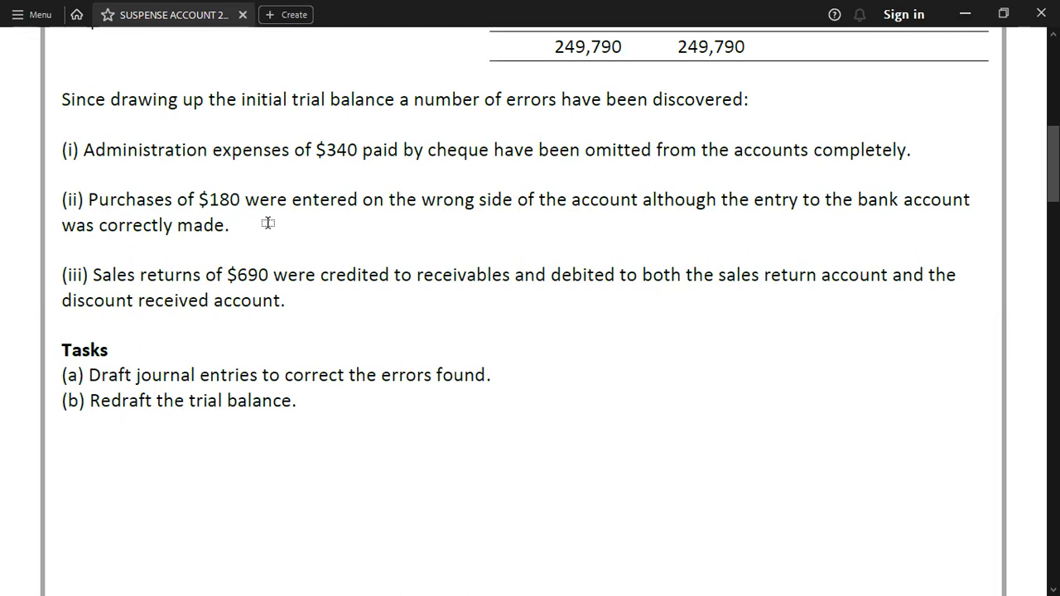
key(alt+Tab)
Step: Enter PURCHASES in D7084 and BANK in D7085 as the credited accounts of the wrong entry
scroll(270, 220, down, 1)
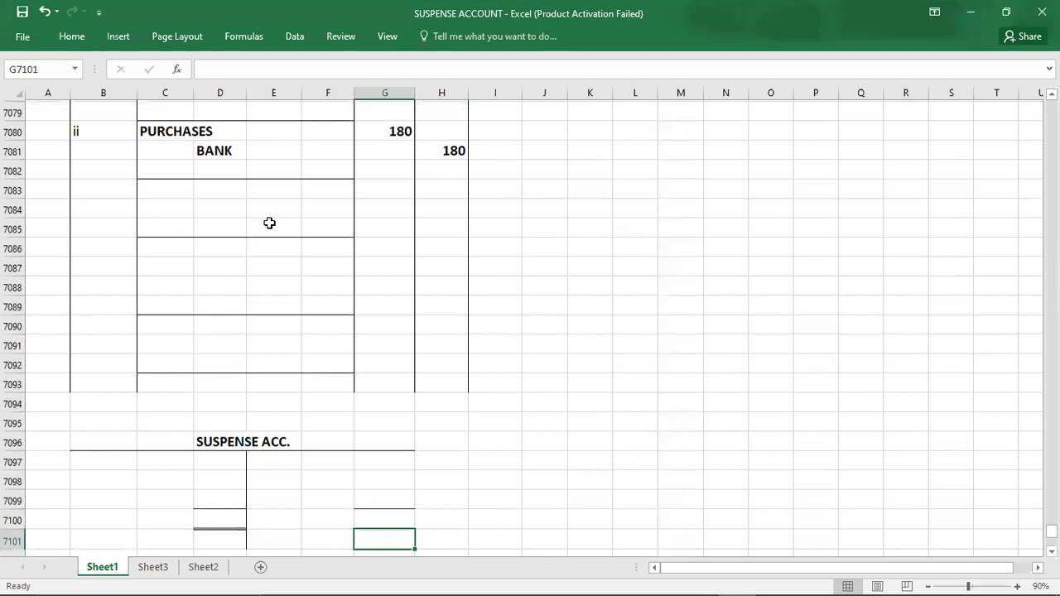
click(215, 191)
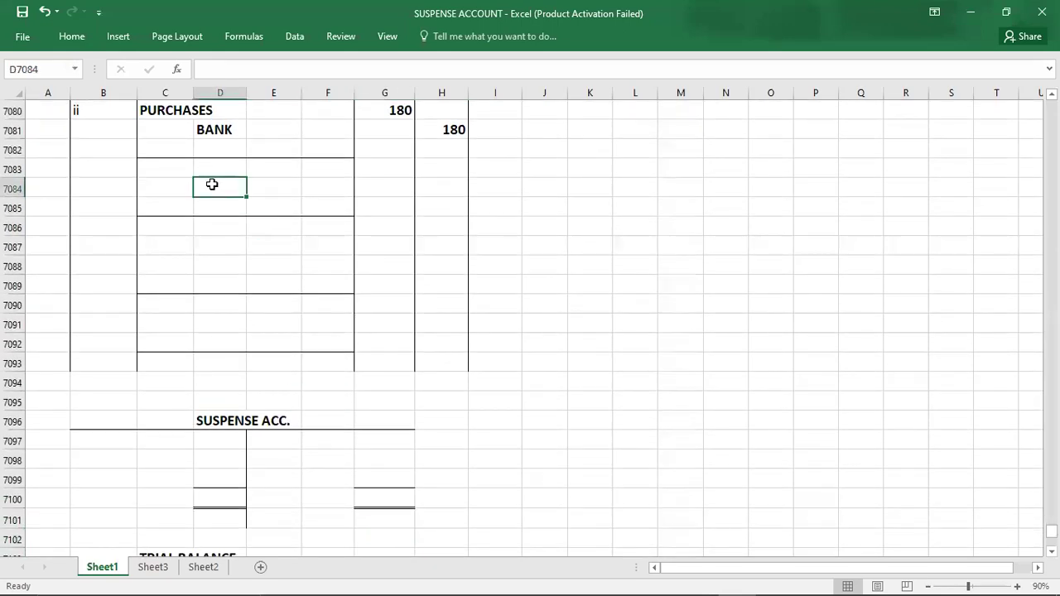
text(PURCHASES)
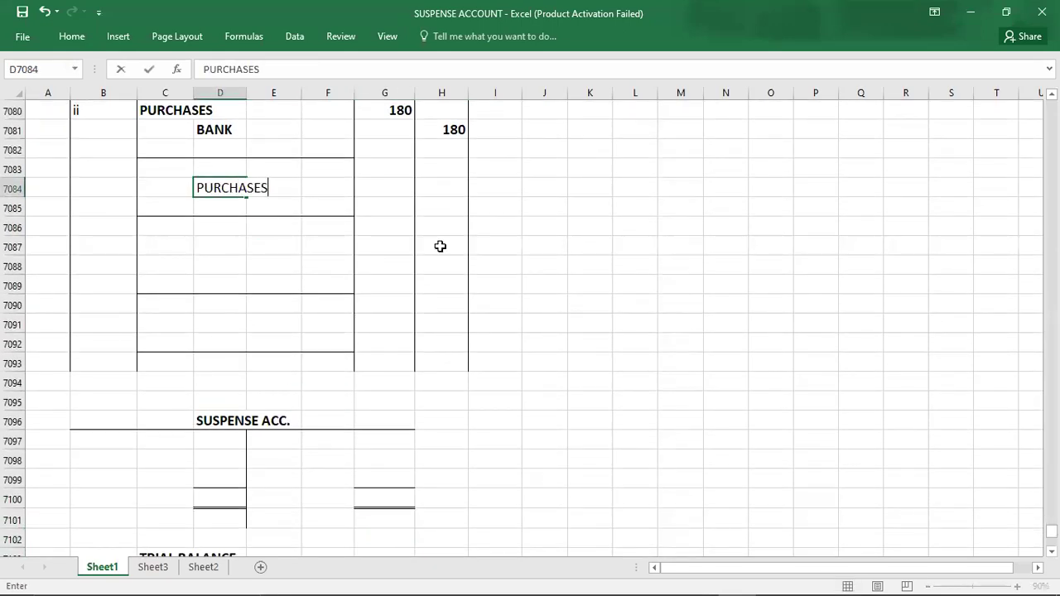
key(Return)
text(BANK)
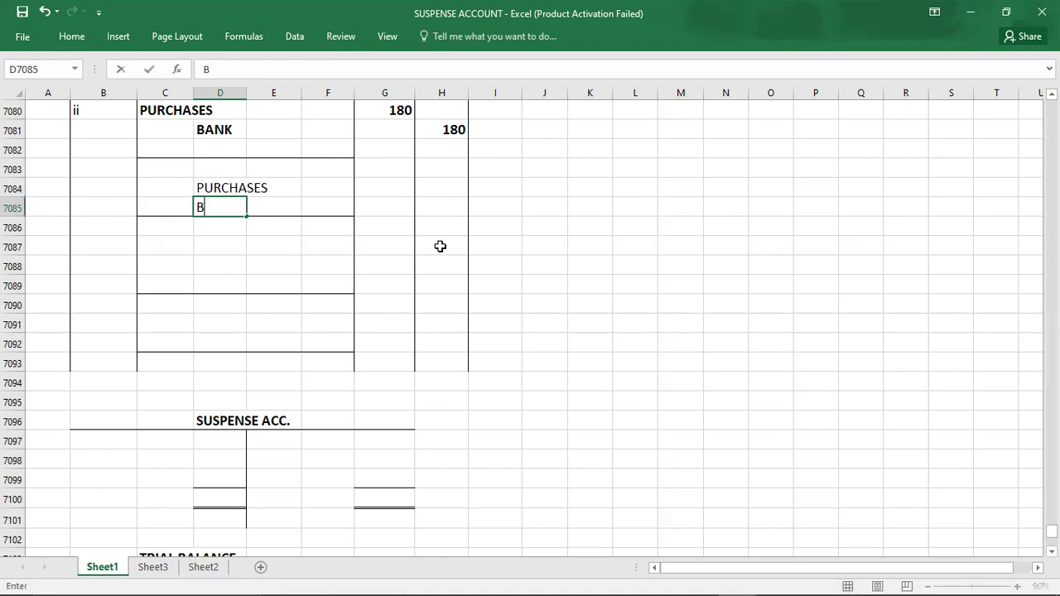
Step: Enter 180 in the credit column for both PURCHASES and BANK in H7084:H7085
key(Up)
key(Right)
key(Right)
key(Right)
key(Right)
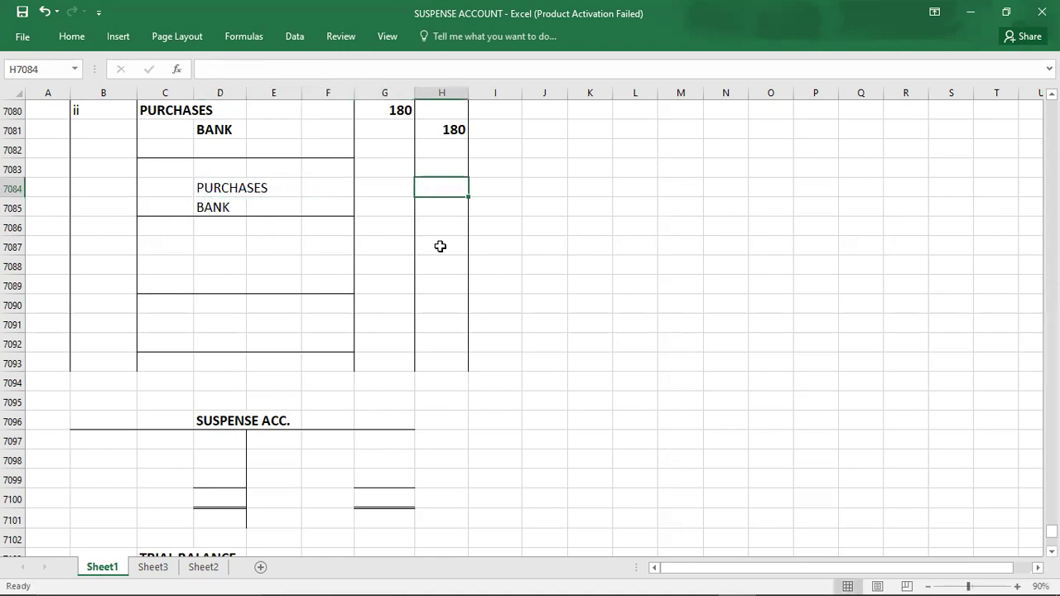
text(180)
key(ctrl+Return)
key(Down)
key(Right)
text(1)
key(BackSpace)
key(Left)
text(180)
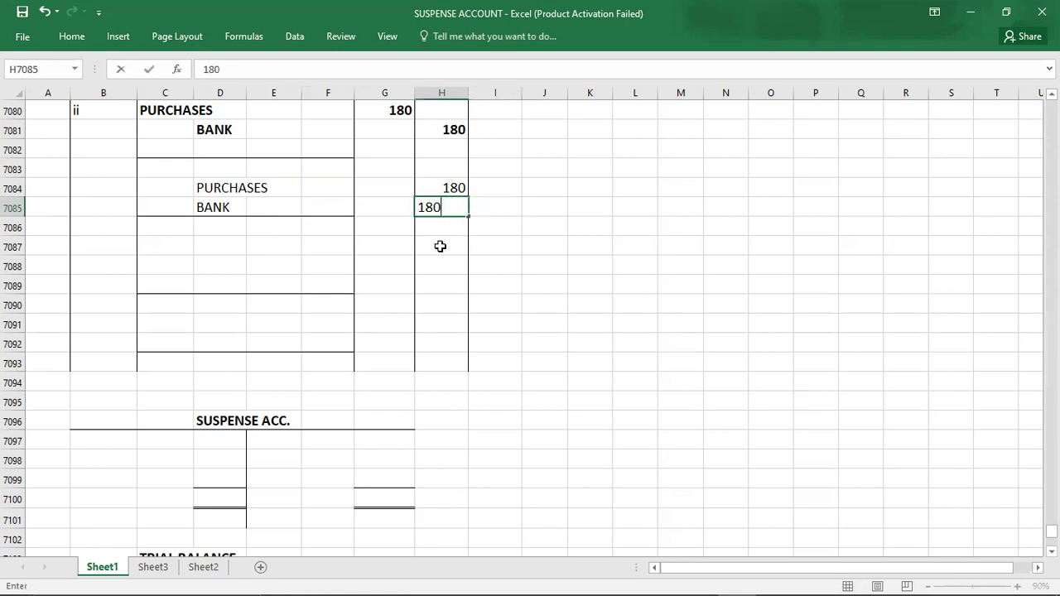
Step: Enter XX as a placeholder for the debit amount in G7083 and the debit account in C7083
key(Up)
key(Left)
key(Up)
text(XX)
key(Left)
key(Left)
key(Left)
key(Left)
text(XX)
key(Up)
Step: Start the correcting entry by entering PURCHASES in C7086 with a debit of 360 in G7086
key(Up)
key(Up)
key(Up)
key(Down)
key(Down)
key(Down)
key(Down)
key(Down)
key(Down)
key(Down)
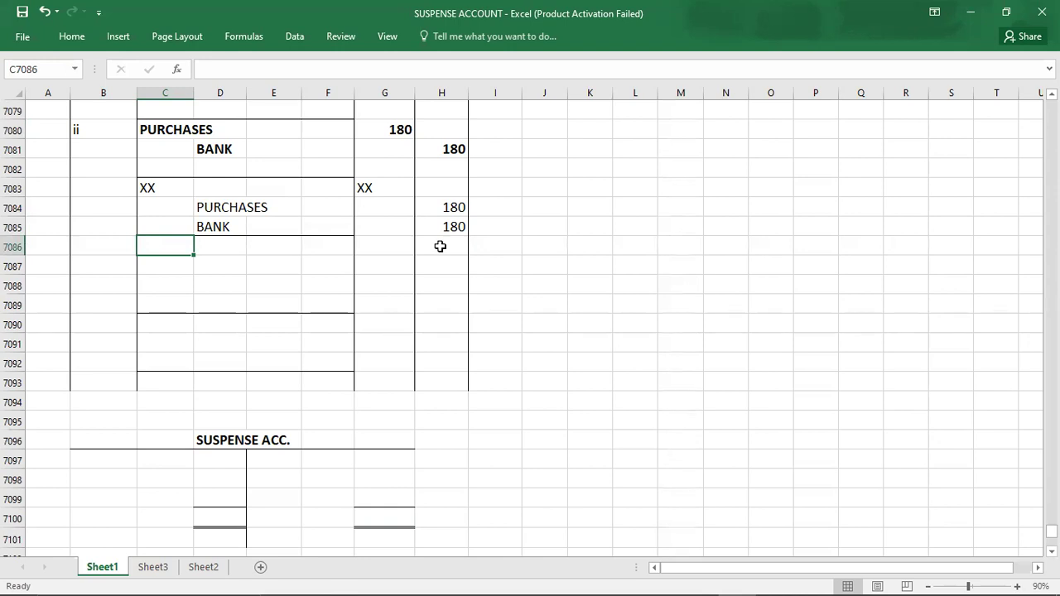
text(PURCHASES)
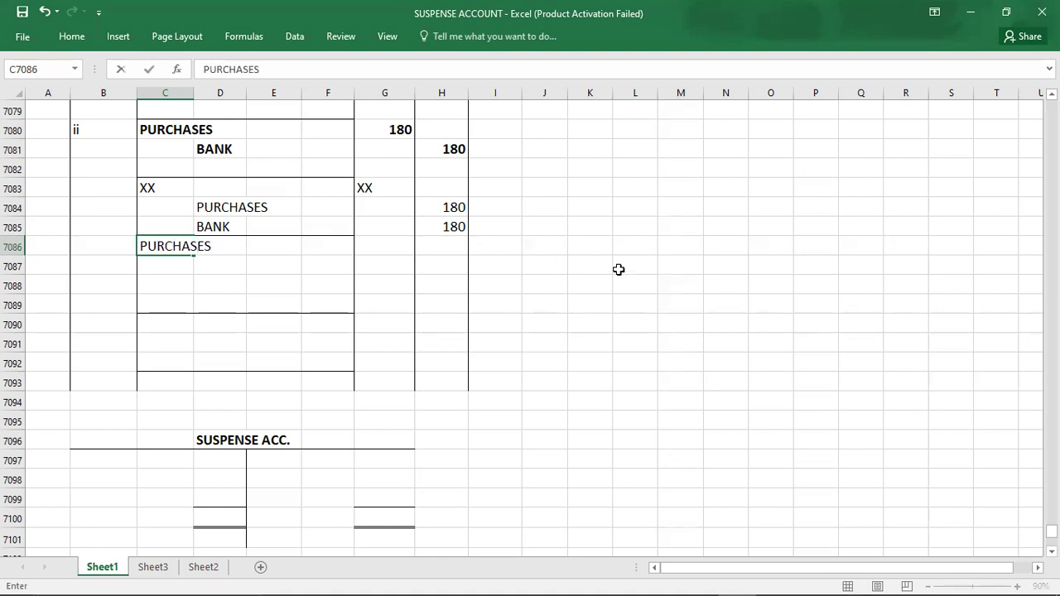
key(Right)
key(Right)
key(Right)
key(Right)
text(360)
key(Return)
key(Right)
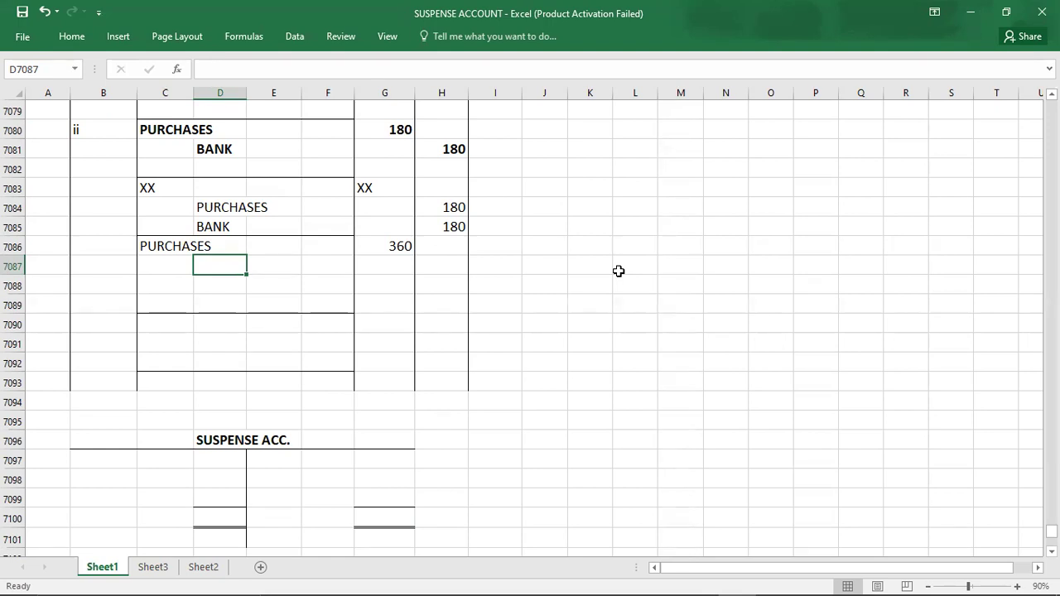
Step: Remove the bold formatting from the PURCHASES and BANK entry in C7080:H7081
key(Up)
key(Up)
key(Up)
key(Up)
key(Up)
key(Up)
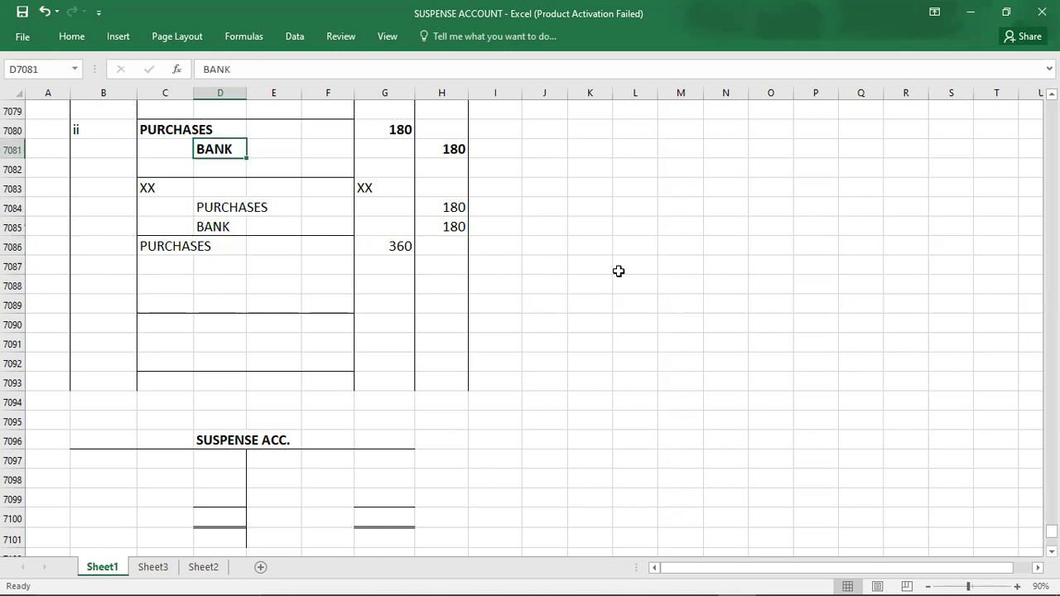
key(Left)
key(Up)
key(shift+Right)
key(shift+Right)
key(shift+Right)
key(shift+Right)
key(shift+Right)
key(shift+Down)
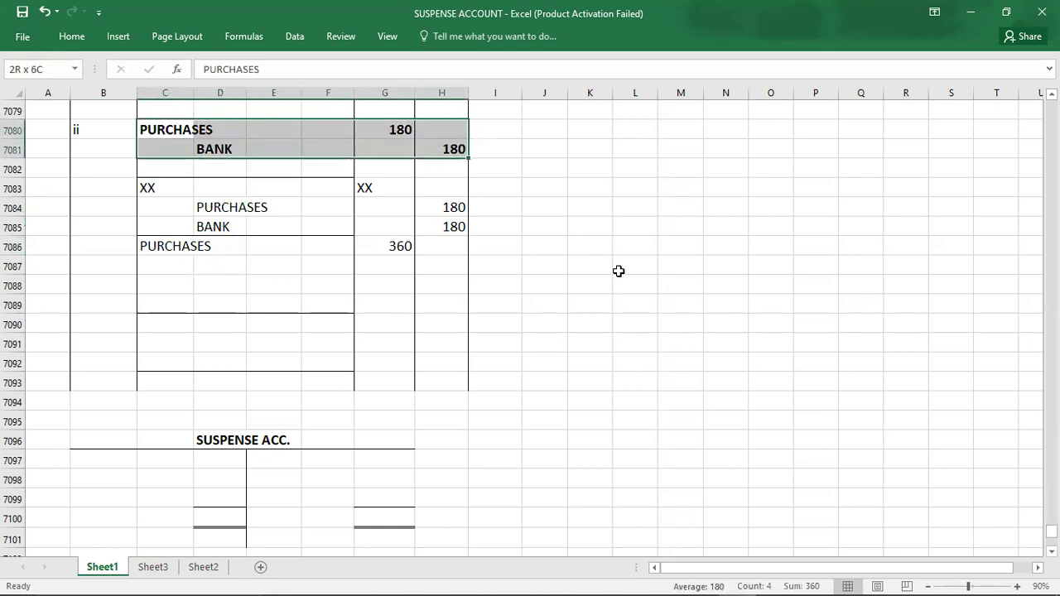
key(ctrl+b)
key(Down)
key(Down)
key(Down)
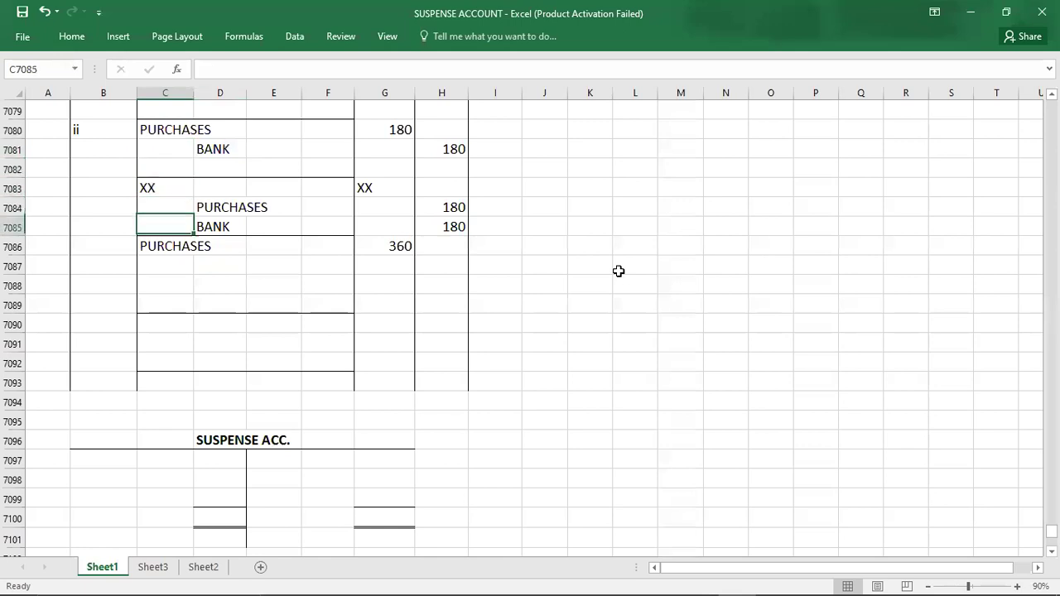
key(Right)
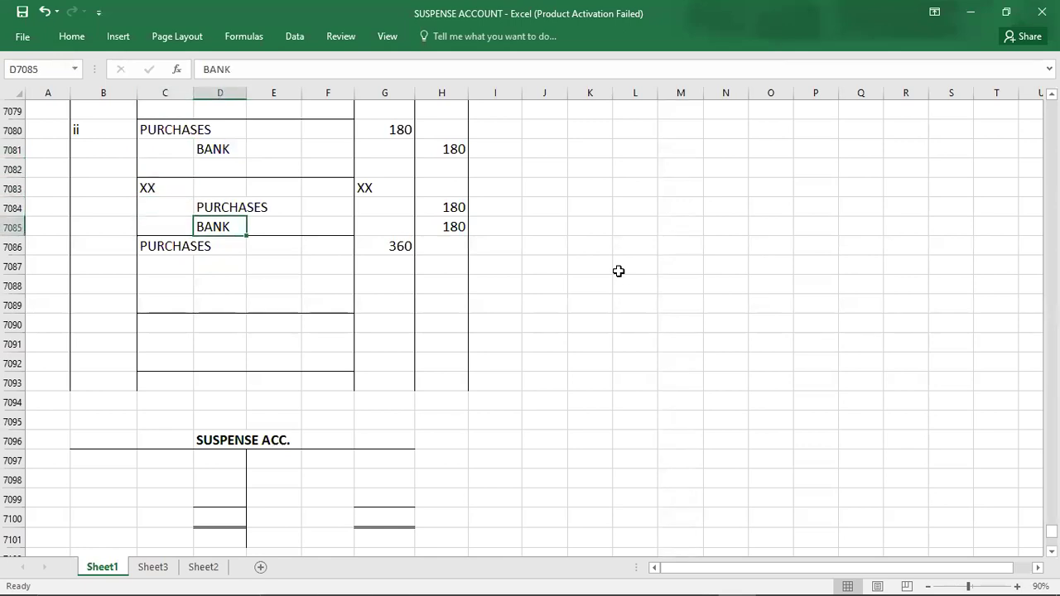
key(Down)
key(Down)
text(XX)
key(Tab)
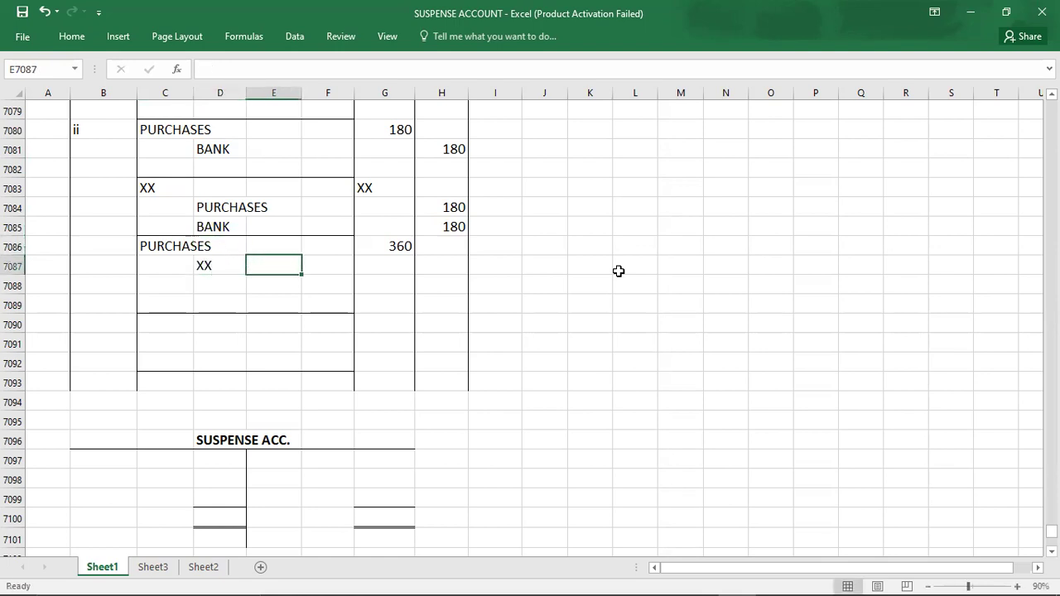
key(Right)
key(Right)
key(Right)
text(XX)
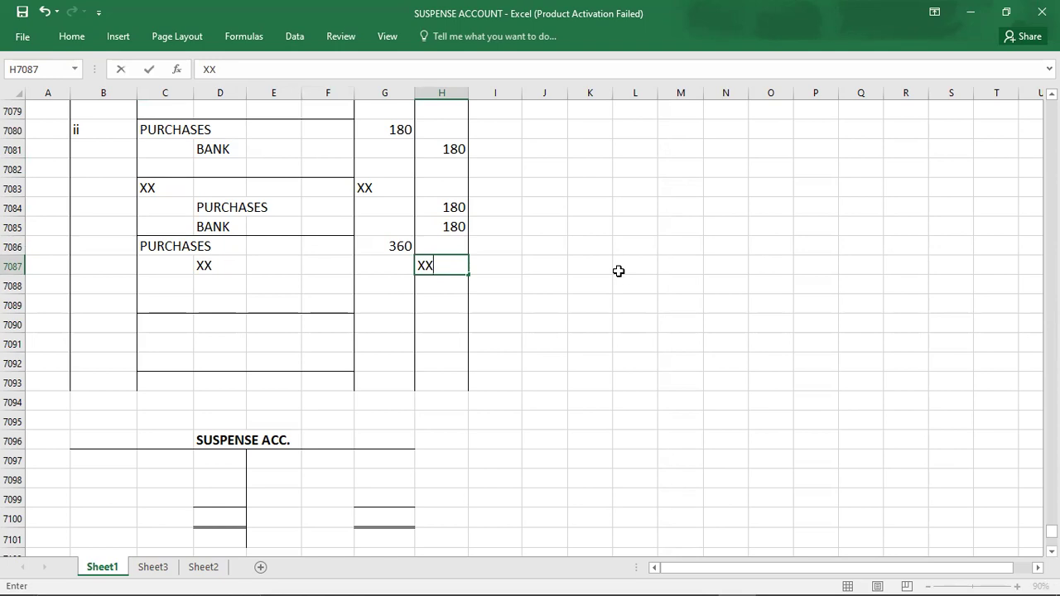
key(BackSpace)
key(BackSpace)
key(Left)
key(Left)
key(Left)
key(Left)
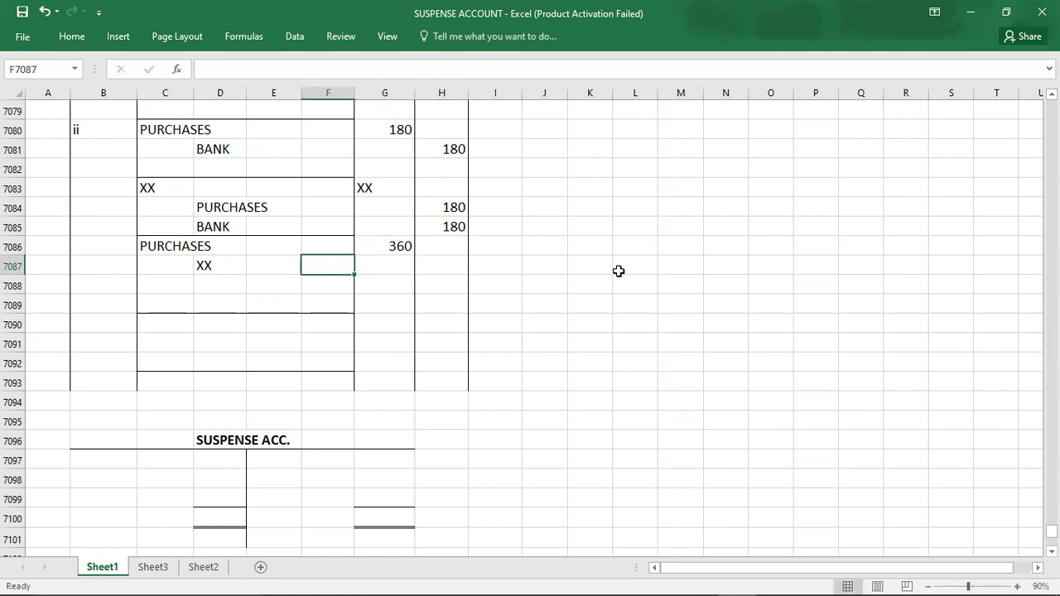
key(BackSpace)
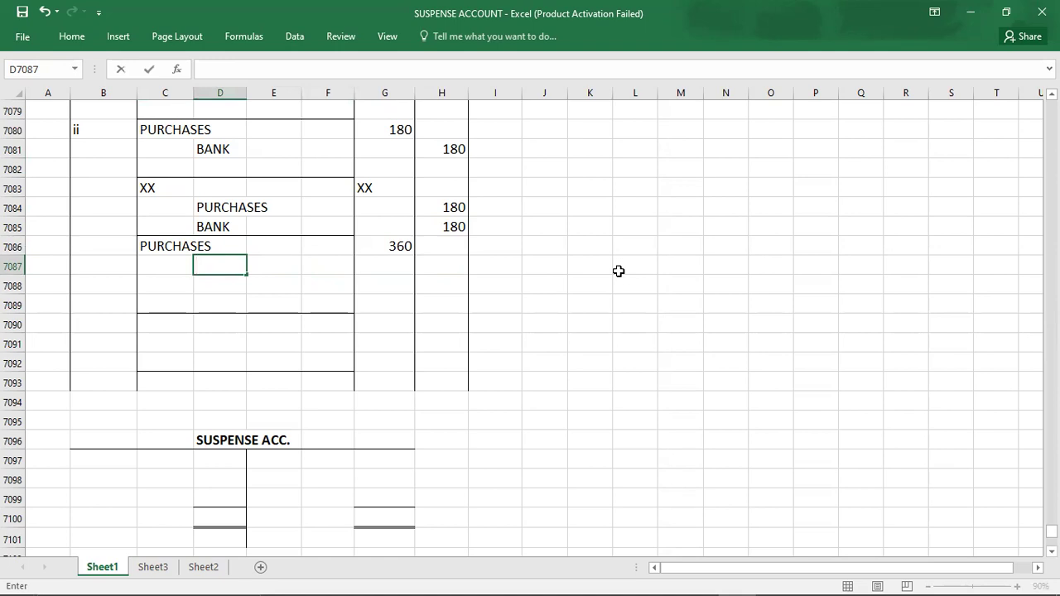
Step: Highlight the wrong entry in C7083:H7085 to review its debit and credit sides
key(Up)
key(Up)
key(Up)
key(Up)
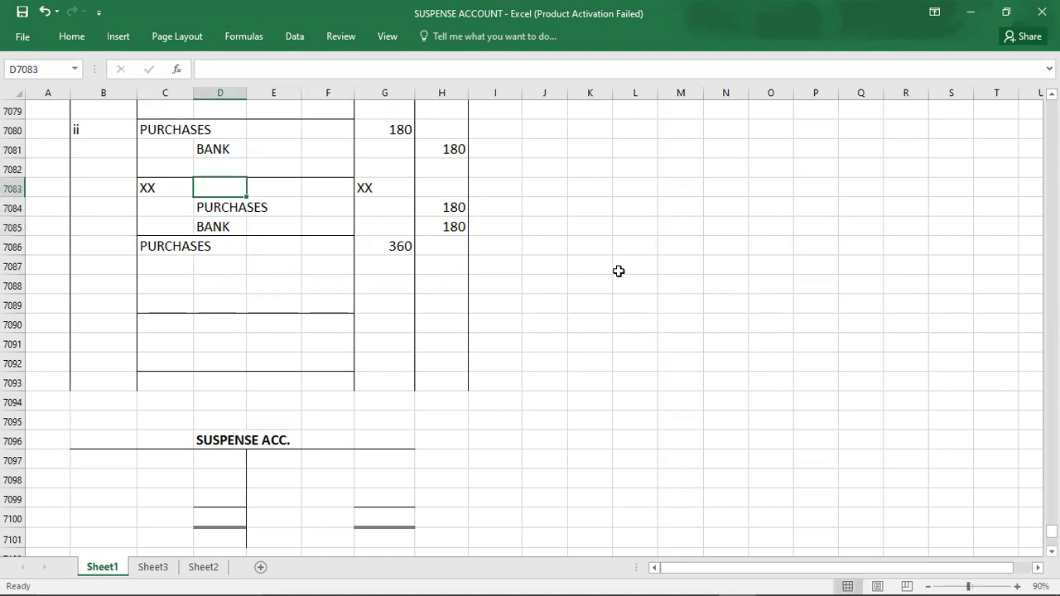
key(Left)
key(shift+Right)
key(shift+Right)
key(shift+Right)
key(shift+Right)
key(shift+Right)
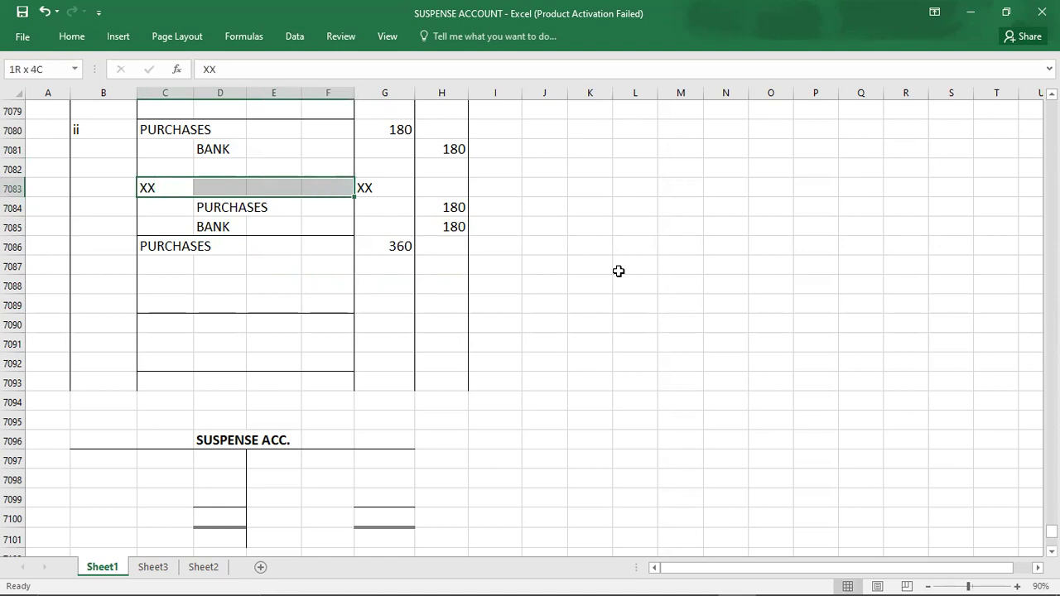
key(shift+Down)
key(shift+Down)
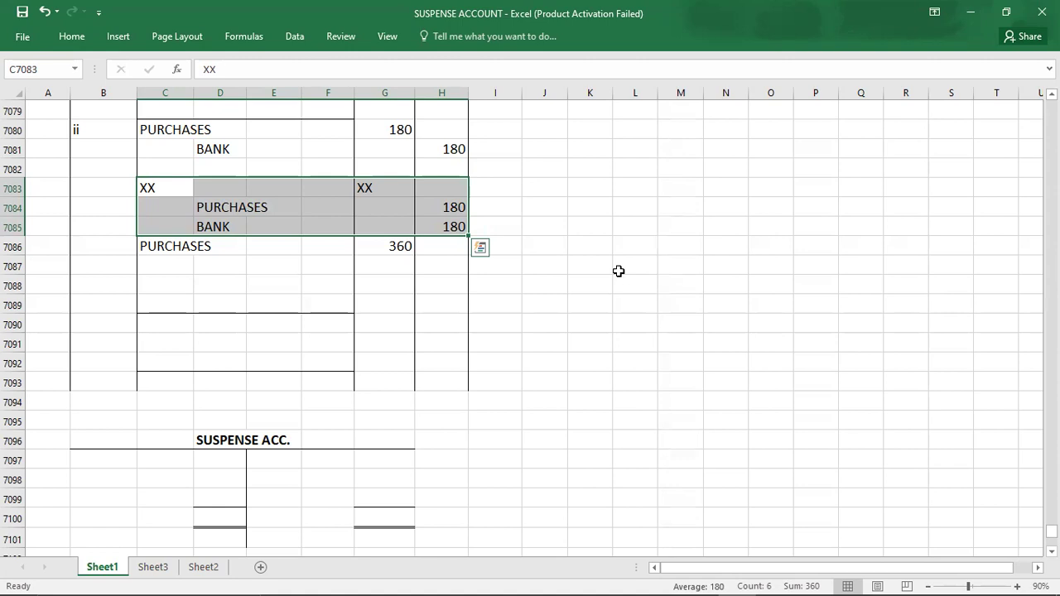
Step: Replace the placeholders in the wrong entry with SUSPENSE in C7083 and a debit of 360 in G7083
click(164, 185)
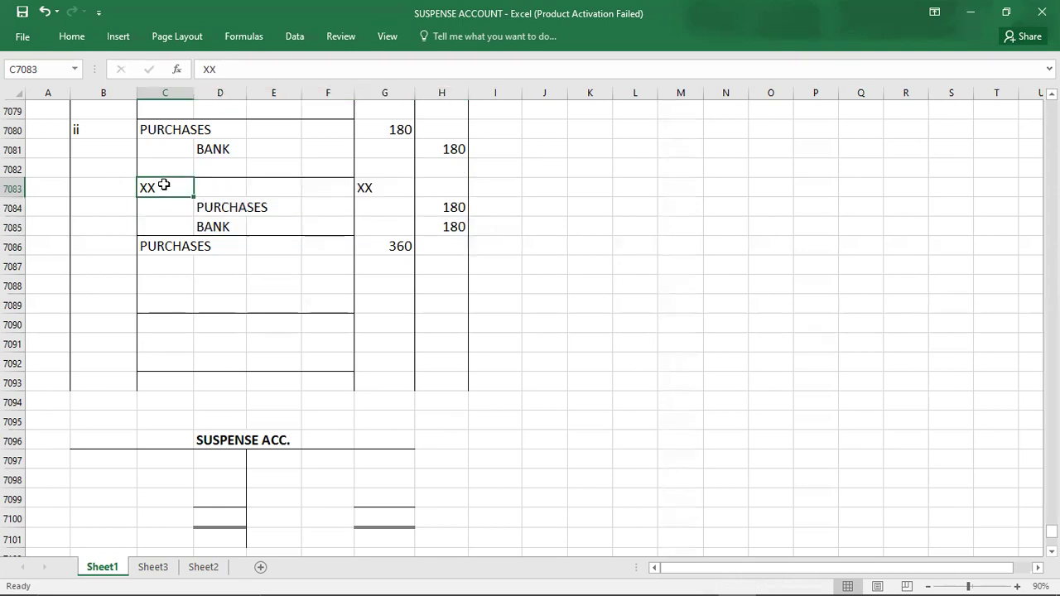
text(SUSPENSE)
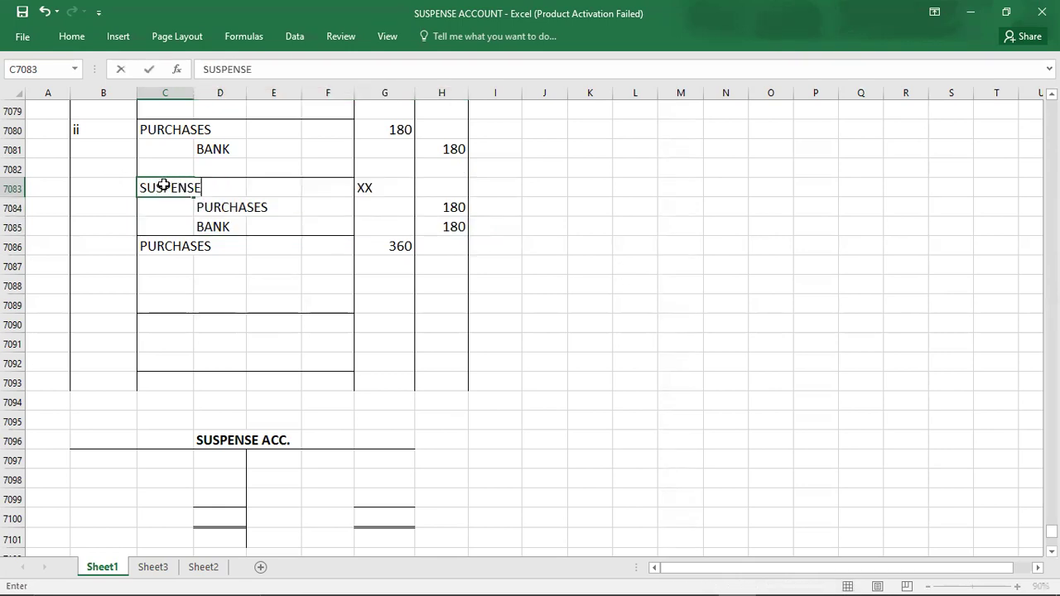
key(Right)
key(Right)
text(360)
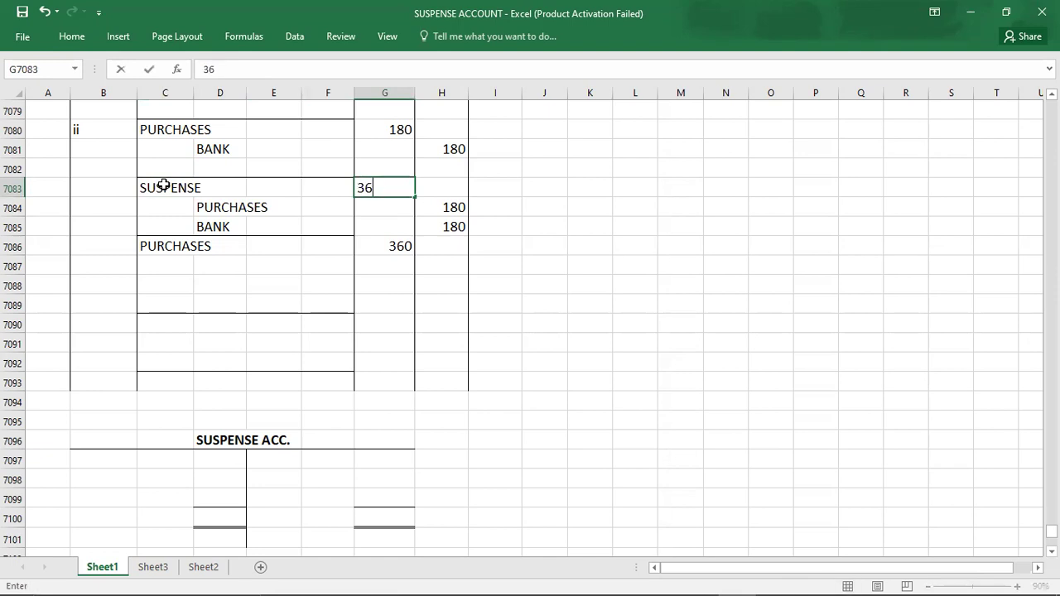
key(Return)
Step: Complete the correcting entry with SUSPENSE in D7087 and a credit of 360 in H7087
click(206, 302)
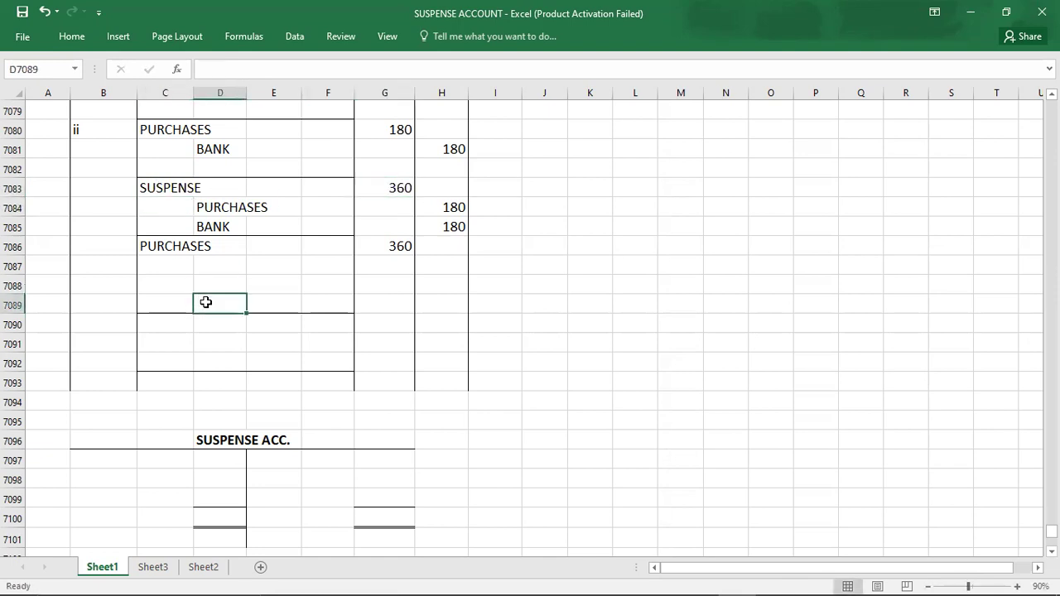
click(154, 191)
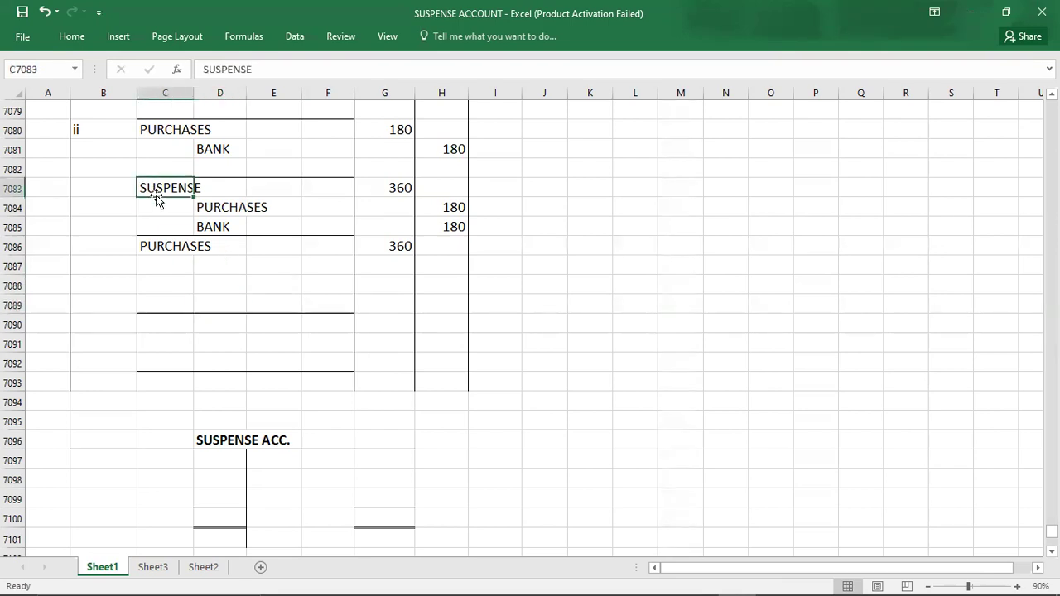
click(218, 264)
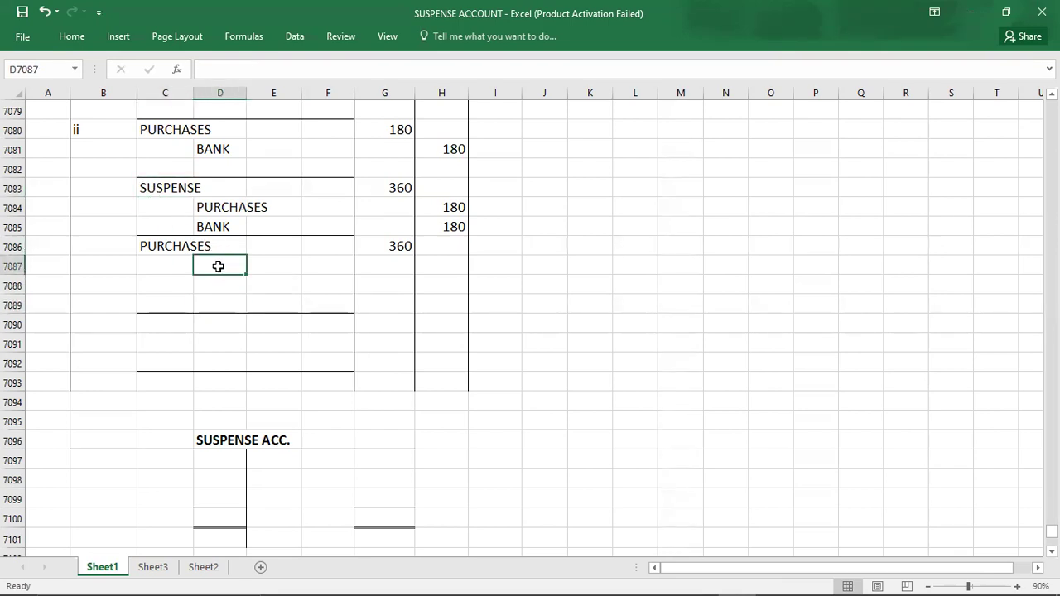
text(SUSPENSE)
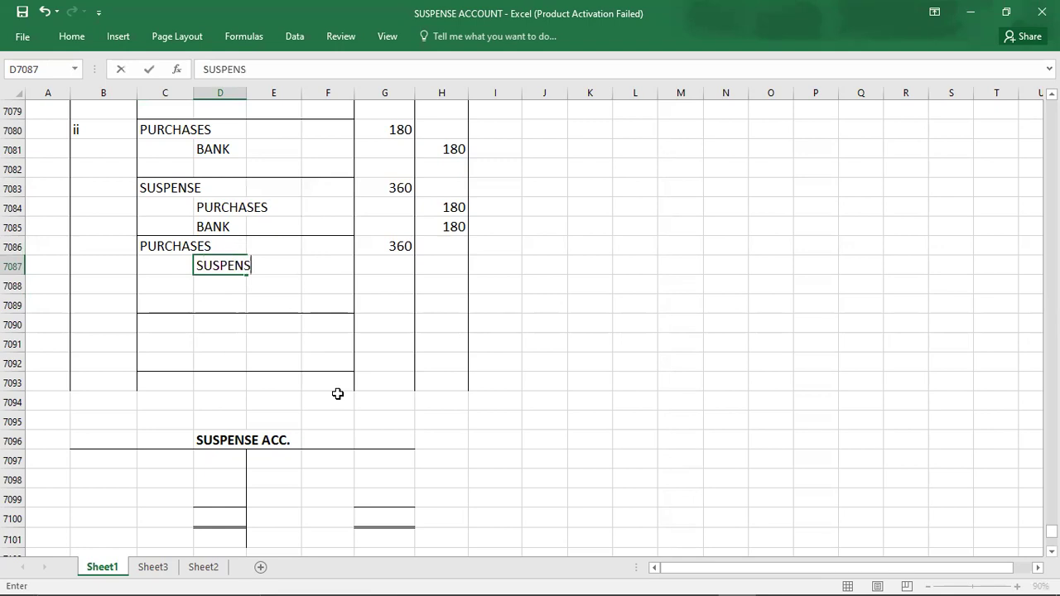
key(Tab)
key(Tab)
key(Tab)
key(Tab)
text(360)
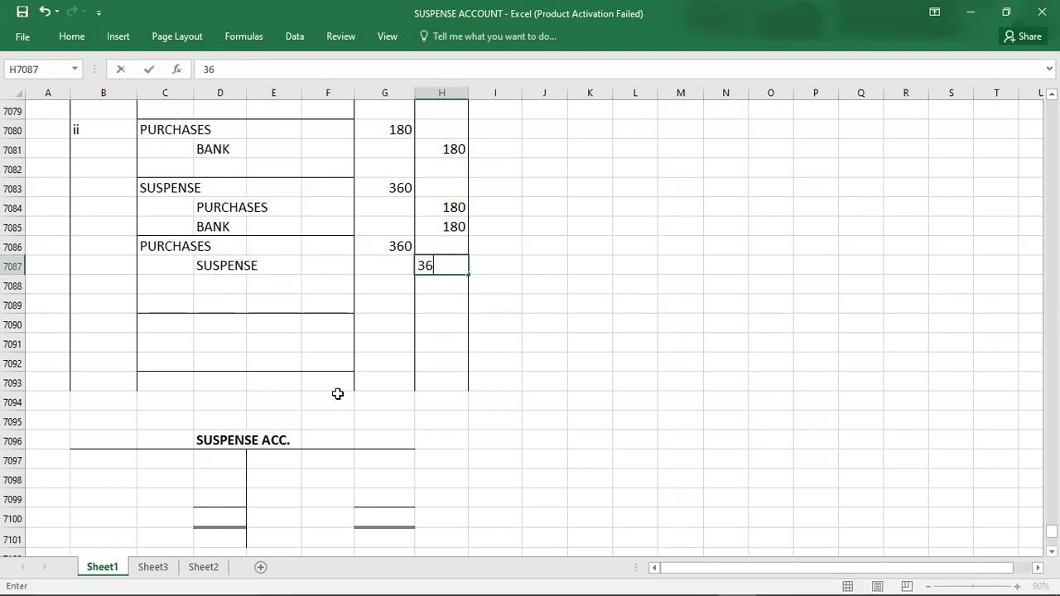
key(Return)
key(Down)
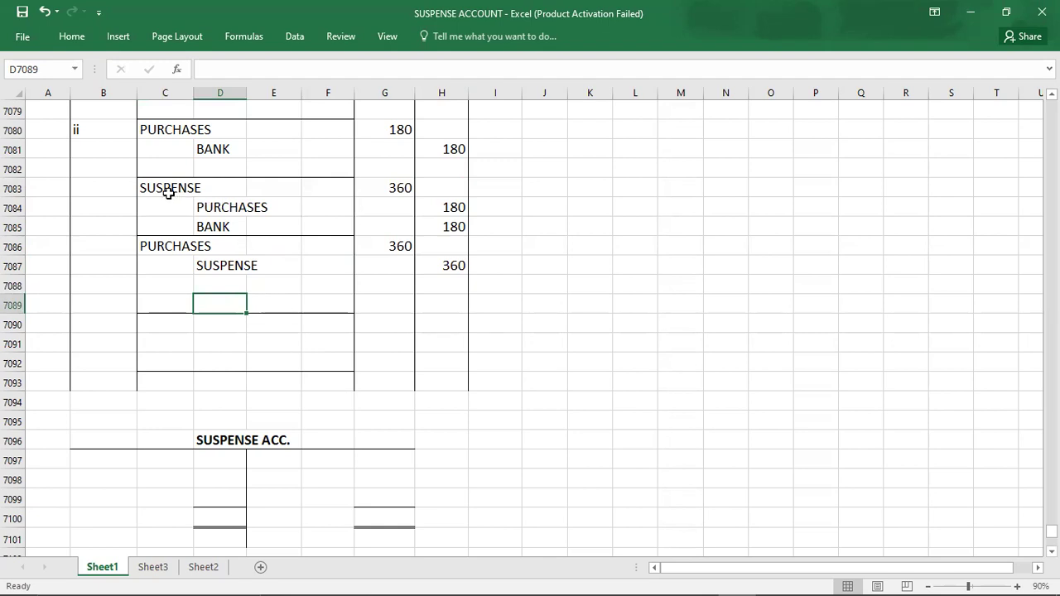
Step: Delete the entire empty row 7088 below the SUSPENSE credit of the correcting entry
click(207, 262)
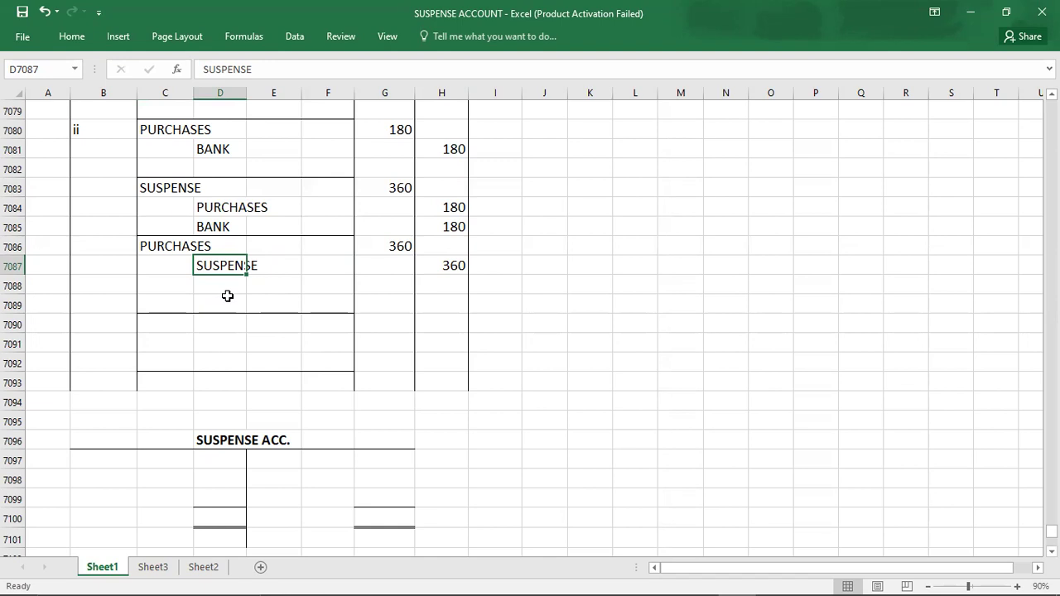
click(101, 289)
right_click(100, 289)
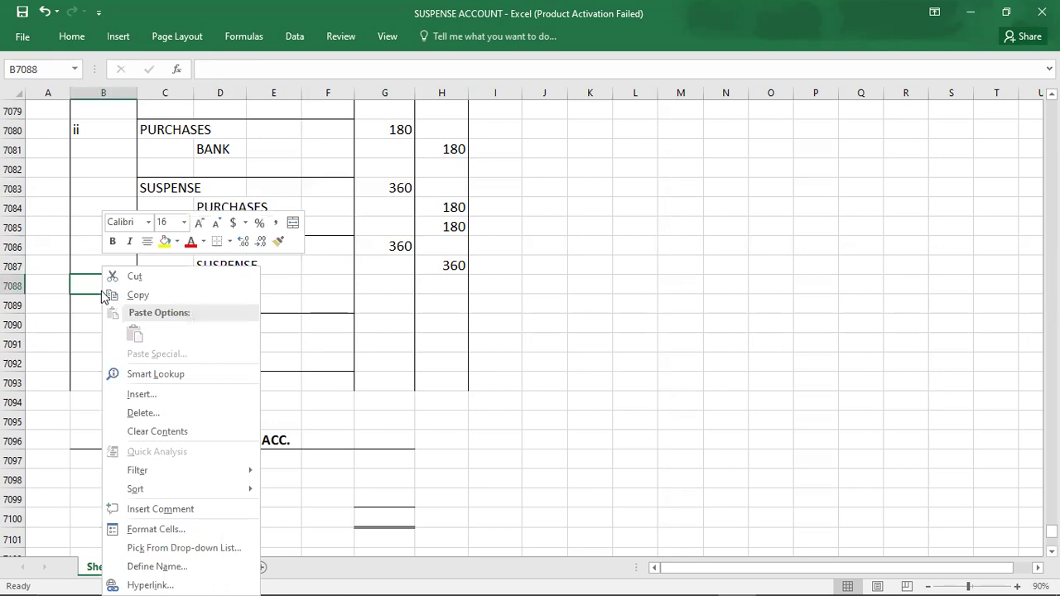
click(138, 413)
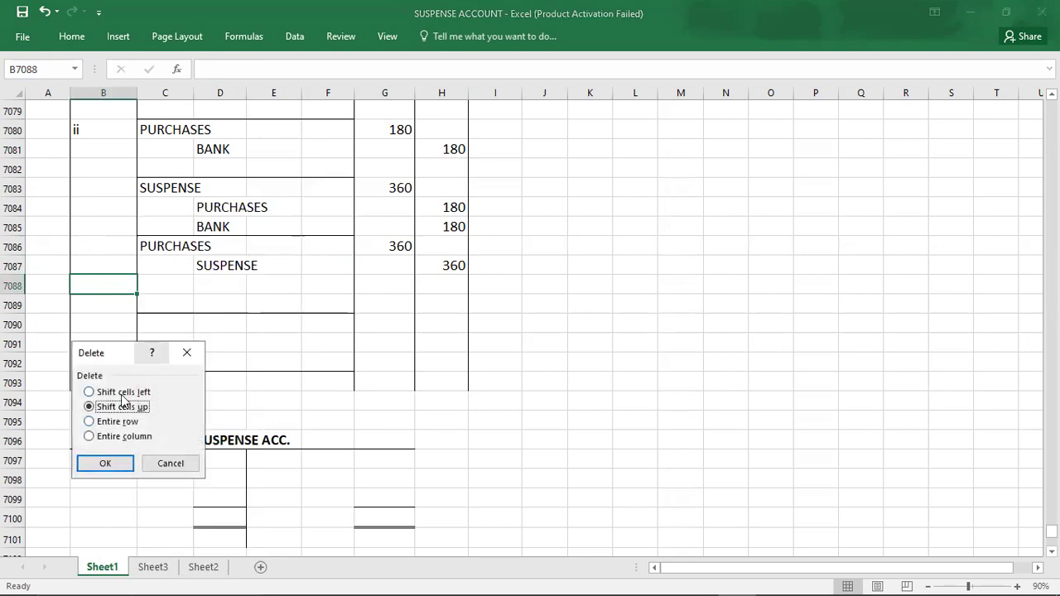
click(114, 423)
click(107, 463)
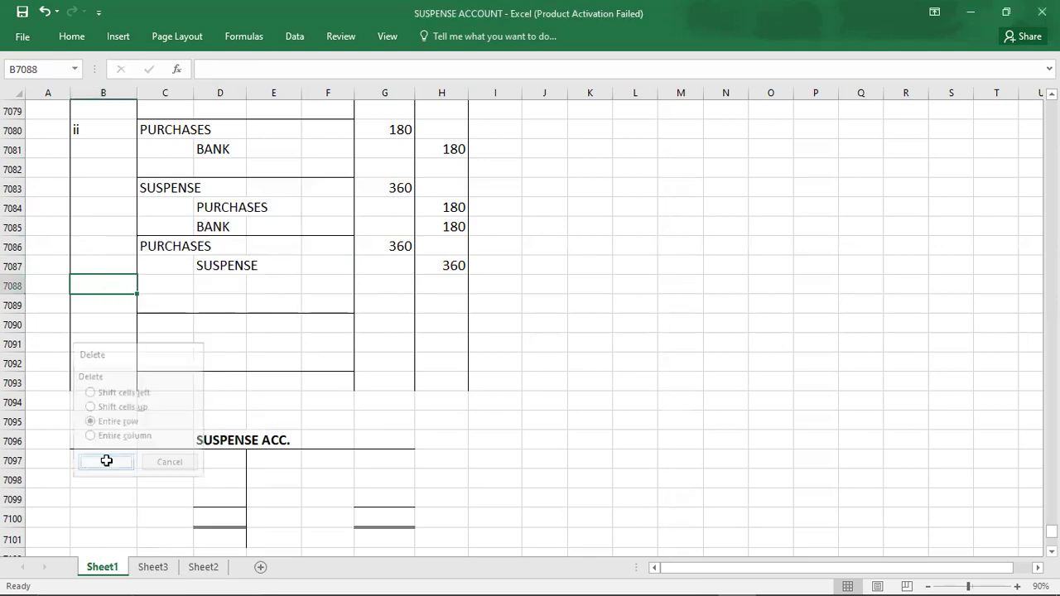
click(496, 400)
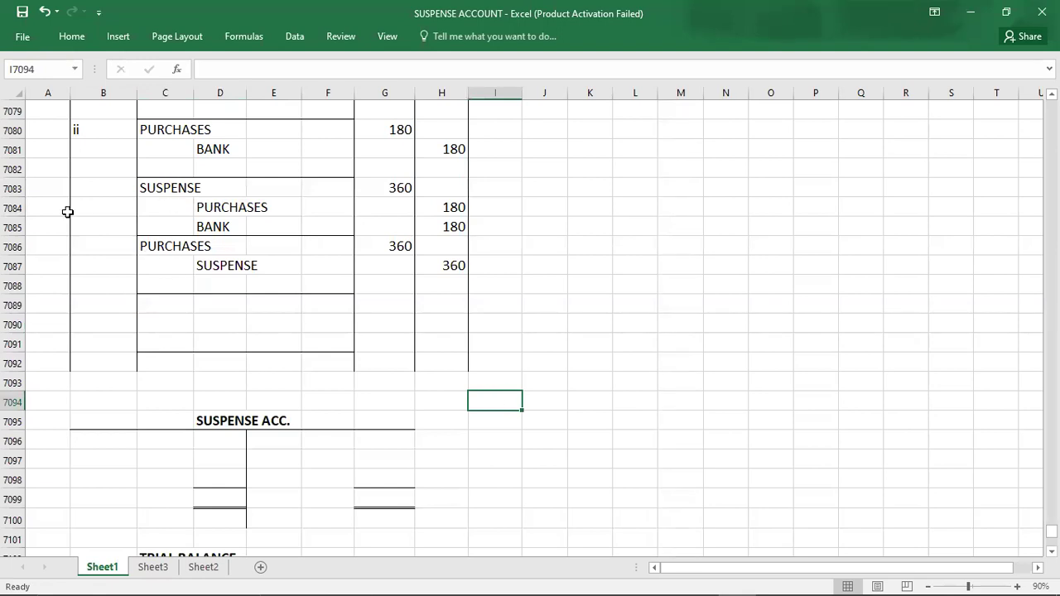
Step: Highlight the PURCHASES and BANK credits in D7084:H7085 to compare them with the SUSPENSE debit in row 7083
click(222, 204)
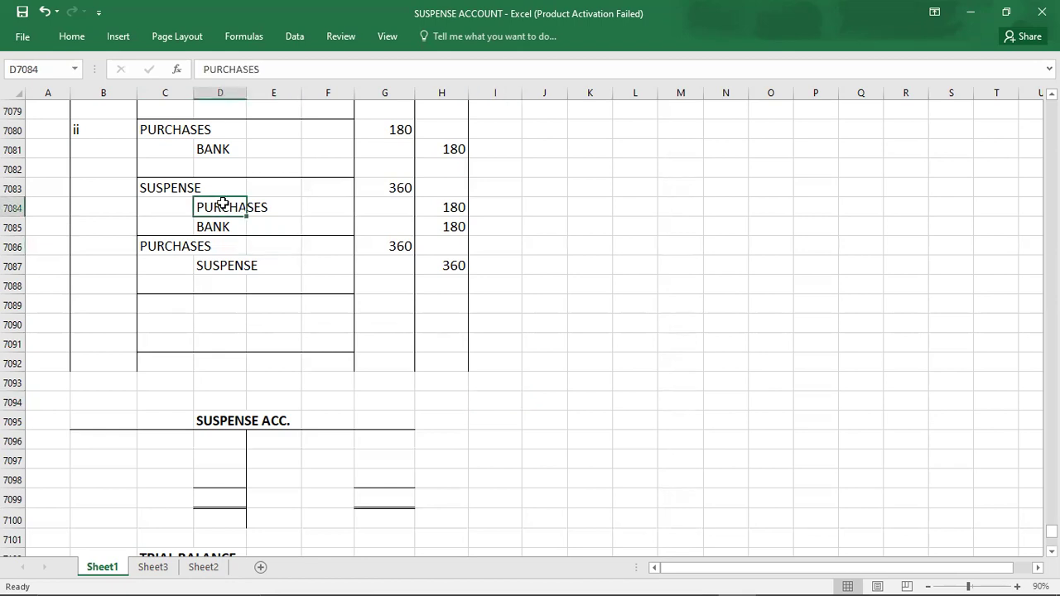
key(shift+Down)
key(shift+Right)
key(shift+Right)
key(shift+Right)
key(shift+Right)
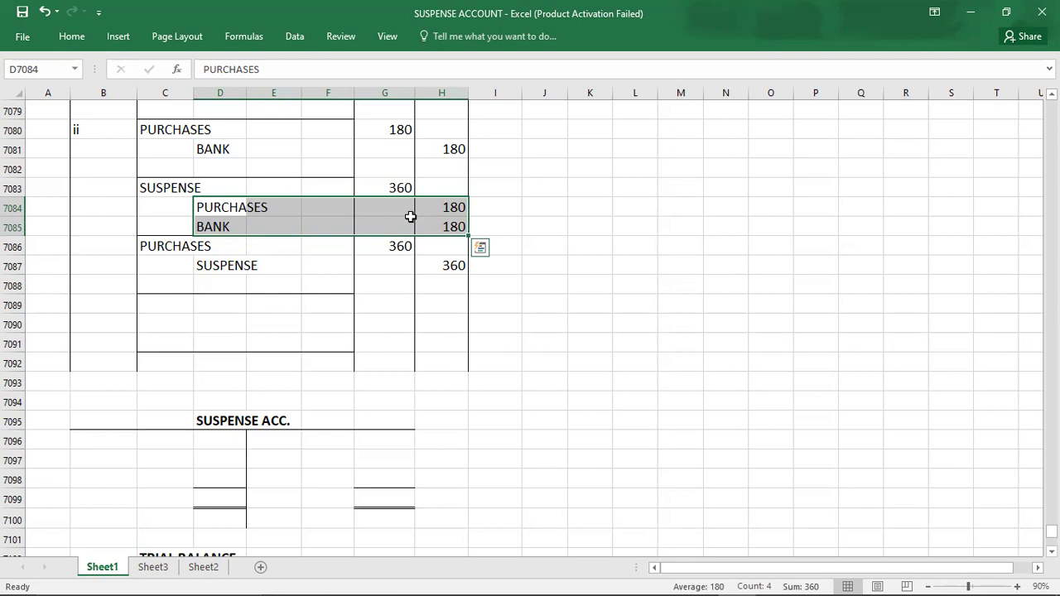
click(159, 189)
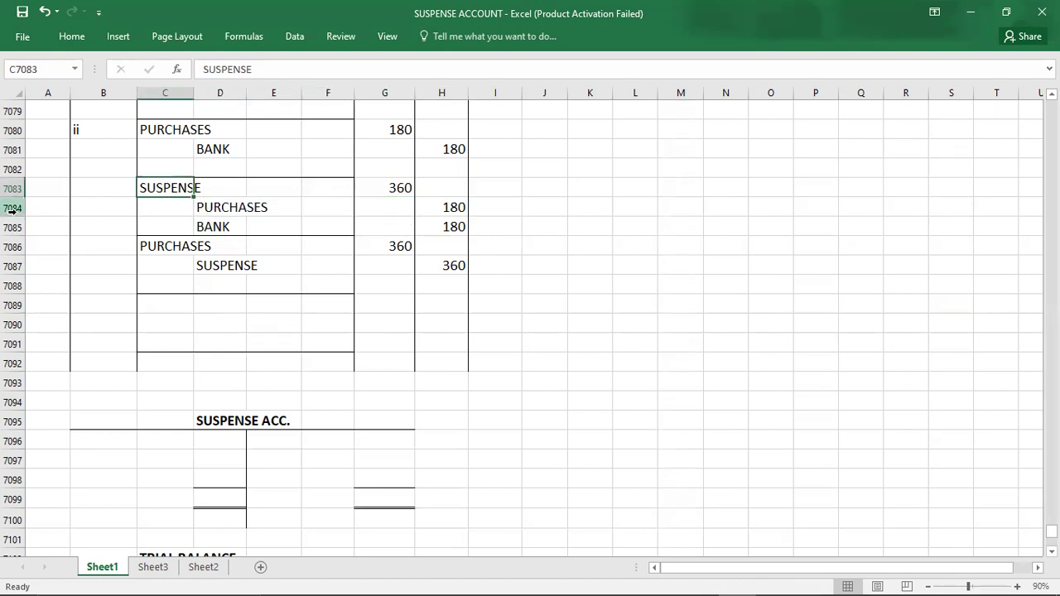
Step: Check the suspense balance in the question PDF's trial balance, then return to Excel and compare it with the entries in rows 7083 to 7087
key(alt+Tab)
scroll(0, 217, up, 1)
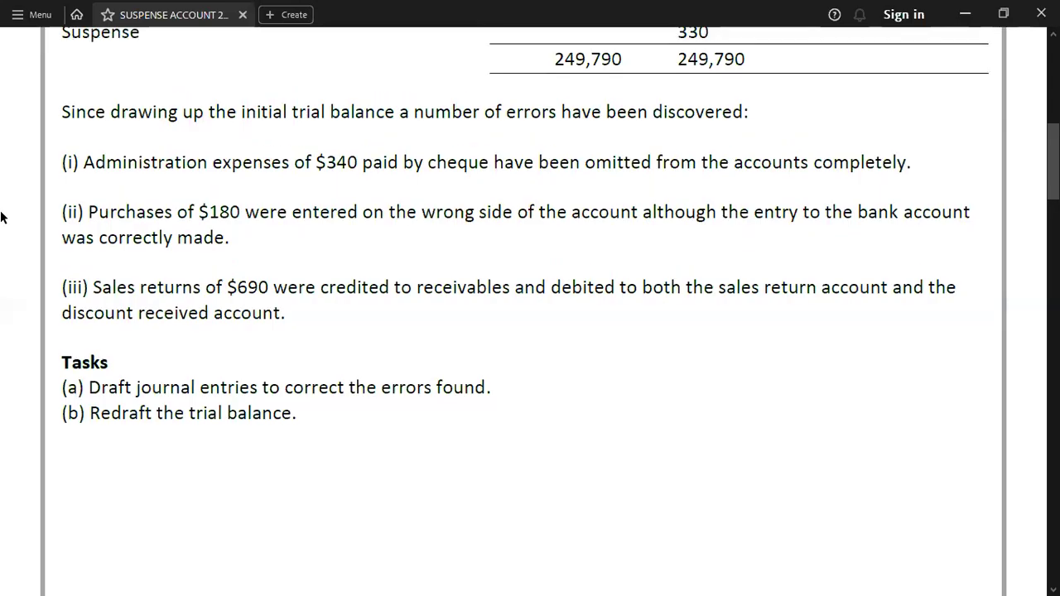
scroll(0, 217, up, 5)
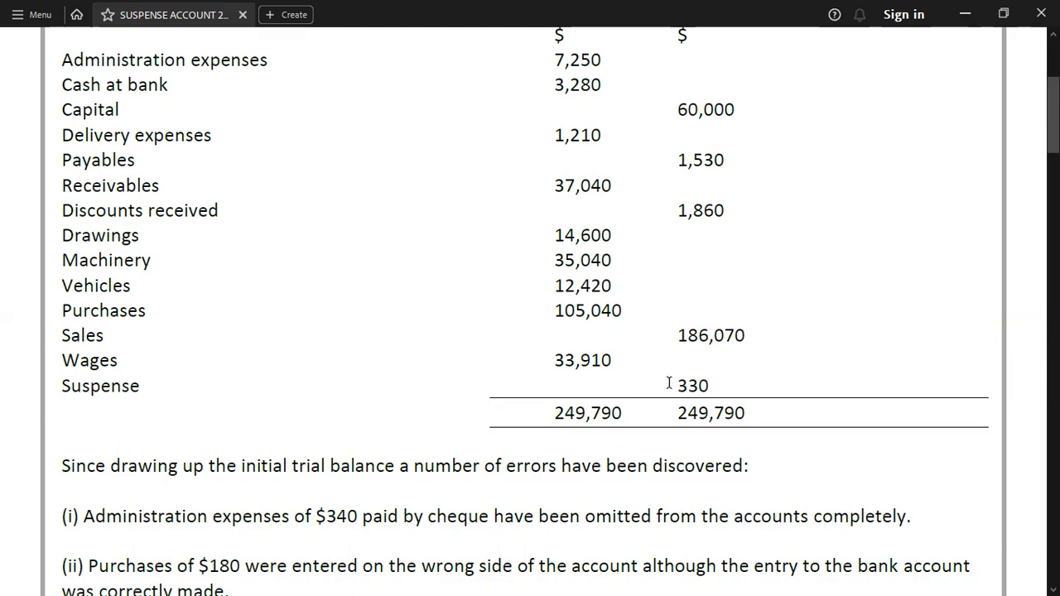
key(alt+Tab)
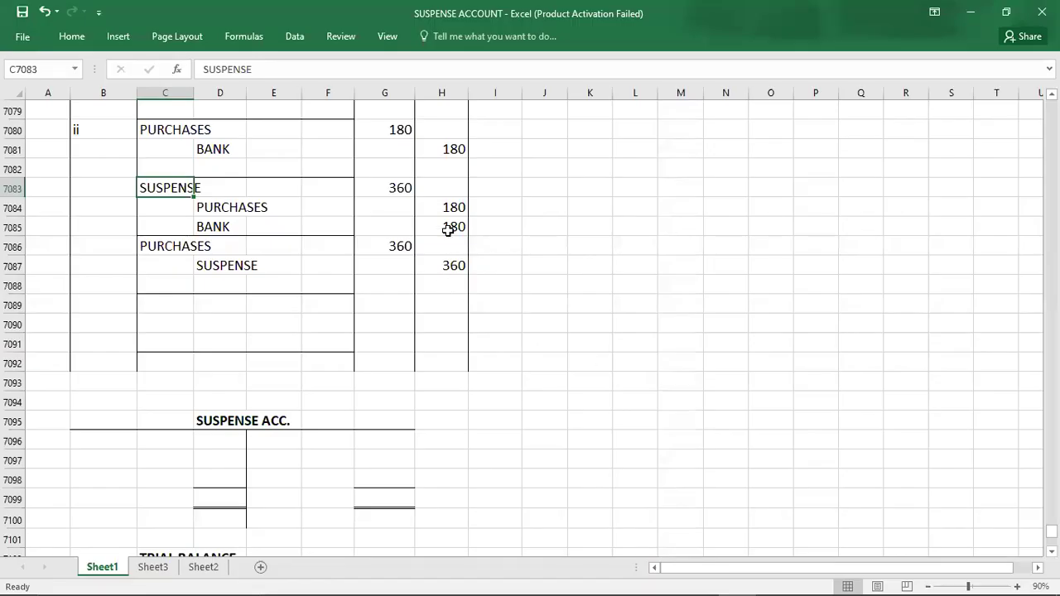
click(429, 206)
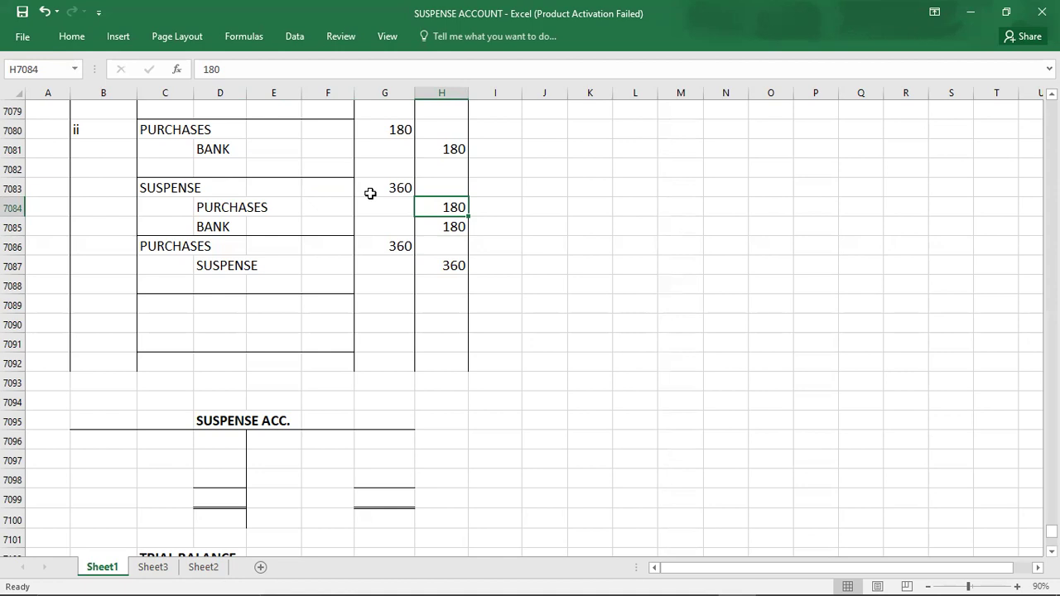
click(212, 266)
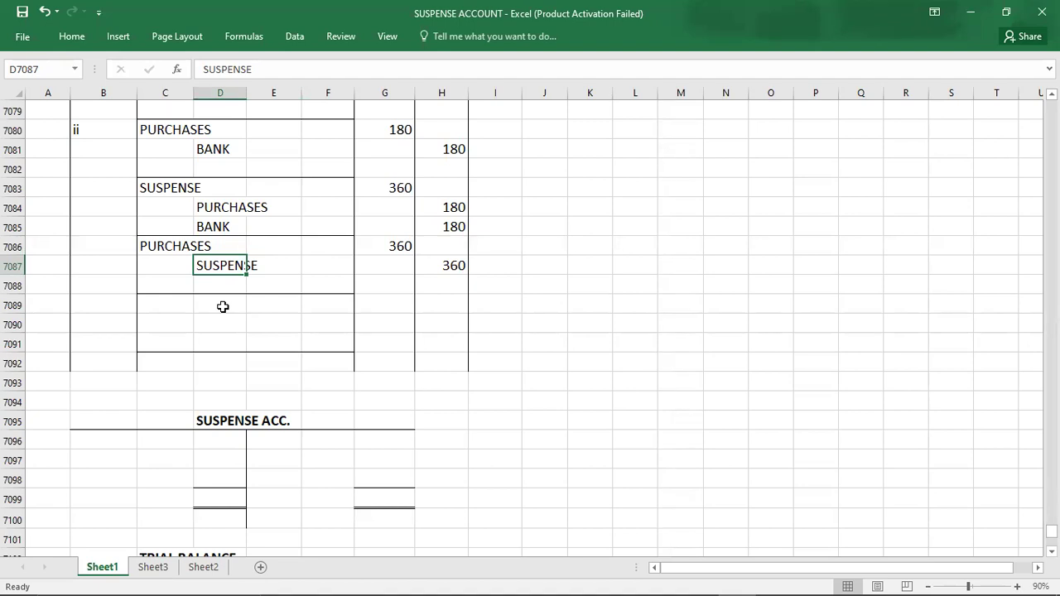
click(80, 300)
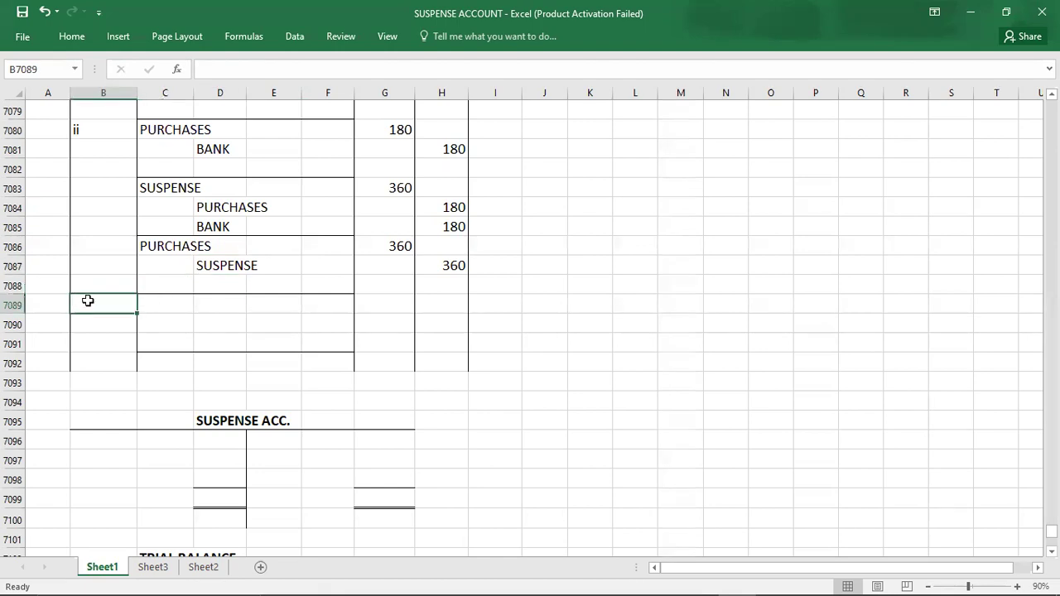
click(162, 307)
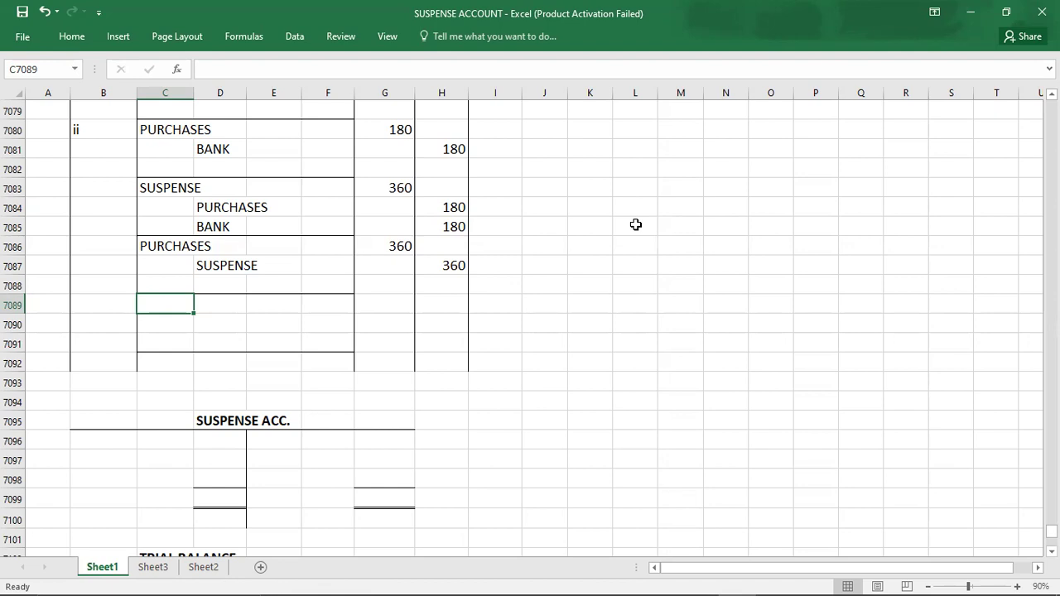
Step: Undo the row deletion and the SUSPENSE and 360 entries in rows 7083 and 7087
key(ctrl+z)
key(ctrl+z)
key(ctrl+z)
key(ctrl+z)
key(ctrl+z)
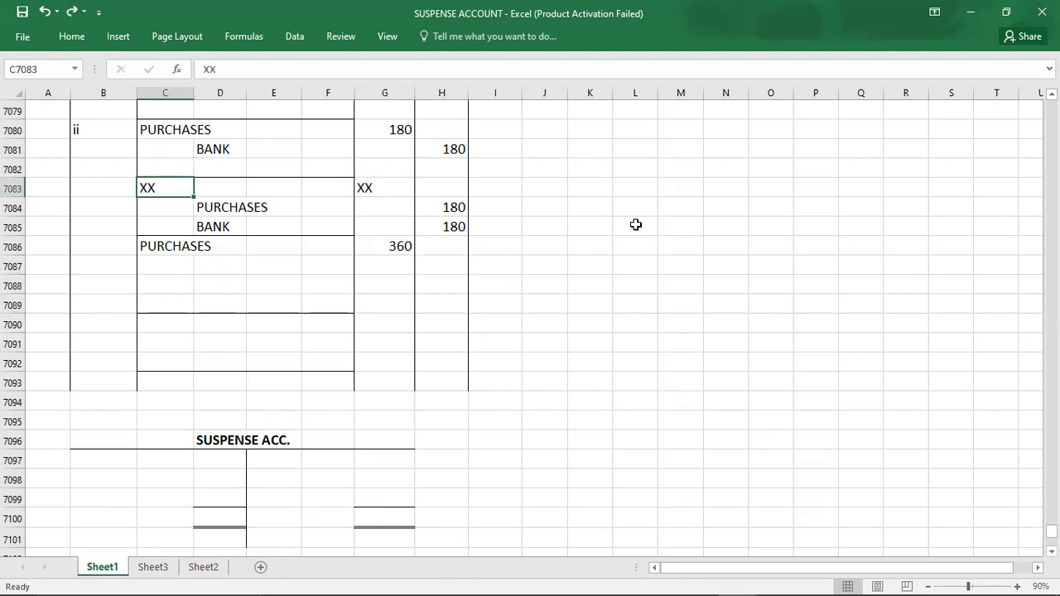
Step: Complete the correcting entry under PURCHASES with SUSPENSE in D7087 and a credit of 360 in H7087
click(240, 300)
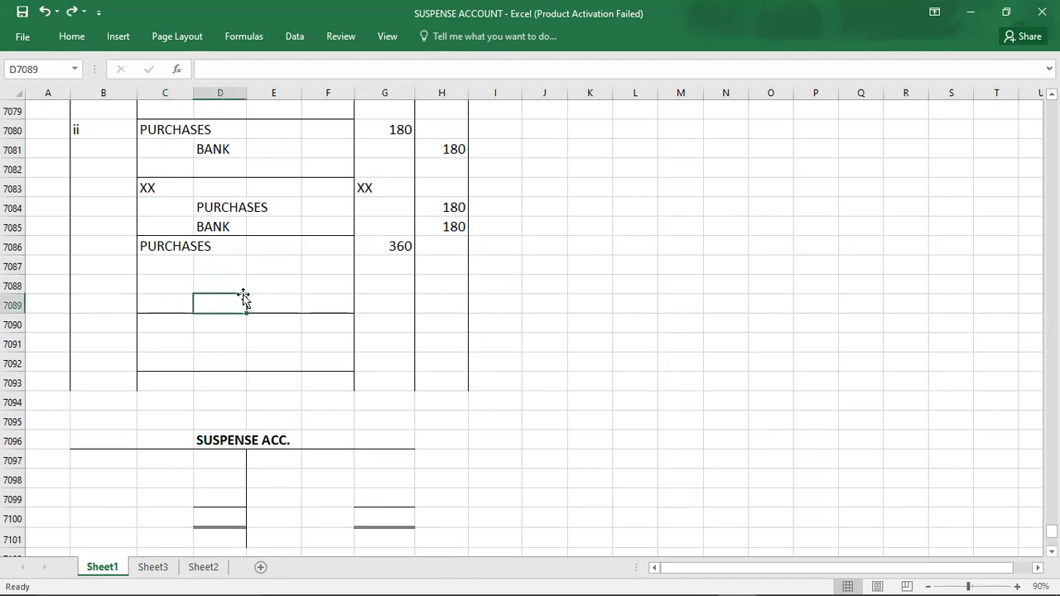
click(163, 244)
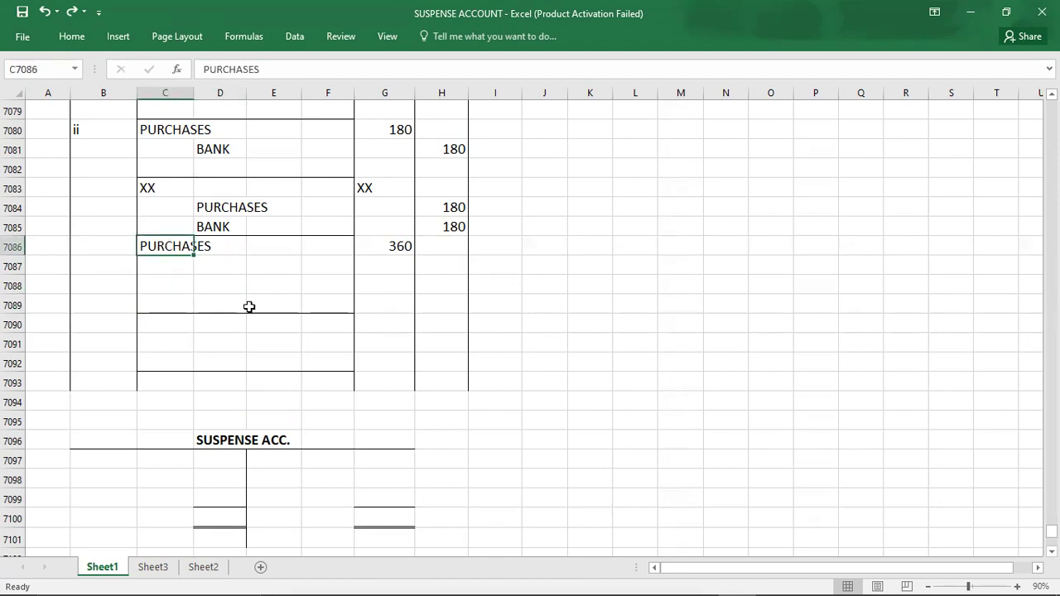
click(227, 265)
text(SUSPENSE)
key(Right)
key(Right)
key(Right)
key(Right)
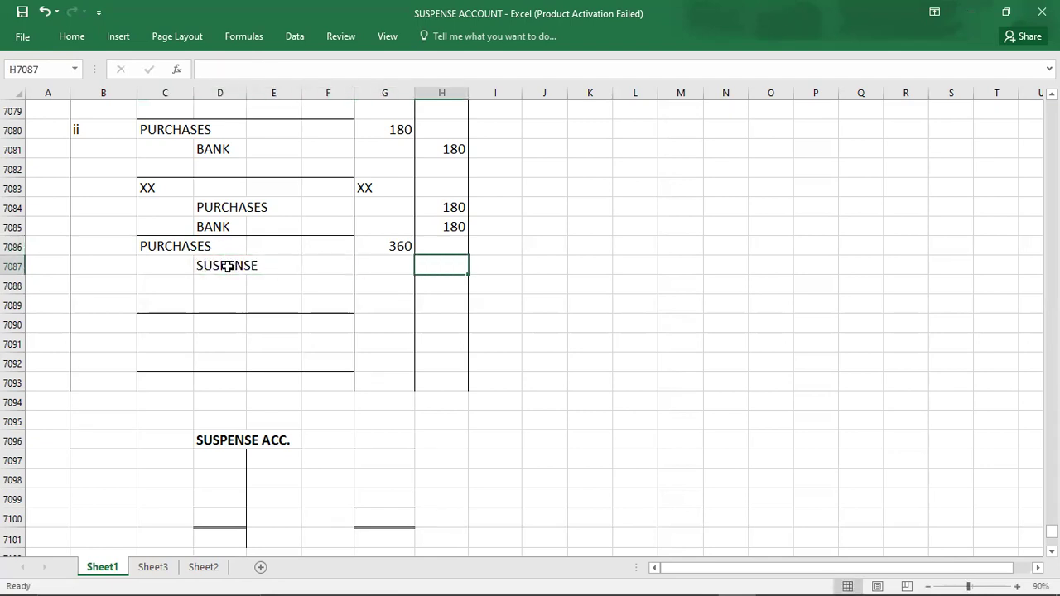
text(360)
key(Return)
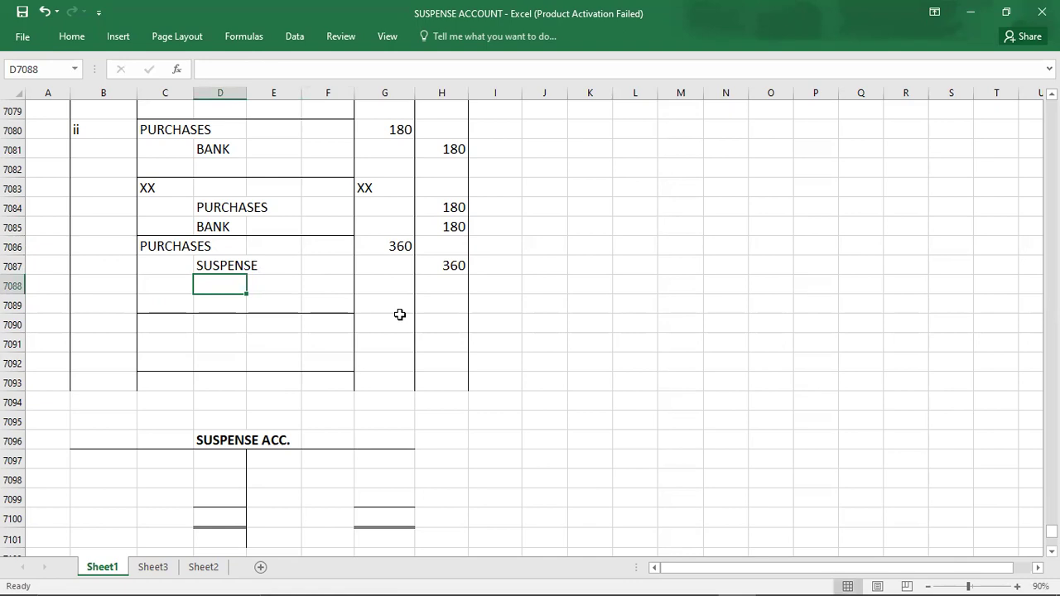
Step: Replace the wrong entry's XX placeholders with SUSPENSE in C7083 and a debit of 360 in G7083, and check the credits in H7084:H7085
click(167, 191)
text(SUSPENSE)
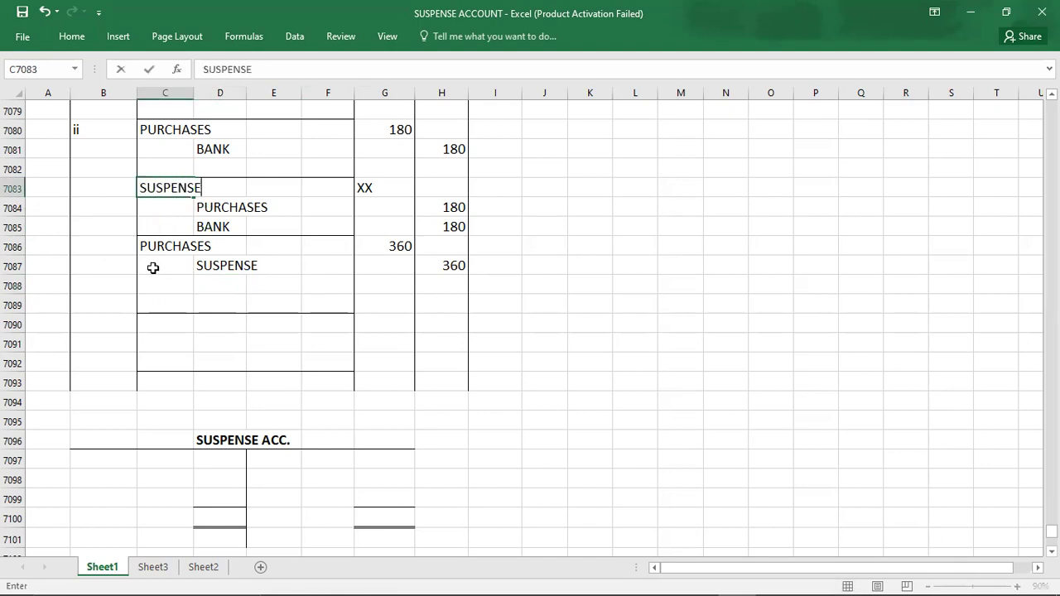
key(Tab)
key(Tab)
key(Tab)
key(Tab)
text(360)
key(Return)
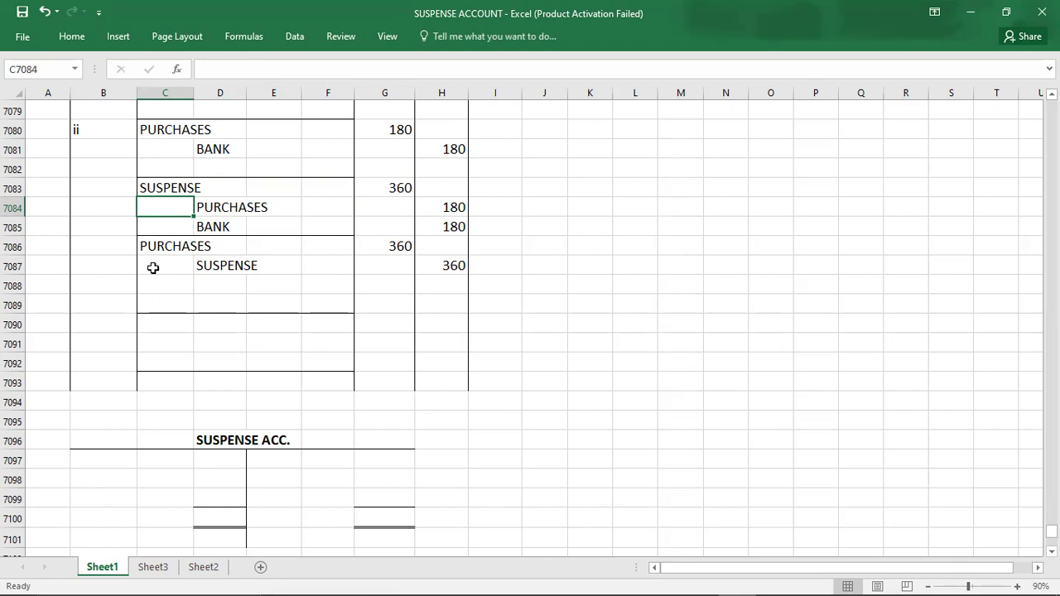
click(434, 206)
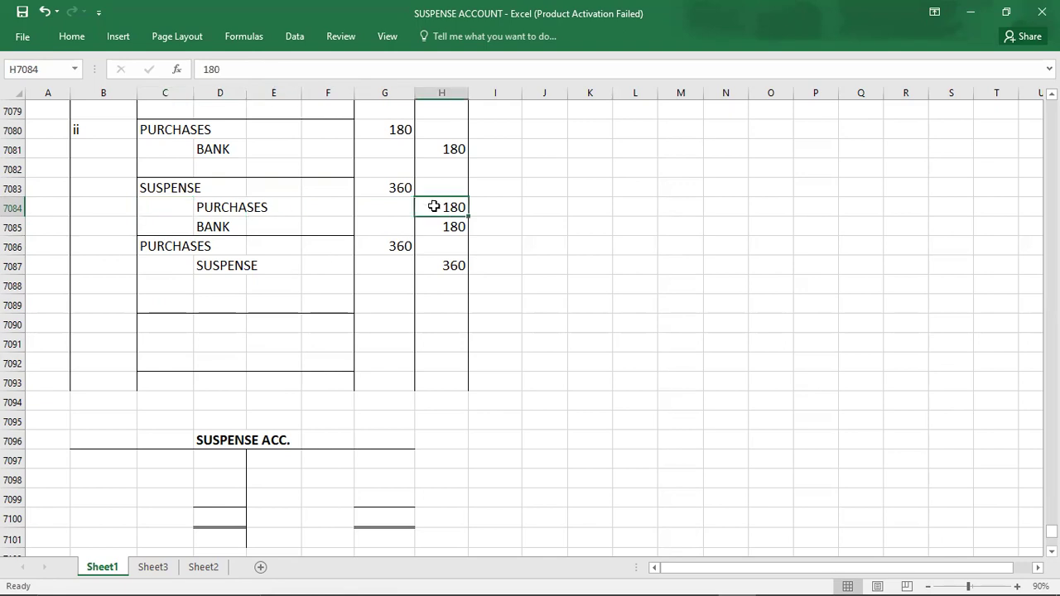
key(shift+Down)
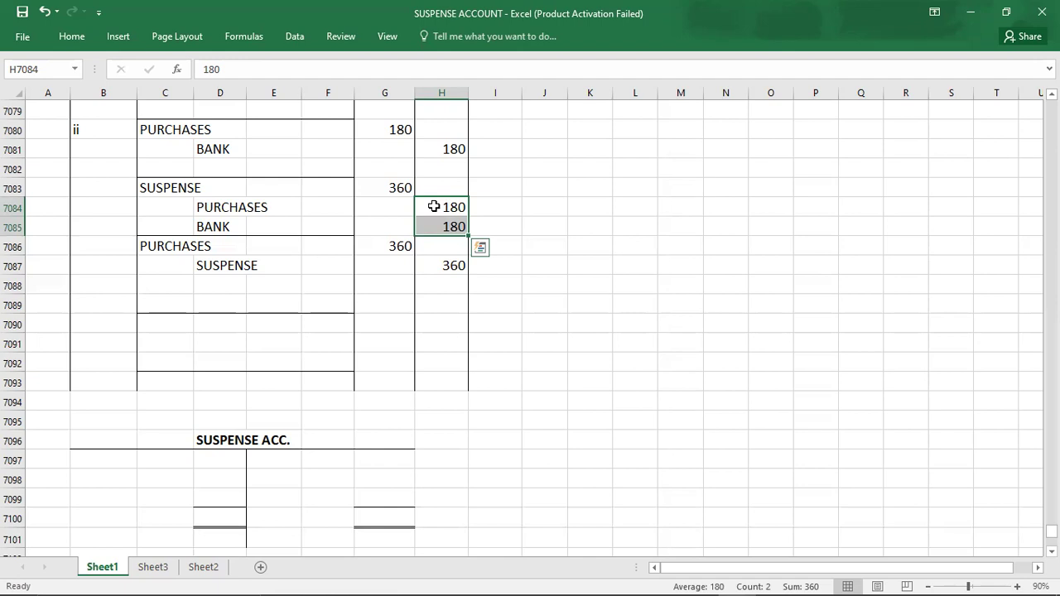
Step: Label the third correction iii in B7090 and read error (iii) in the question PDF
click(99, 321)
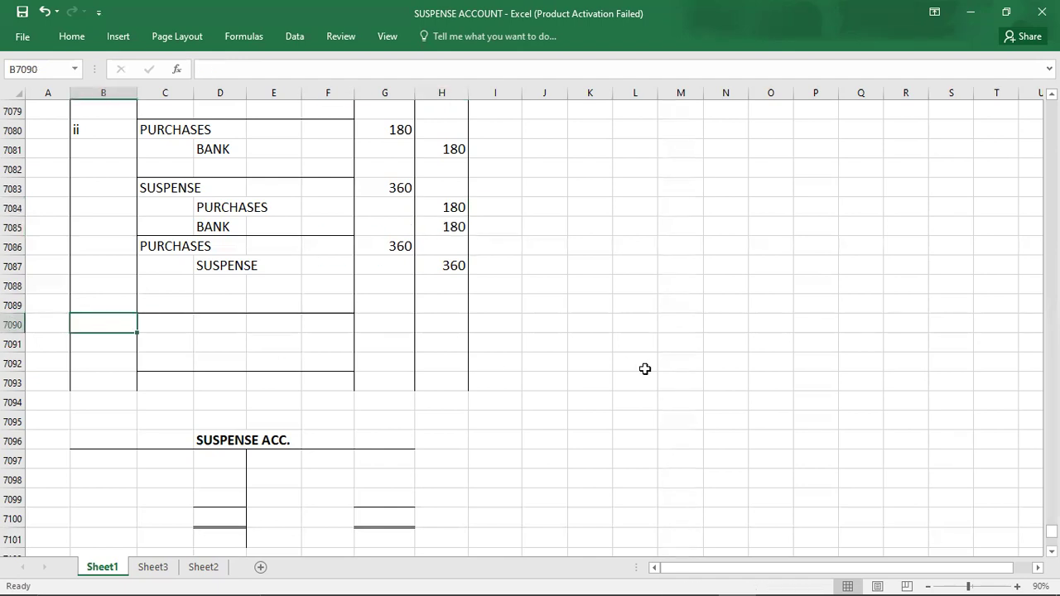
text(iii)
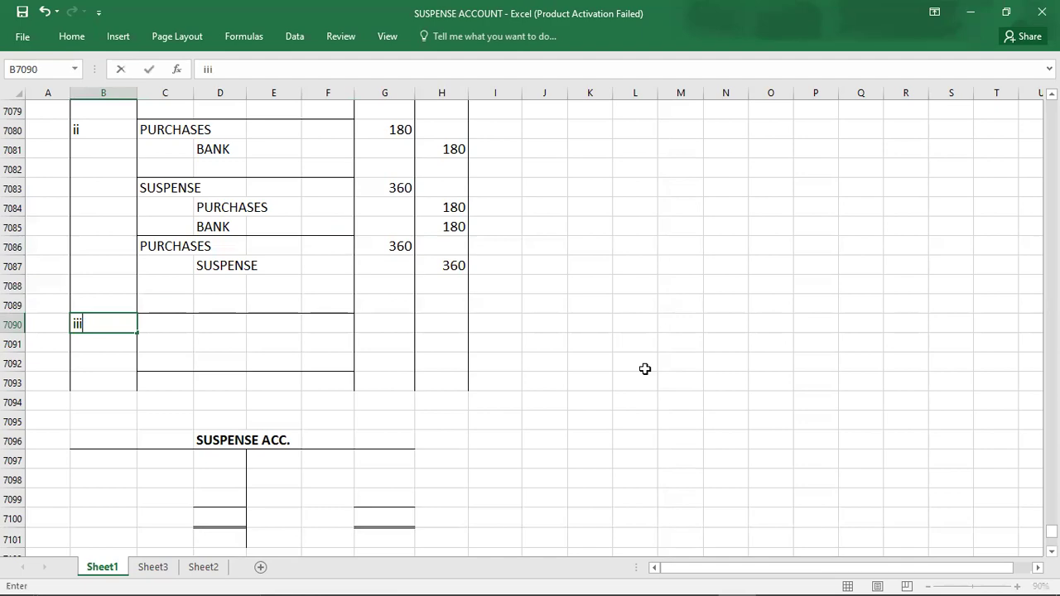
key(Tab)
key(alt+Tab)
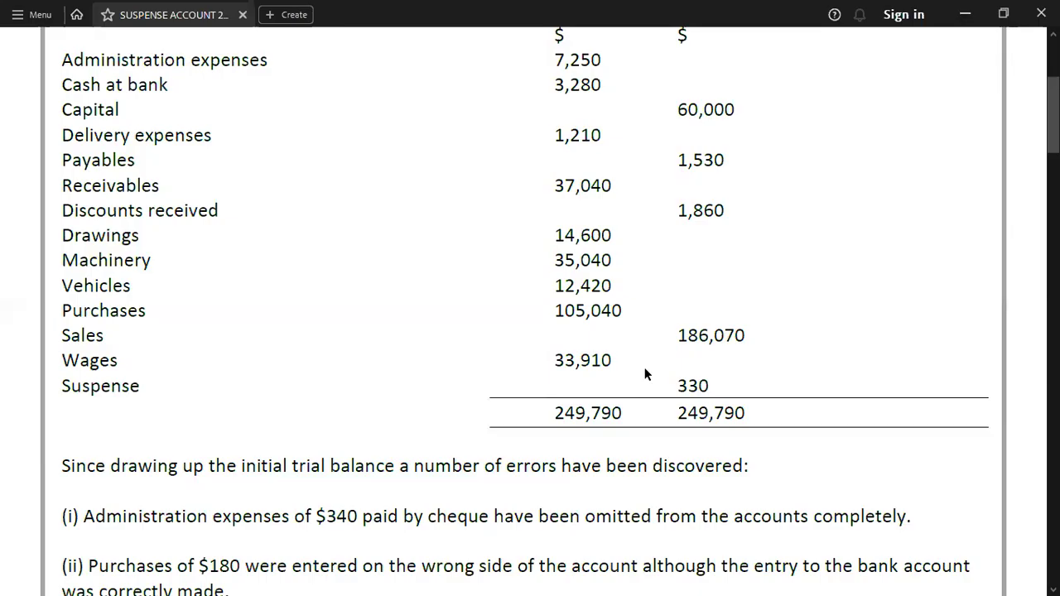
scroll(160, 335, down, 5)
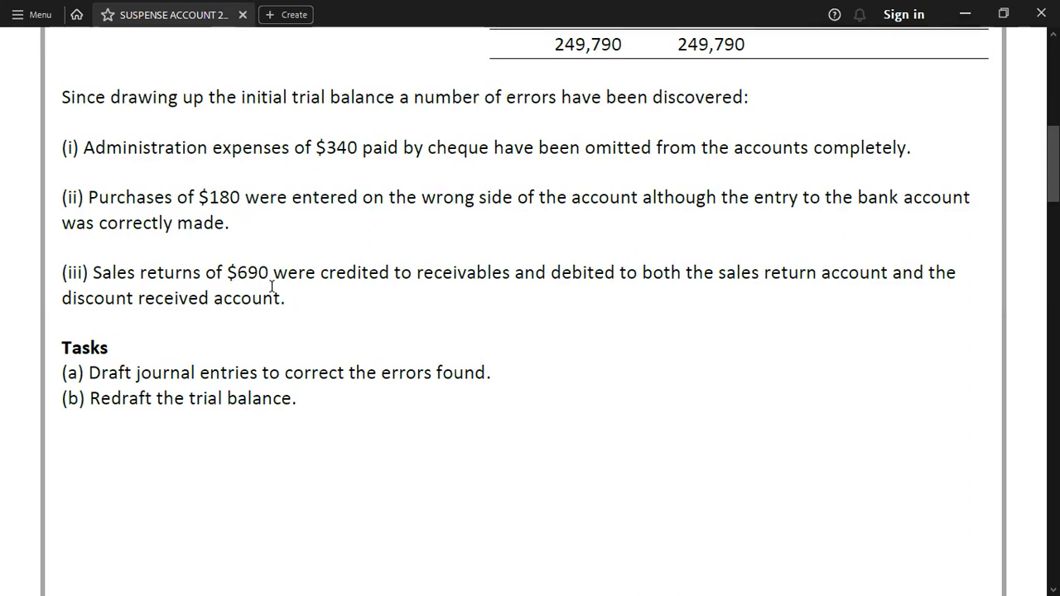
Step: Return to Excel and enter the accounts for correction iii, SALES RETURN in C7090 and A/R in D7091
key(alt+Tab)
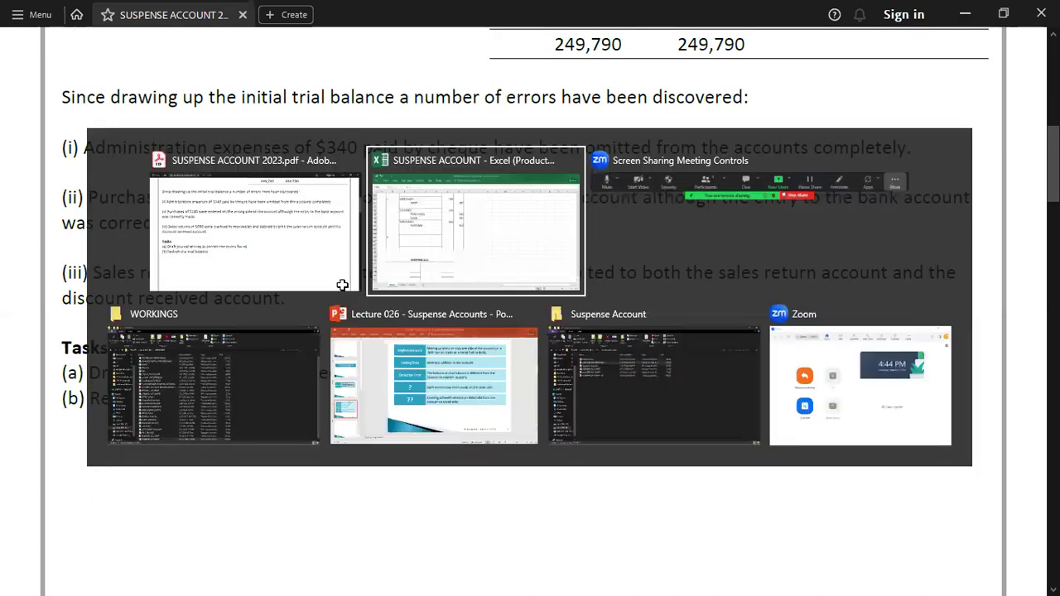
text(SALE)
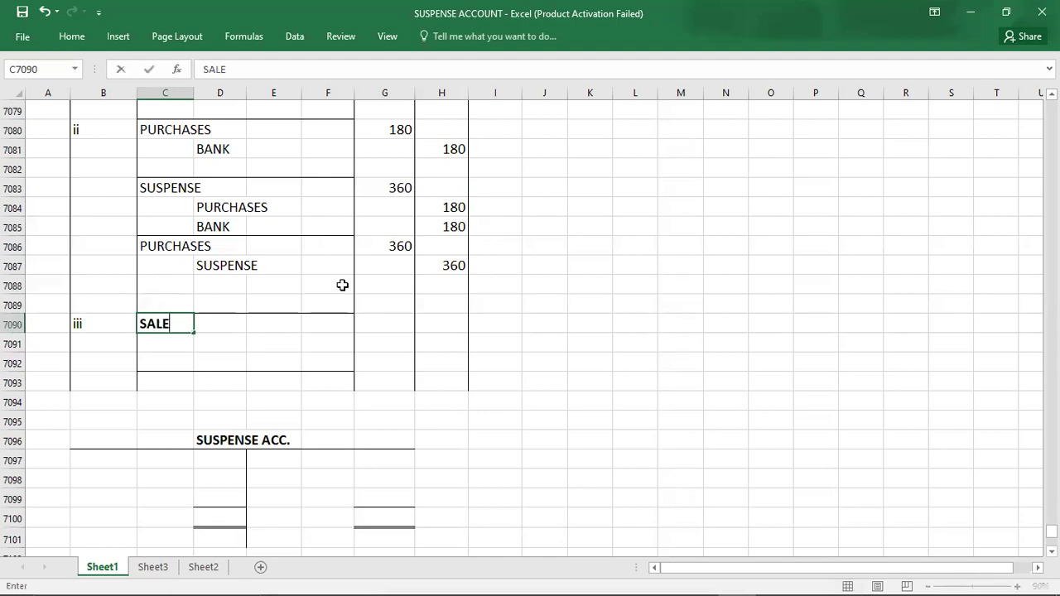
text(S RETURN)
key(Return)
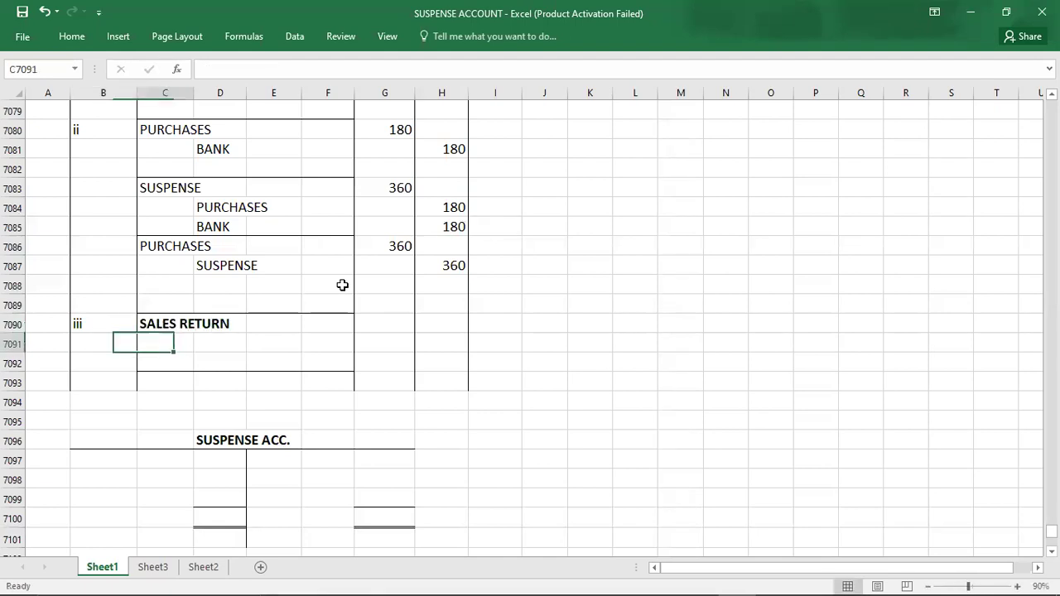
key(Tab)
text(A/E)
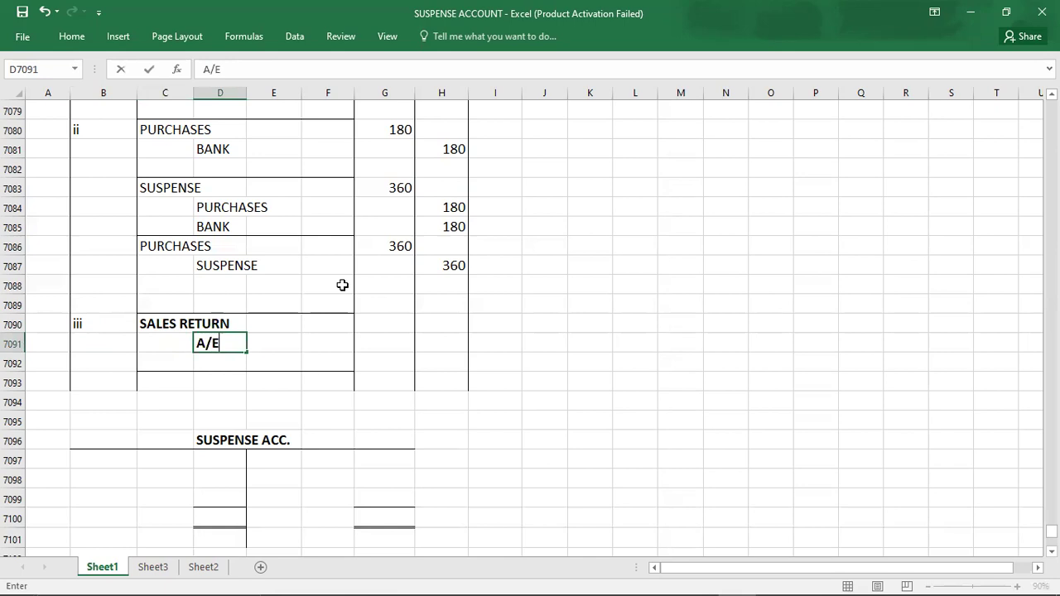
key(BackSpace)
text(R)
key(Up)
key(Left)
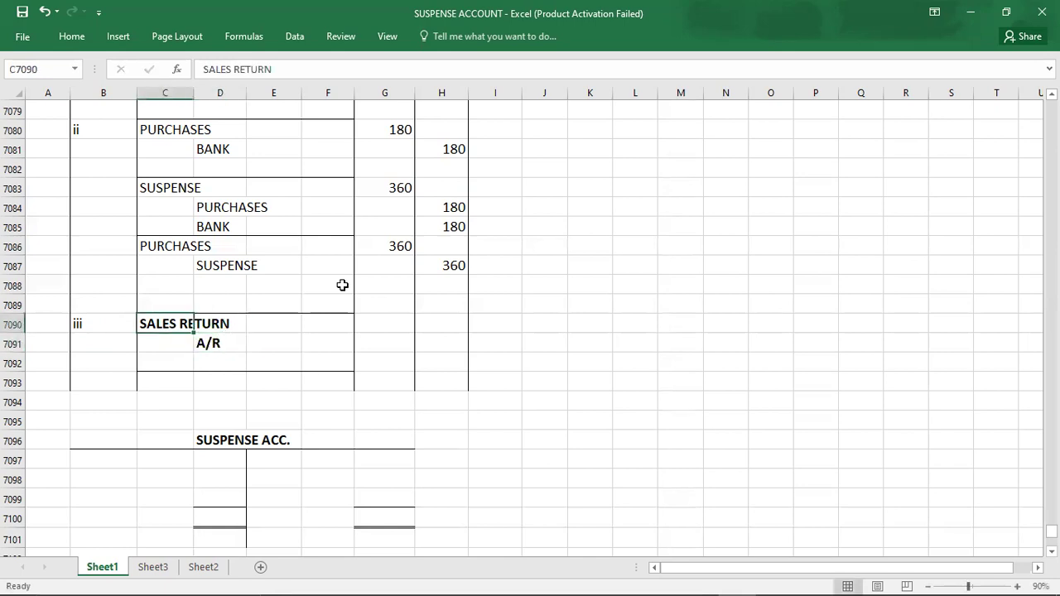
Step: Remove the bold formatting from the SALES RETURN and A/R entry in C7090:E7091
key(shift+Right)
key(shift+Right)
key(shift+Down)
key(ctrl+b)
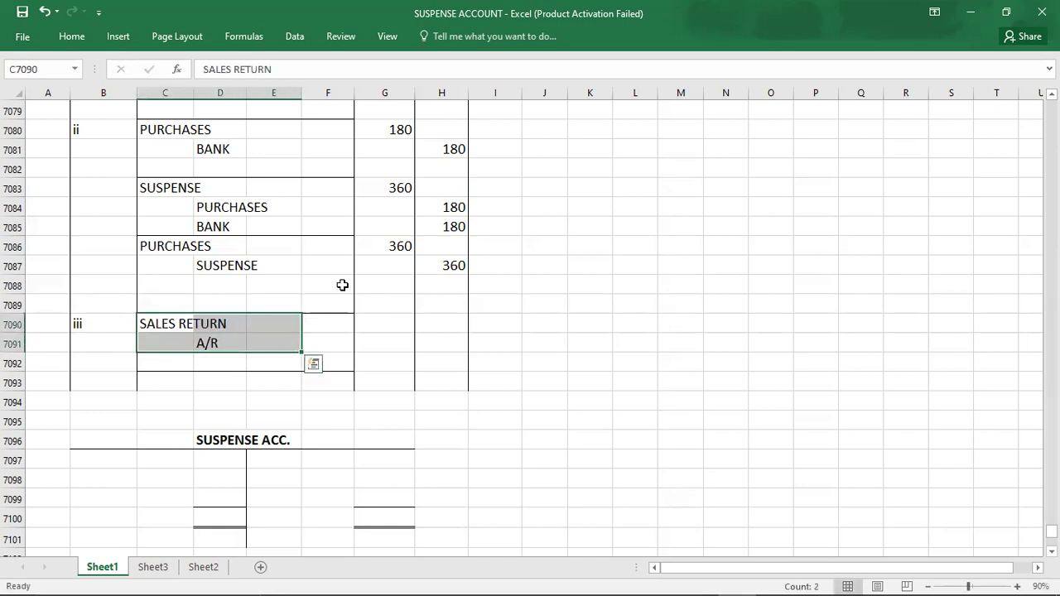
Step: Check the sales returns amount in the question PDF and enter 690 as debit in G7090 and as credit in H7091
key(Right)
key(Right)
key(Right)
key(Right)
key(alt+Tab)
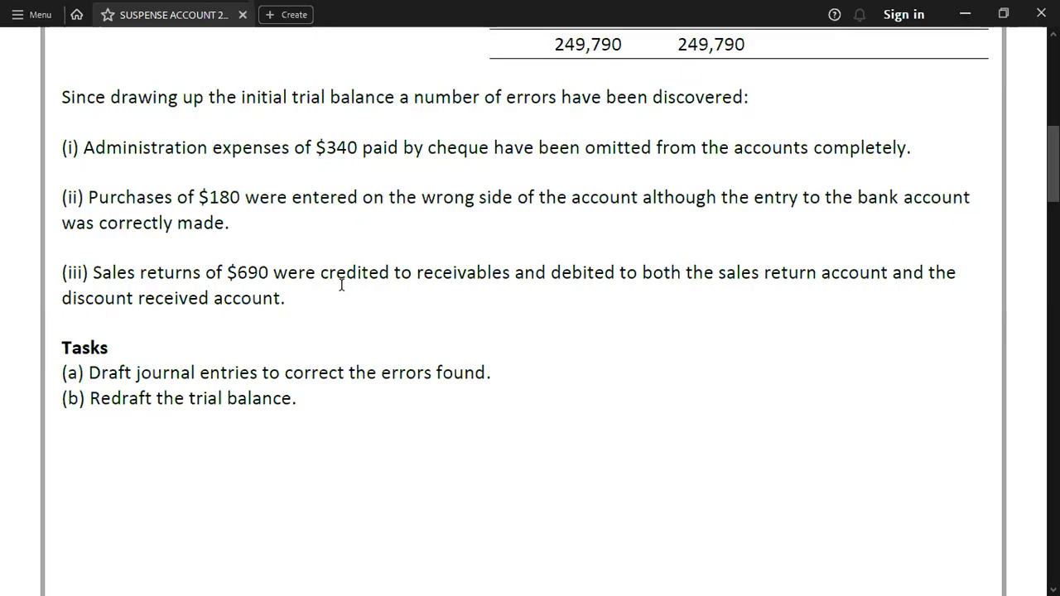
key(alt+Tab)
text(690)
key(Return)
key(Right)
text(690)
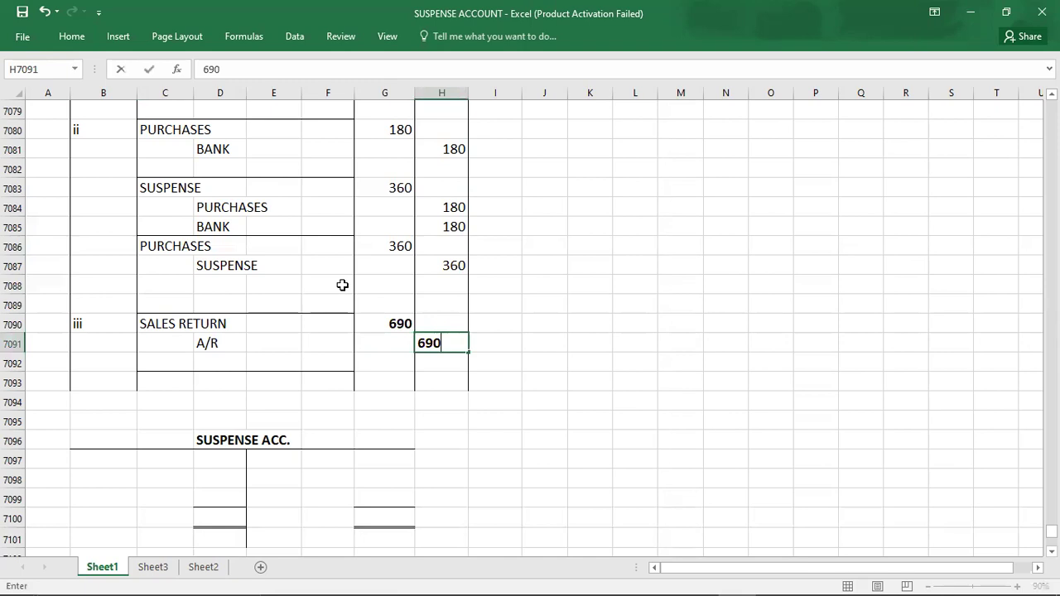
Step: Remove the bold formatting from the debit and credit amounts of correction iii in G7090:H7091
key(Left)
key(shift+Right)
key(shift+Up)
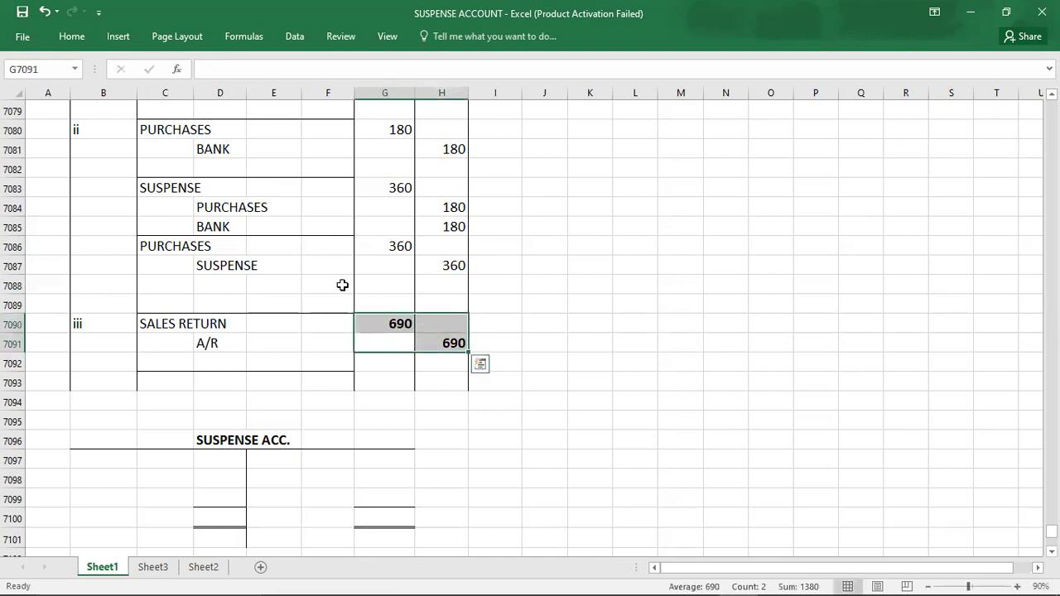
key(Down)
key(Left)
key(Left)
key(Left)
key(Left)
key(Left)
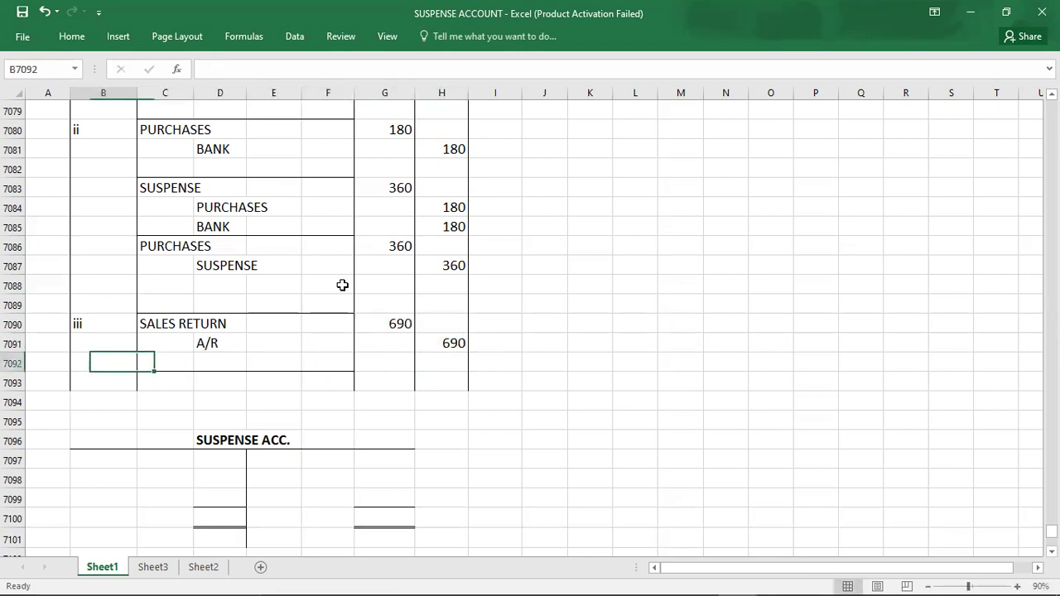
key(Up)
key(Up)
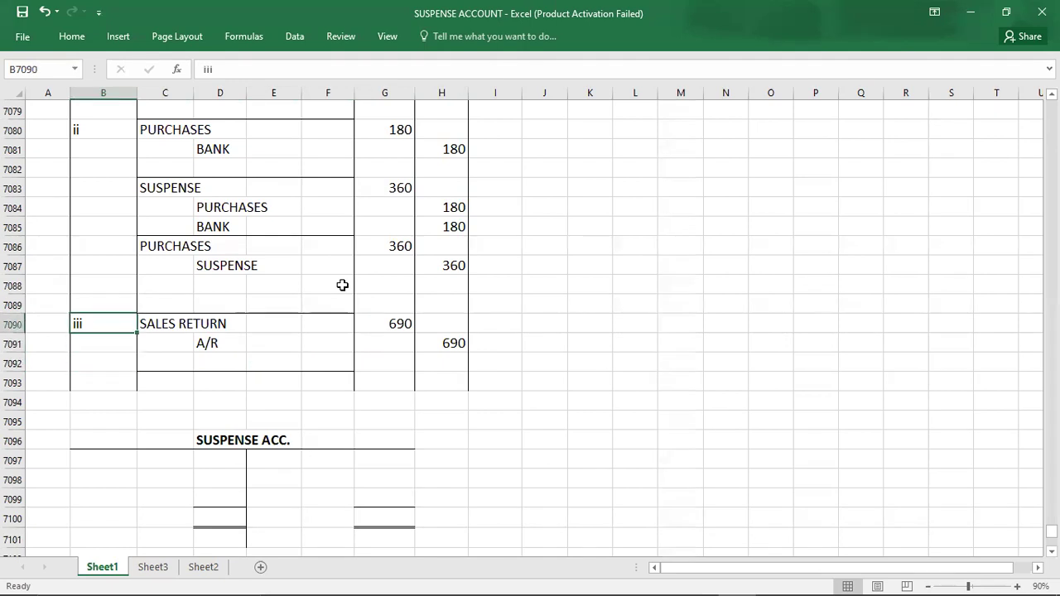
key(shift+Right)
key(shift+Right)
key(shift+Right)
key(shift+Right)
key(shift+Right)
key(shift+Right)
key(shift+Right)
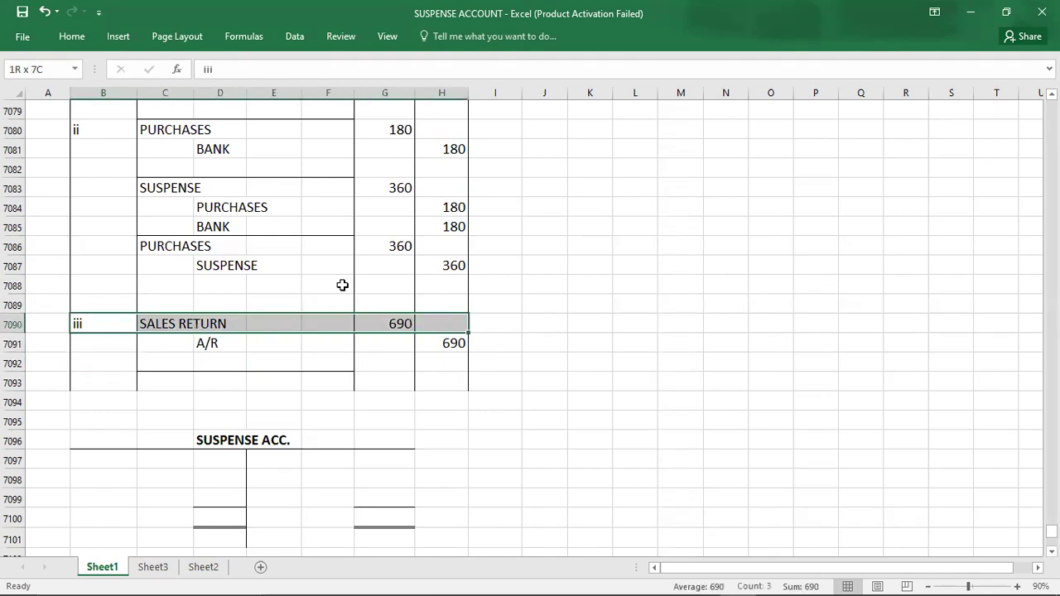
key(shift+Left)
key(shift+Down)
key(shift+Down)
key(shift+Down)
key(shift+Up)
key(Down)
key(Down)
key(Down)
key(Down)
key(Down)
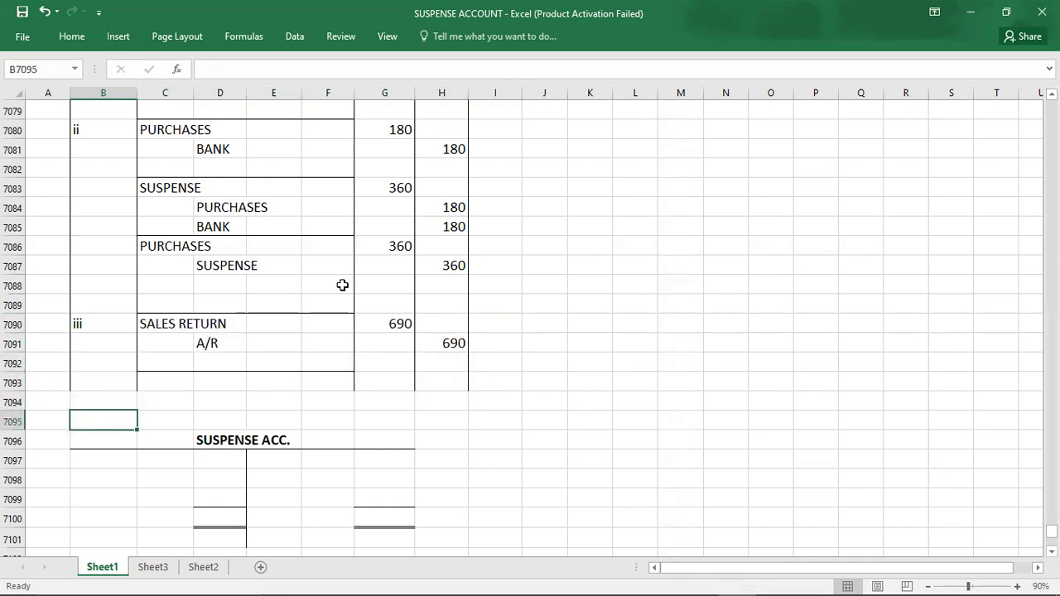
key(Down)
key(shift+Right)
key(shift+Right)
key(shift+Right)
key(shift+Right)
key(shift+Right)
key(shift+Right)
key(shift+Down)
key(shift+Down)
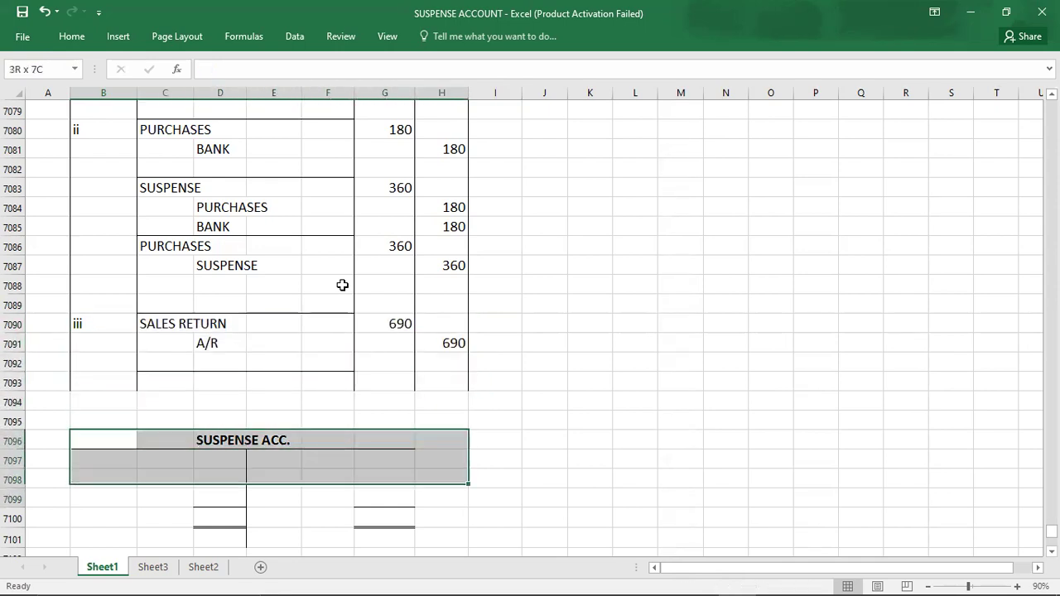
key(shift+Down)
key(shift+Down)
key(shift+Down)
key(shift+Down)
key(shift+Down)
key(shift+Down)
key(shift+Down)
key(shift+Down)
key(shift+Down)
key(shift+Down)
key(shift+Down)
key(shift+Down)
key(shift+Down)
key(shift+Down)
key(shift+Down)
key(shift+Down)
key(shift+Down)
key(shift+Down)
key(shift+Down)
key(shift+Down)
key(shift+Down)
key(shift+Down)
key(shift+Down)
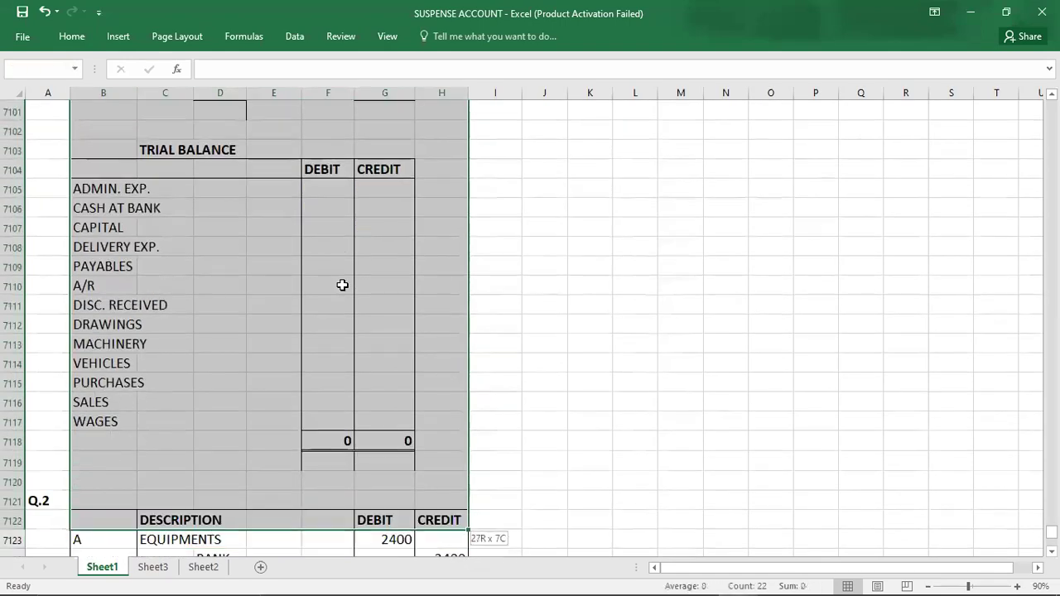
key(shift+Down)
key(shift+Left)
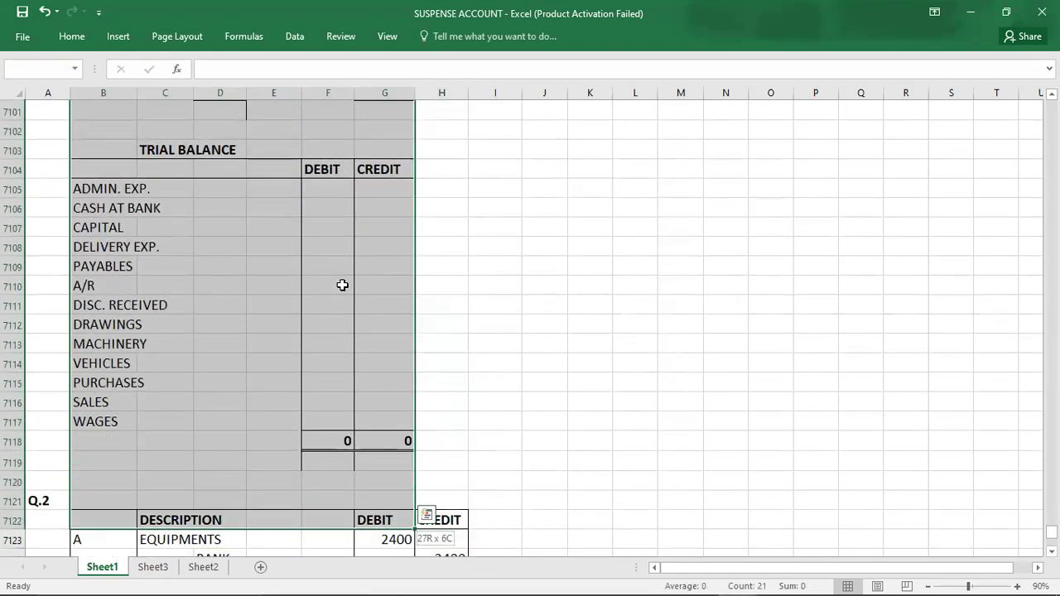
Step: Move the block A7096:H7237, starting with the suspense account, six rows down to A7102 to make room for more journal rows
key(Left)
key(shift+Right)
key(shift+Right)
key(shift+Right)
key(shift+Right)
key(shift+Right)
key(shift+Right)
key(shift+Right)
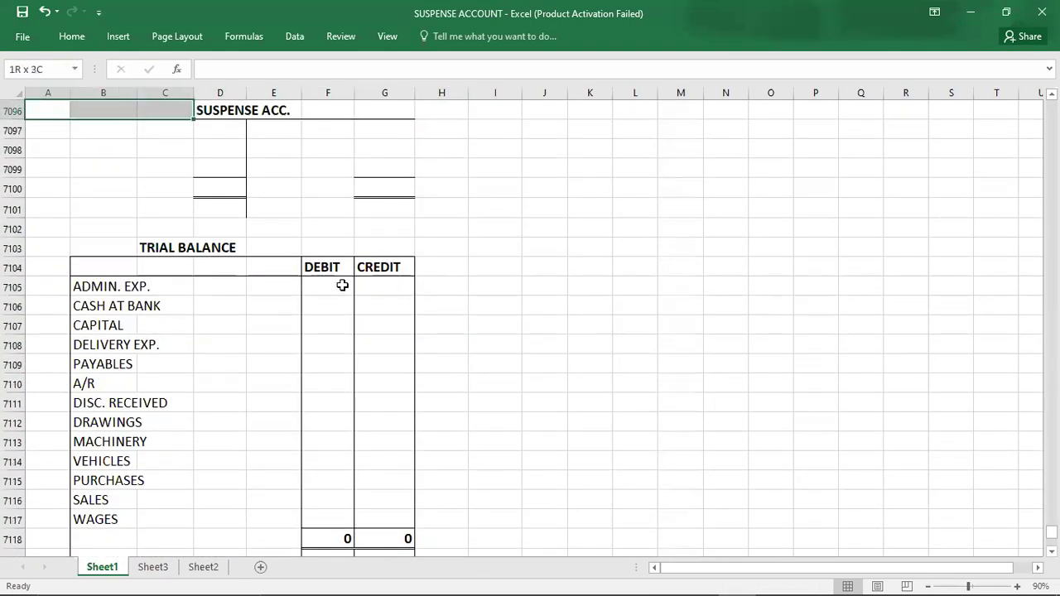
key(shift+Down)
key(shift+Down)
key(shift+Down)
key(shift+Down)
key(shift+Down)
key(shift+Down)
key(shift+Down)
key(shift+Down)
key(shift+Down)
key(shift+Down)
key(shift+Down)
key(shift+Down)
key(shift+Down)
key(shift+Down)
key(shift+Down)
key(shift+Down)
key(shift+Down)
key(shift+Down)
key(shift+Down)
key(shift+Down)
key(shift+Down)
key(shift+Down)
key(shift+Down)
key(shift+Down)
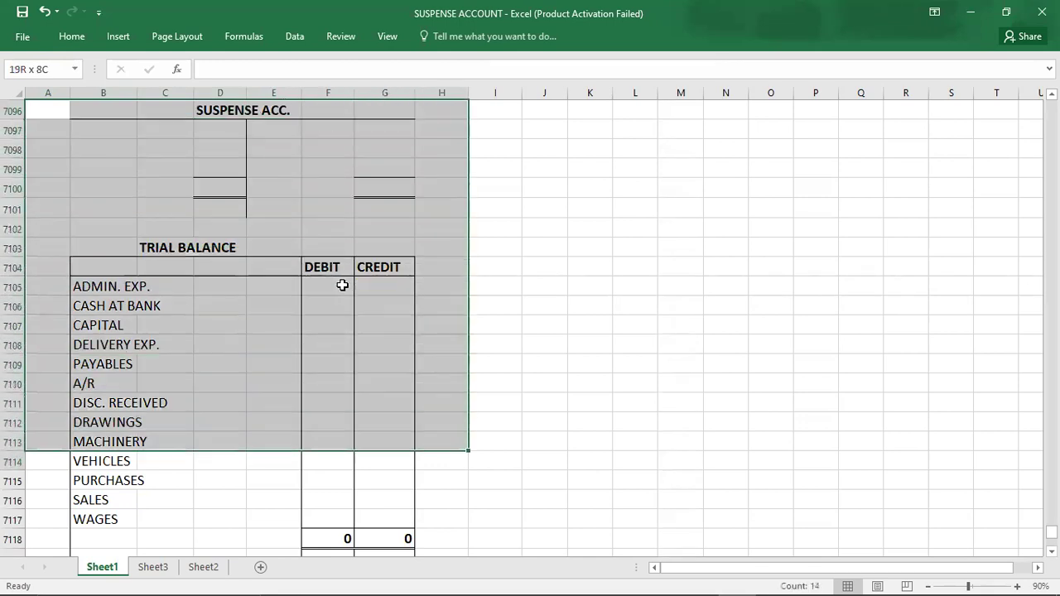
key(shift+Down)
key(shift+Down)
key(shift+Down)
key(shift+Down)
key(shift+Down)
key(shift+Down)
key(shift+Down)
key(shift+Down)
key(shift+Down)
key(shift+Down)
key(shift+Down)
key(shift+Down)
key(shift+Down)
key(shift+Down)
key(shift+Down)
key(shift+Down)
key(shift+Down)
key(shift+Down)
key(shift+Down)
key(shift+Down)
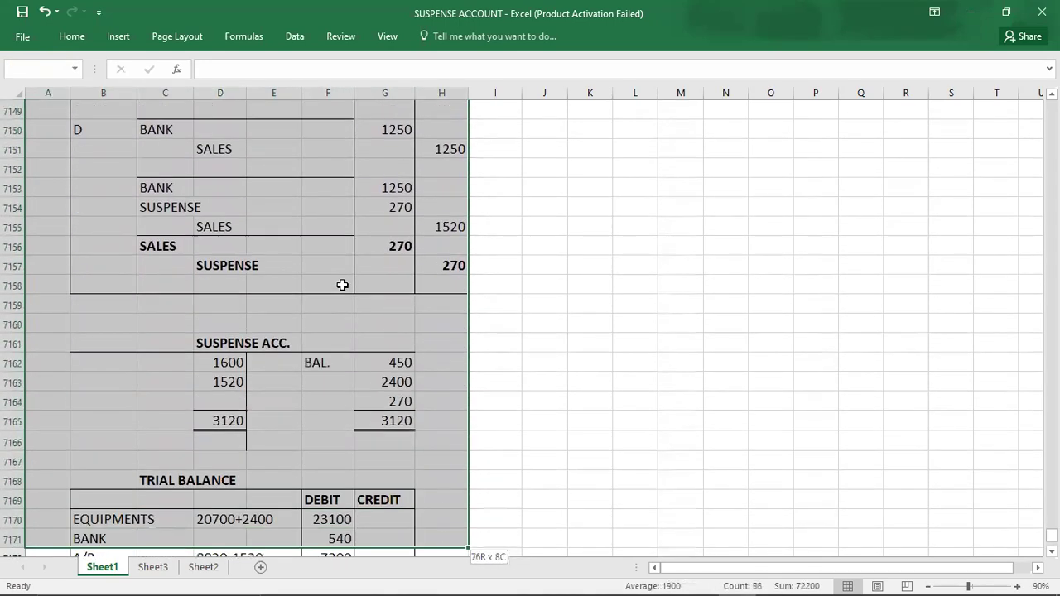
key(shift+Down)
key(shift+Down)
key(shift+Down)
key(shift+Down)
key(shift+Down)
key(shift+Down)
key(shift+Down)
key(shift+Down)
key(shift+Down)
key(shift+Down)
key(shift+Down)
key(shift+Down)
key(shift+Down)
key(shift+Down)
key(shift+Down)
key(shift+Down)
key(shift+Down)
key(shift+Down)
key(shift+Down)
key(shift+Down)
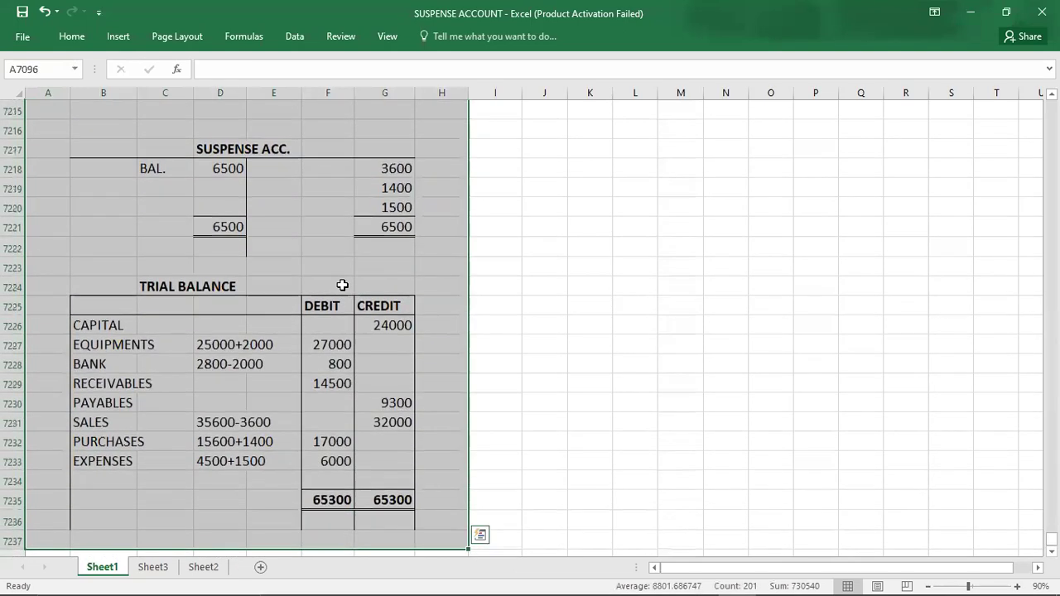
key(ctrl+c)
key(Down)
key(Down)
key(Down)
key(Down)
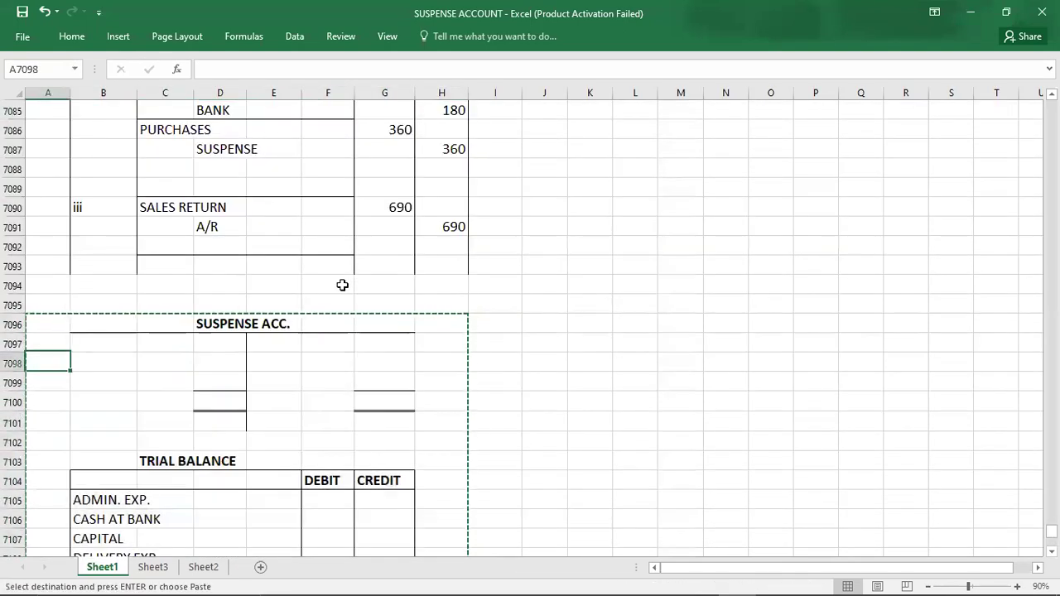
key(Down)
key(Down)
key(Return)
key(Up)
key(Up)
key(Up)
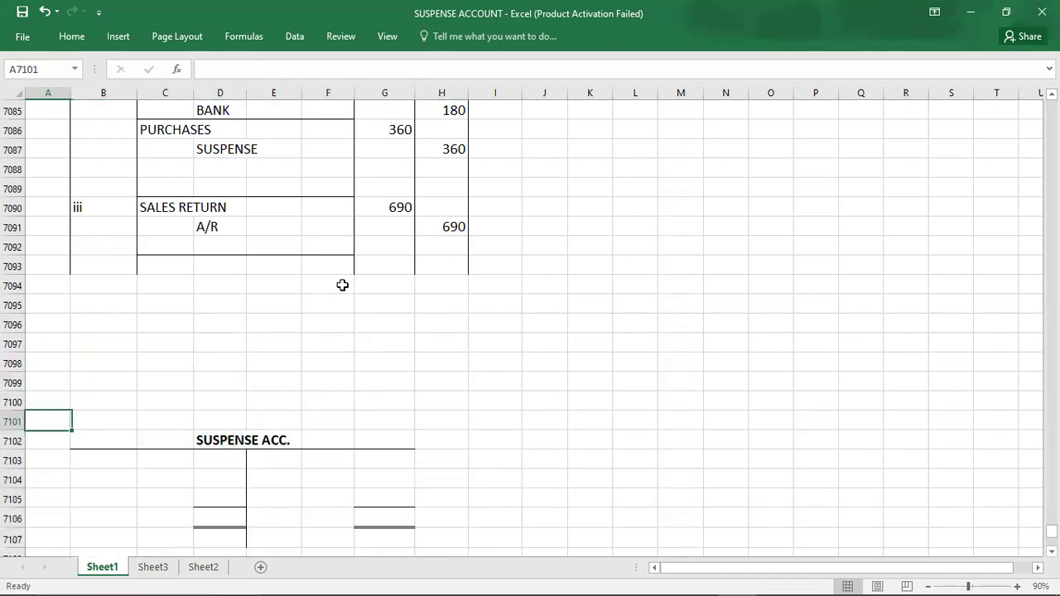
Step: Copy the correction iii journal block B7090:H7092 and paste it at B7093 and again at B7096
key(Up)
key(Up)
key(Up)
key(Up)
key(Up)
key(Up)
key(Up)
key(Up)
key(Right)
key(Up)
key(shift+Right)
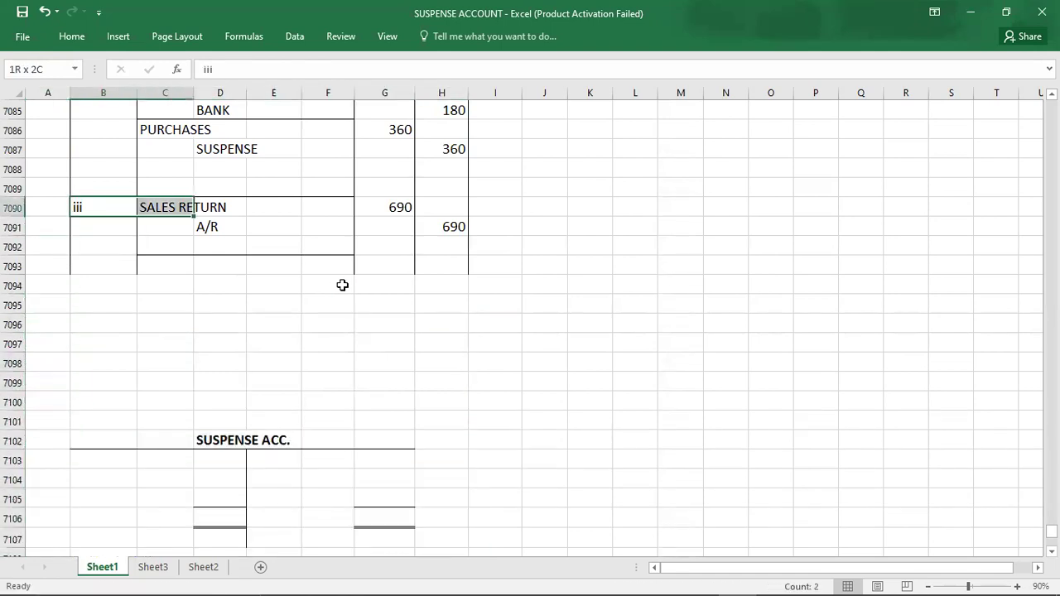
key(shift+Right)
key(shift+Right)
key(shift+Right)
key(shift+Right)
key(shift+Right)
key(shift+Down)
key(shift+Down)
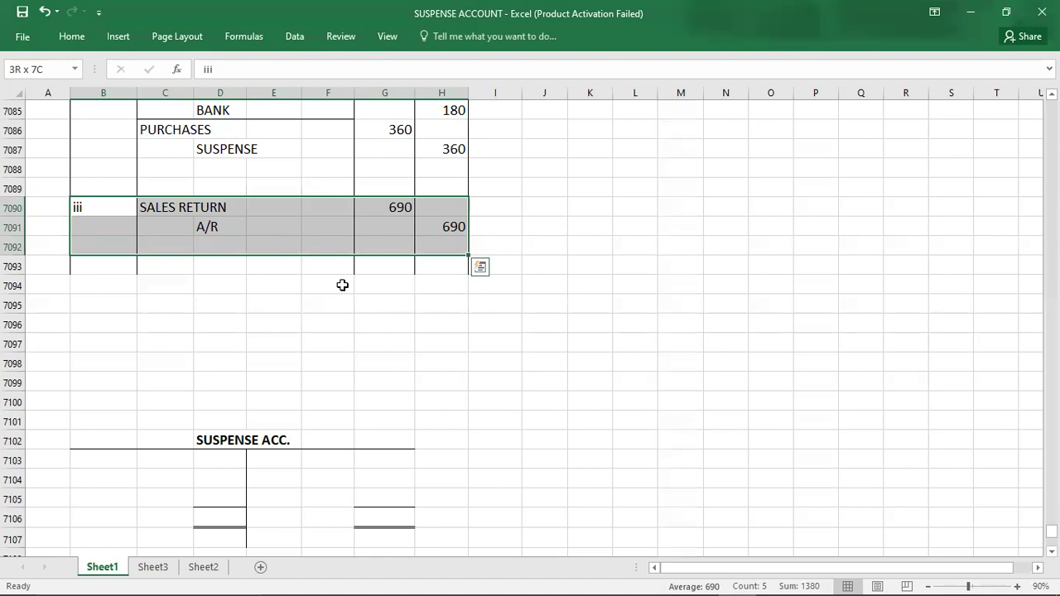
key(ctrl+x)
key(Down)
key(Down)
key(Down)
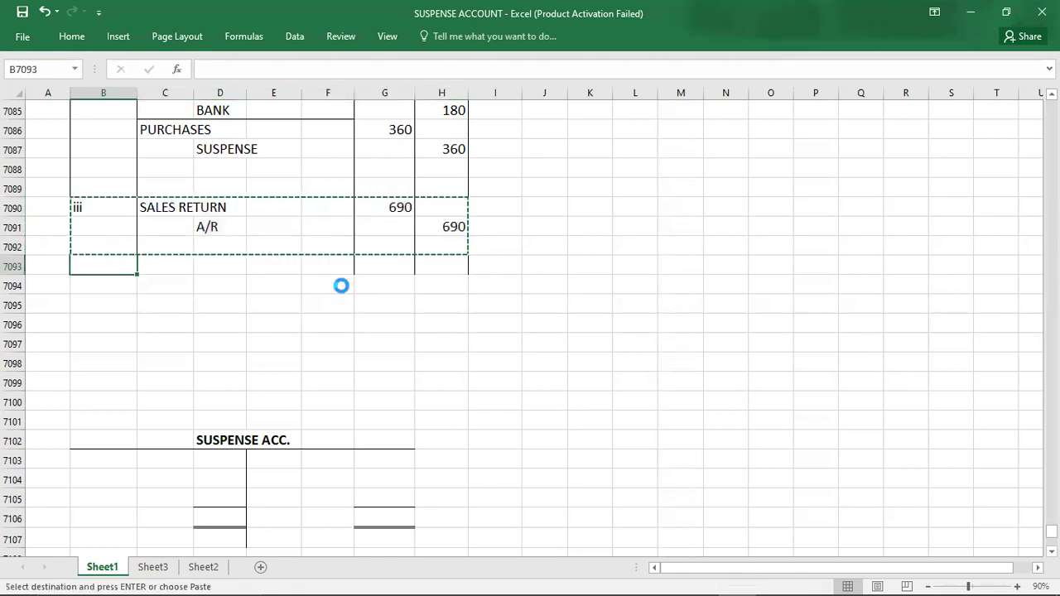
key(ctrl+v)
key(Down)
key(Down)
key(Down)
key(ctrl+v)
Step: Clear the contents of the two pasted blocks in B7093:H7098, keeping their borders
key(shift+Up)
key(shift+Left)
key(shift+Left)
key(Up)
key(Up)
key(Up)
key(shift+Right)
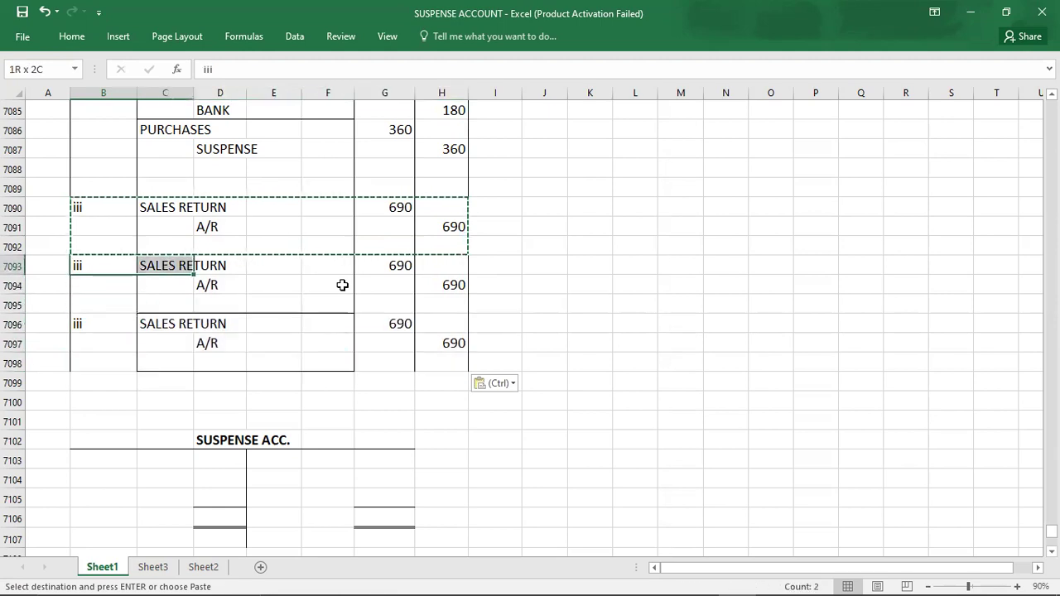
key(shift+Right)
key(shift+Right)
key(shift+Right)
key(shift+Right)
key(shift+Down)
key(shift+Down)
key(shift+Right)
key(shift+Down)
key(shift+Down)
key(shift+Down)
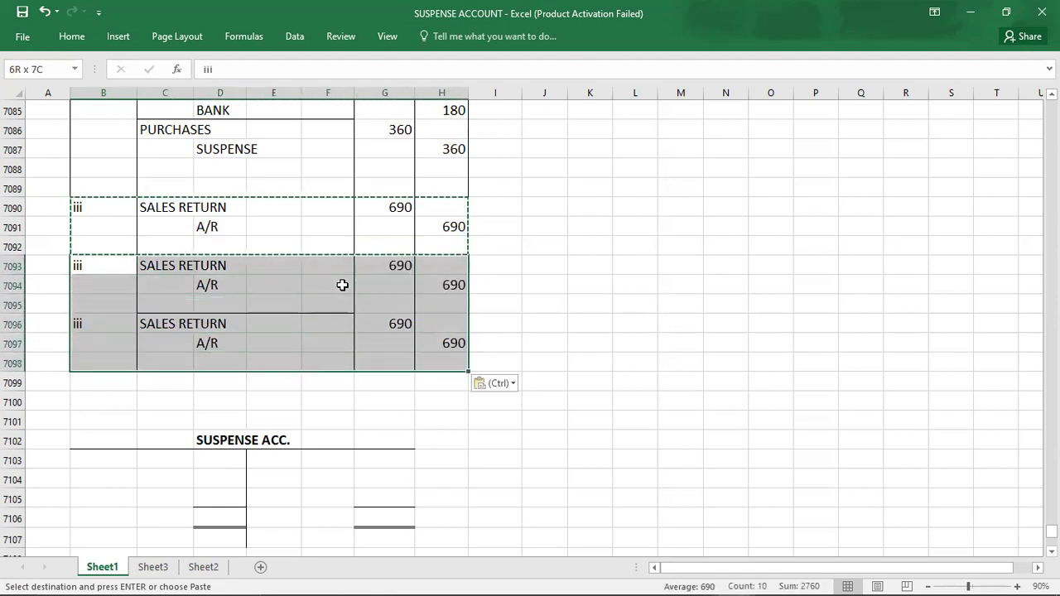
key(Delete)
key(Right)
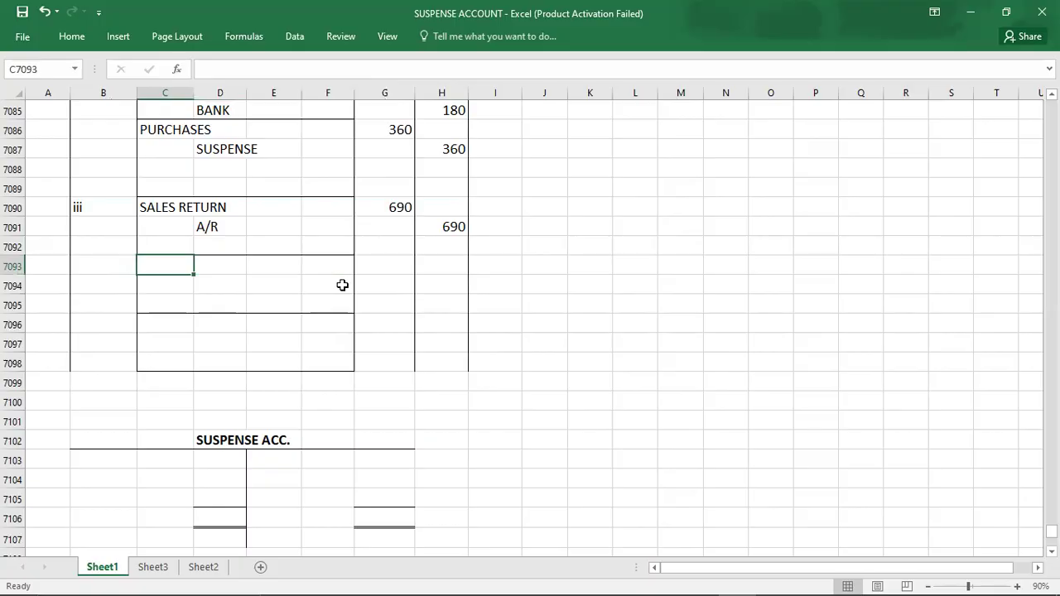
Step: Check error (iii) in the question PDF and enter SALES RERURN as the first debit account in C7093
key(alt+Tab)
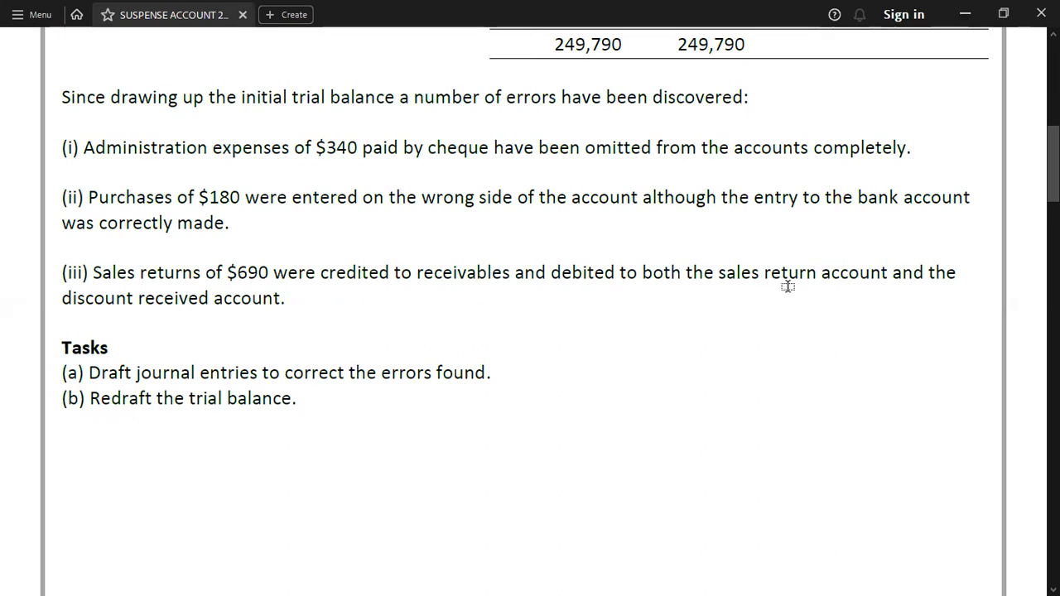
key(alt+Tab)
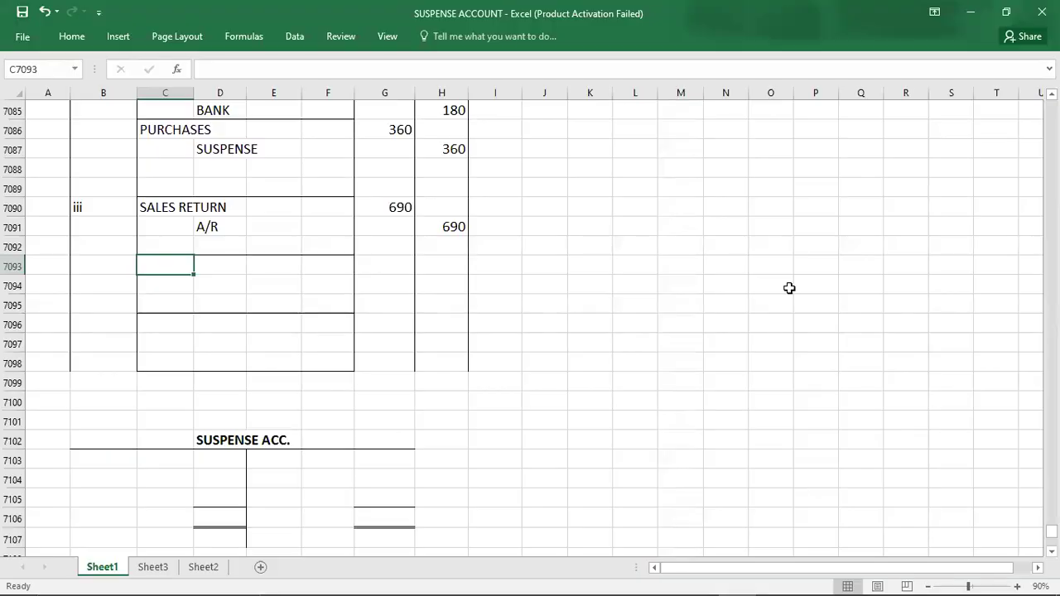
text(SALES RERURN)
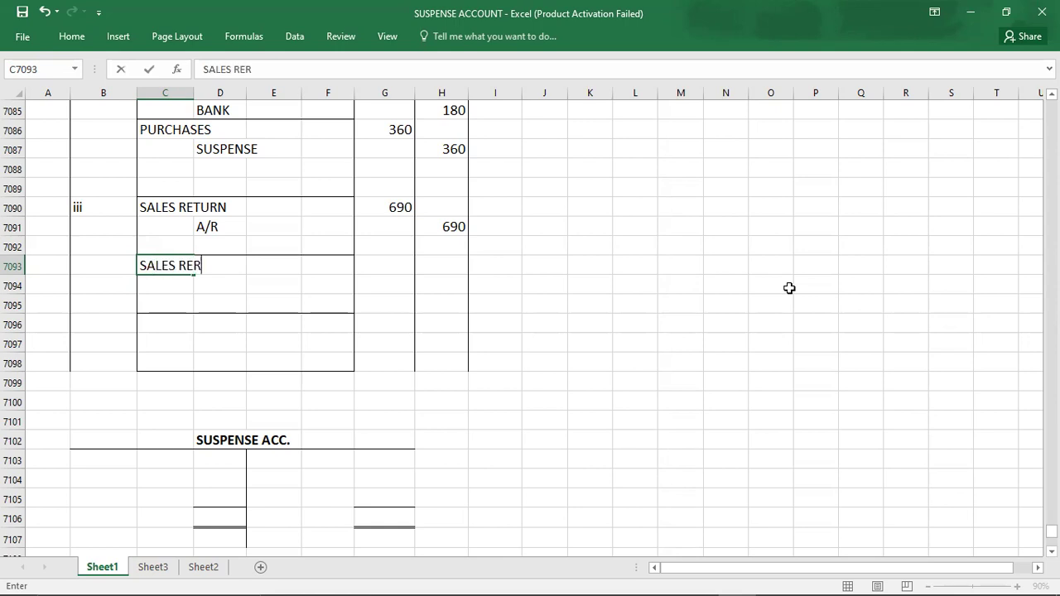
key(Return)
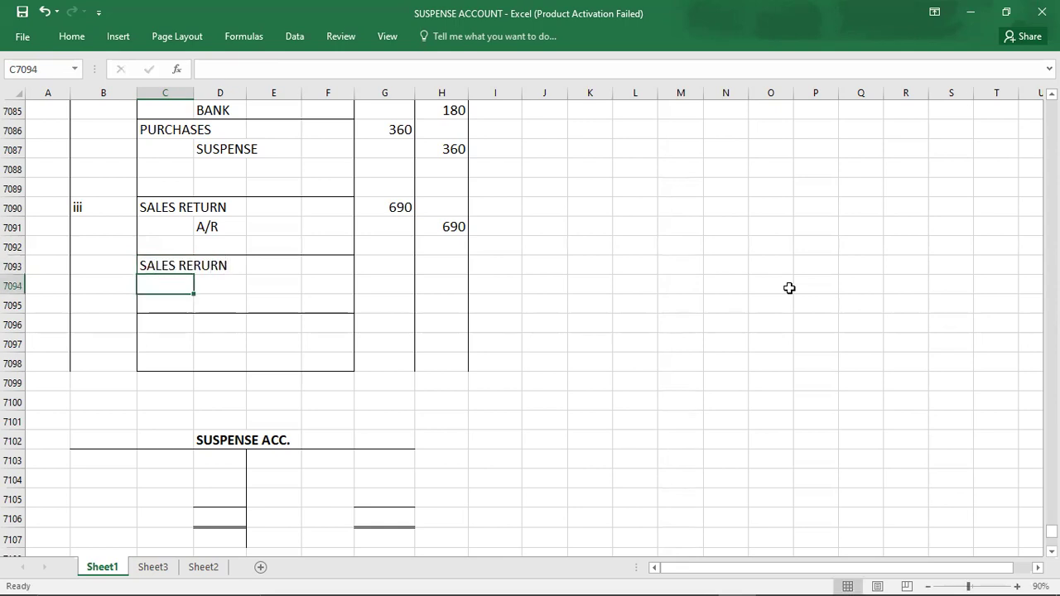
Step: Insert an entire row at row 7094, directly below the SALES RERURN line
click(91, 287)
right_click(91, 287)
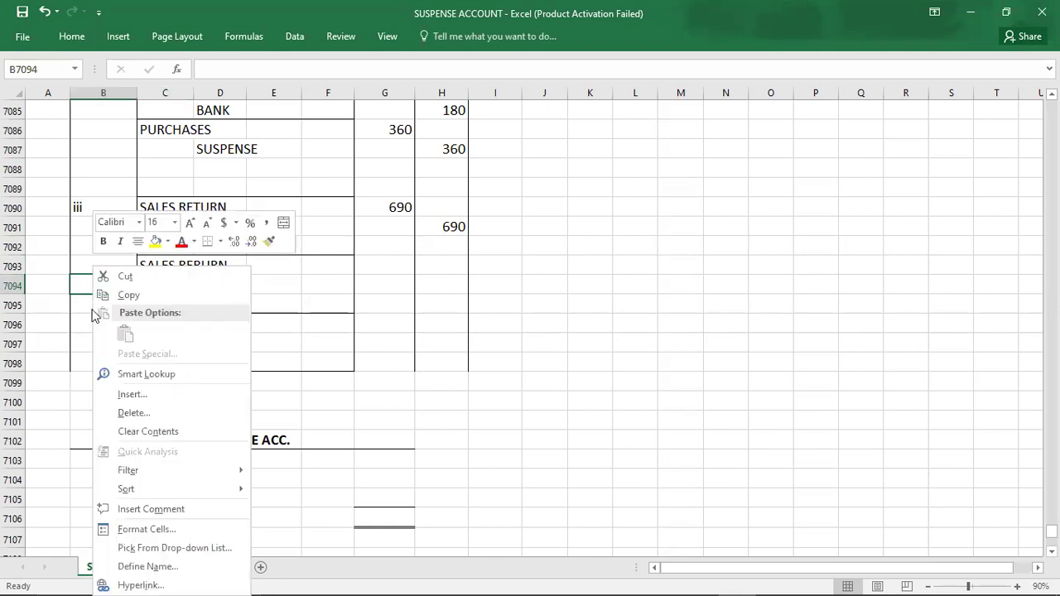
click(122, 401)
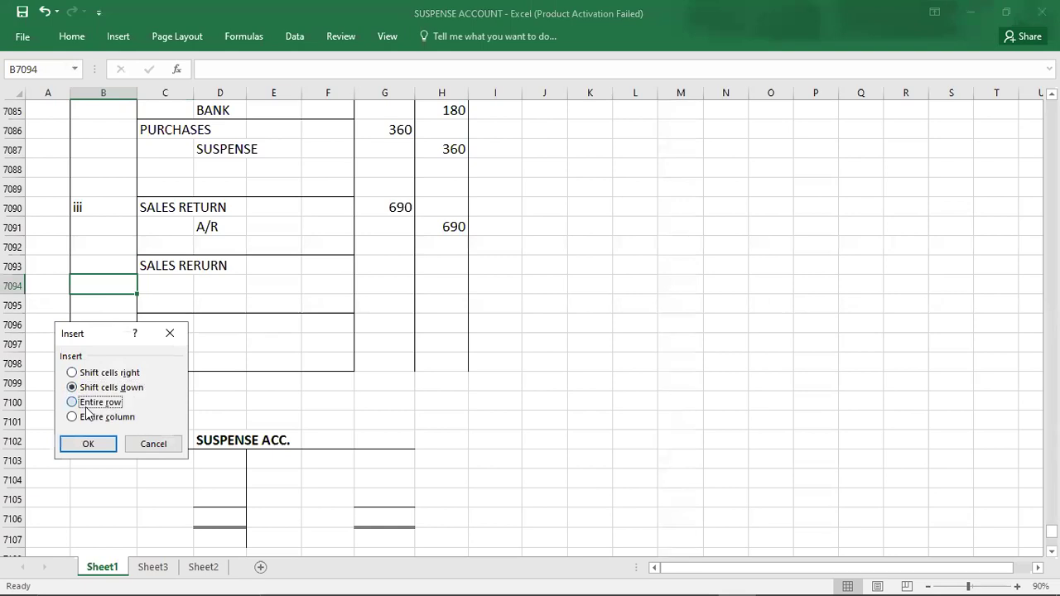
click(87, 445)
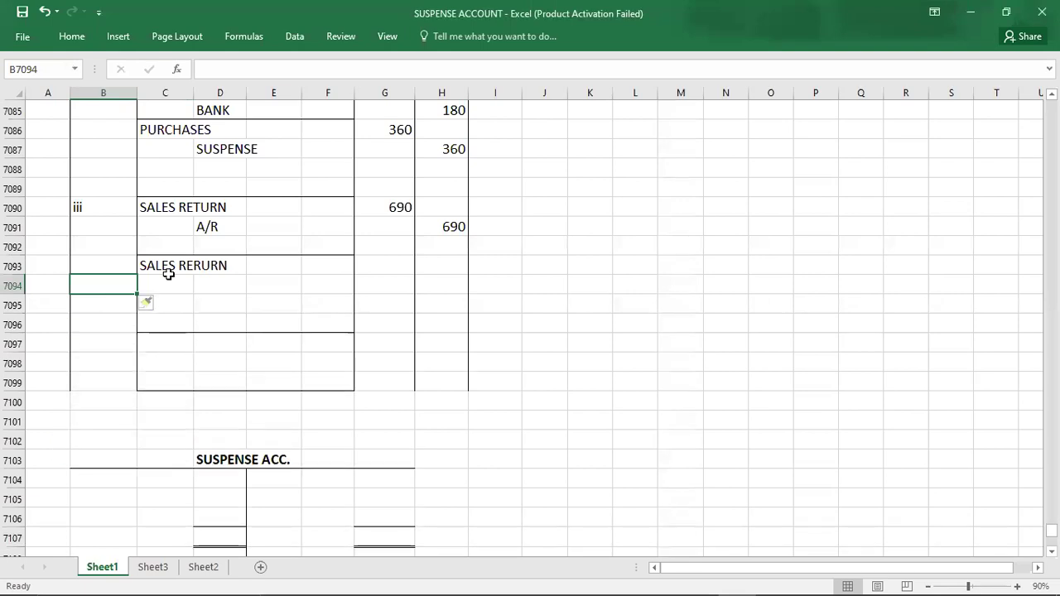
Step: Enter DISCOUNT RECEIVED as the second debit account in C7094 and A/R as the credit account in D7095
click(170, 286)
text(DIS)
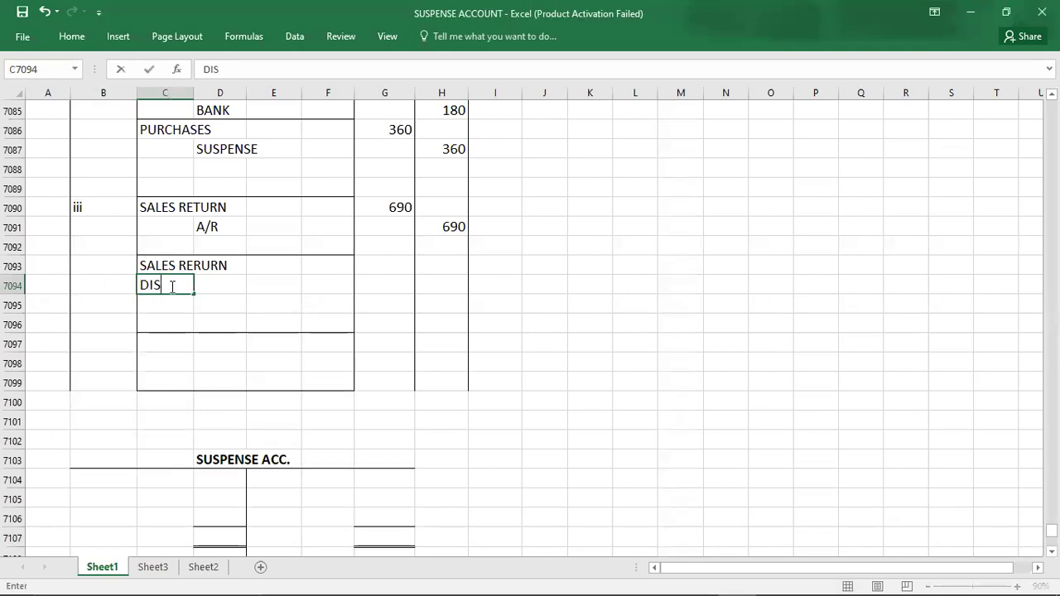
text(COUNT RECEIVED)
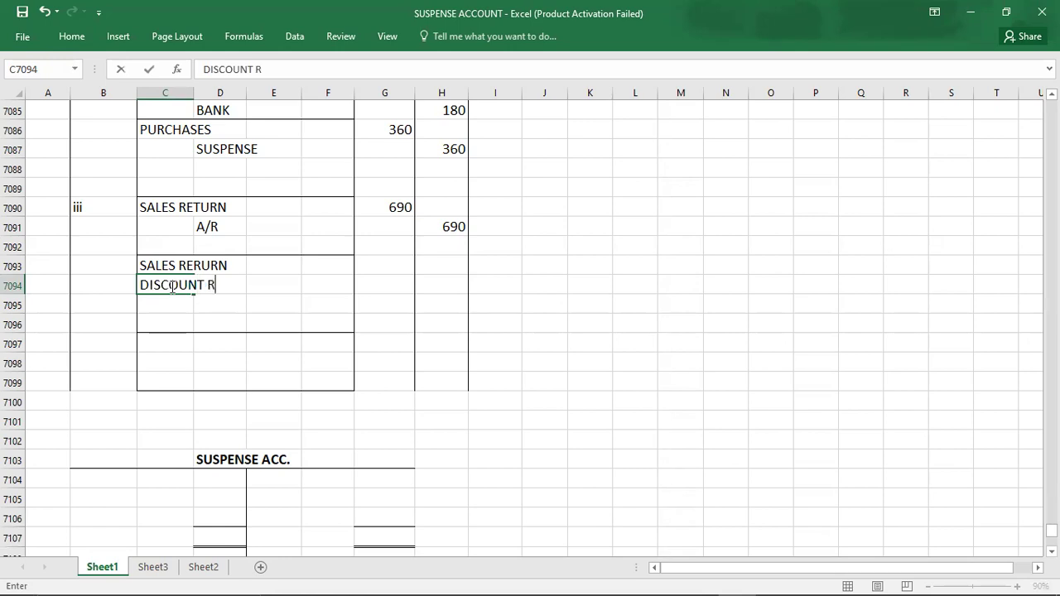
key(Return)
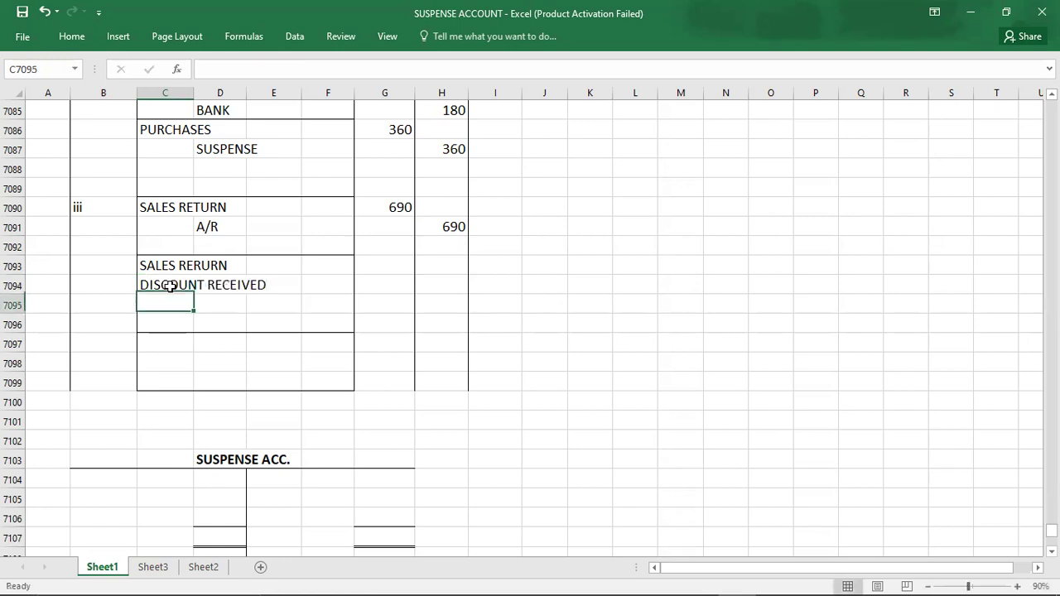
key(Right)
text(A/R)
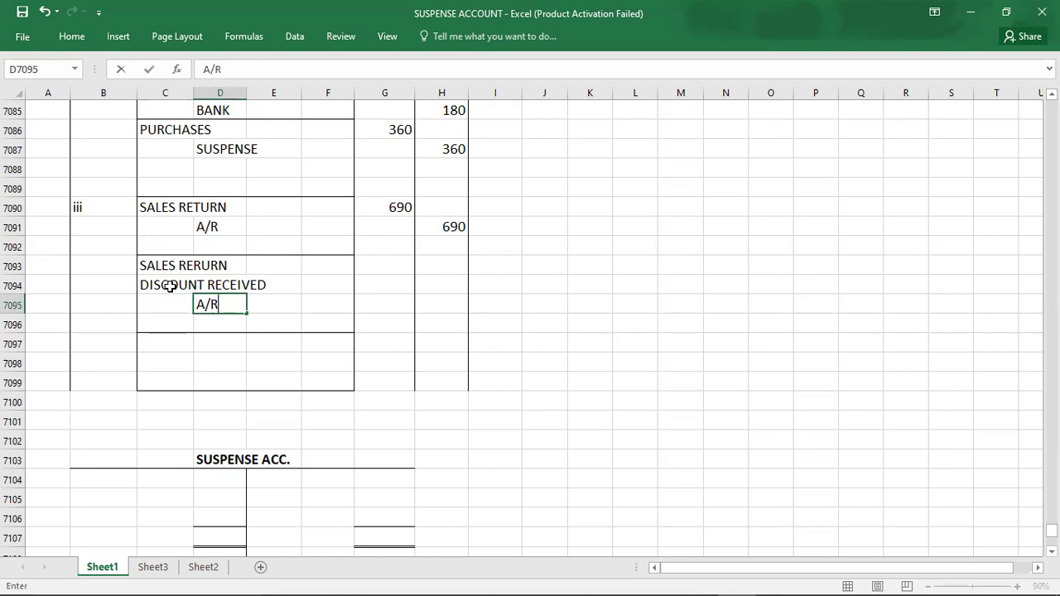
Step: Enter 690 as debit in G7093 and G7094 and 690 as credit for A/R in H7095
key(Up)
key(Right)
key(Right)
key(Right)
key(Up)
text(690)
key(Return)
text(690)
key(Return)
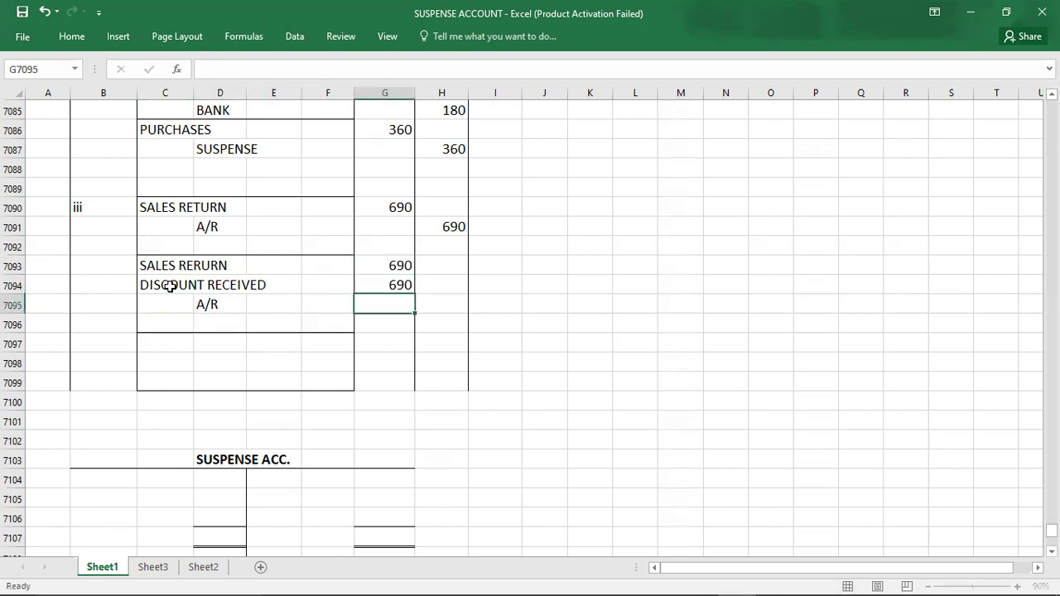
key(Tab)
text(690)
key(Return)
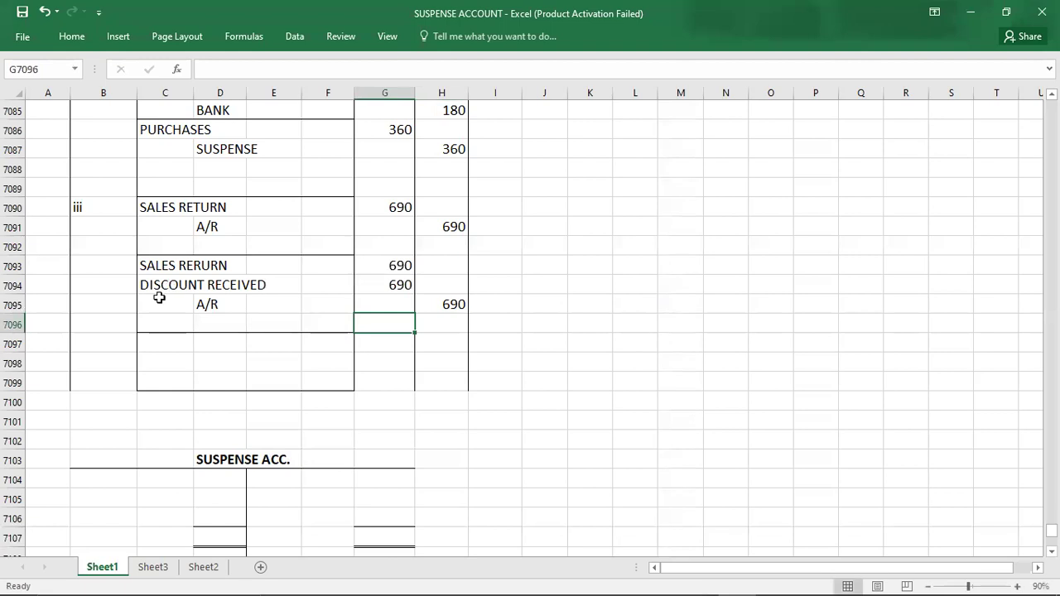
Step: Enter DISCOUNT RECEIVED as the credit account in D7098 with a credit of 690 in H7098
click(61, 300)
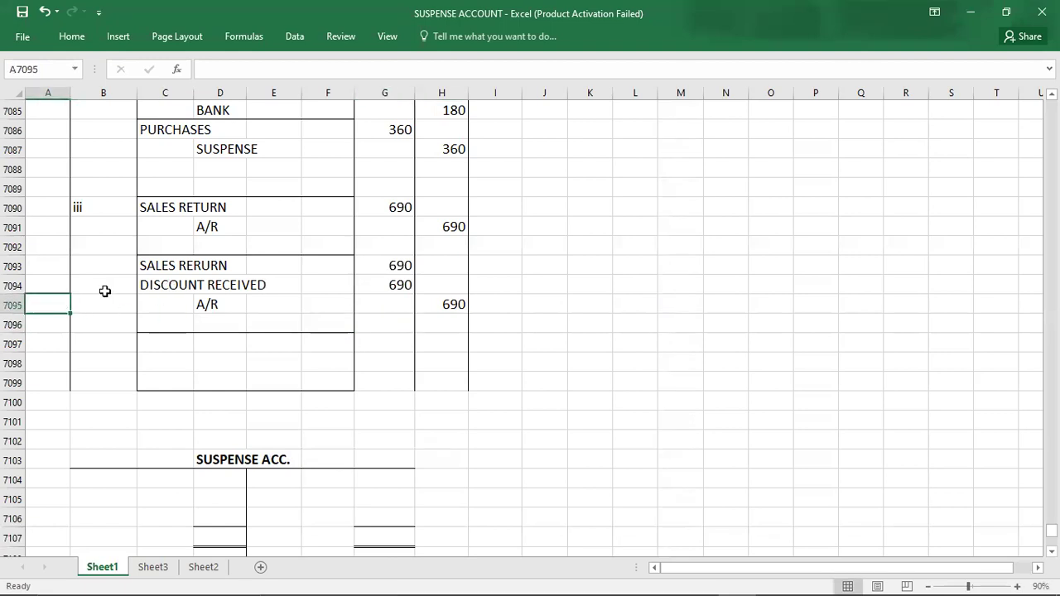
click(141, 286)
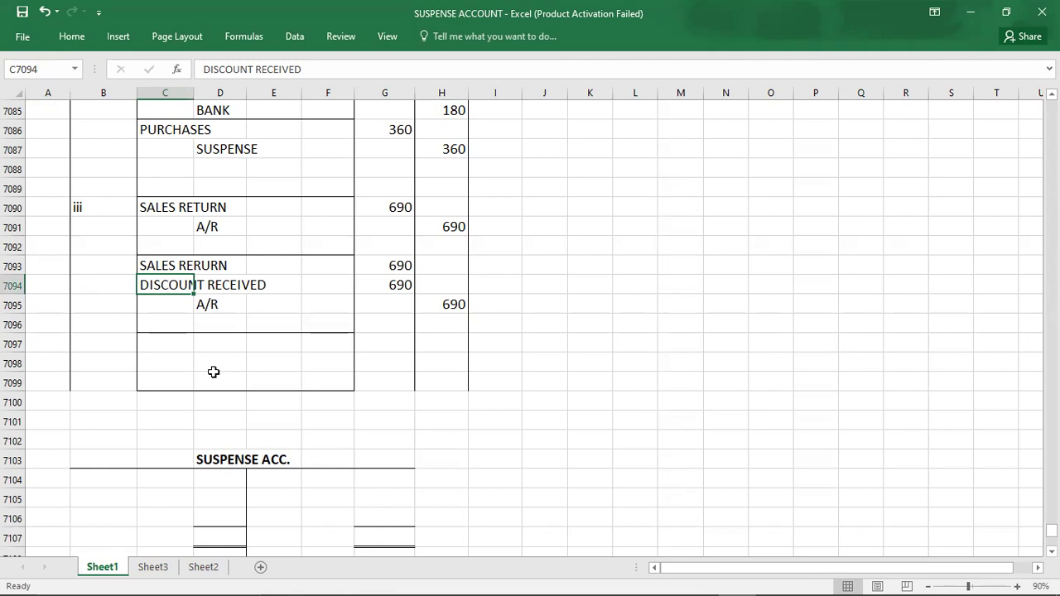
click(214, 374)
click(220, 362)
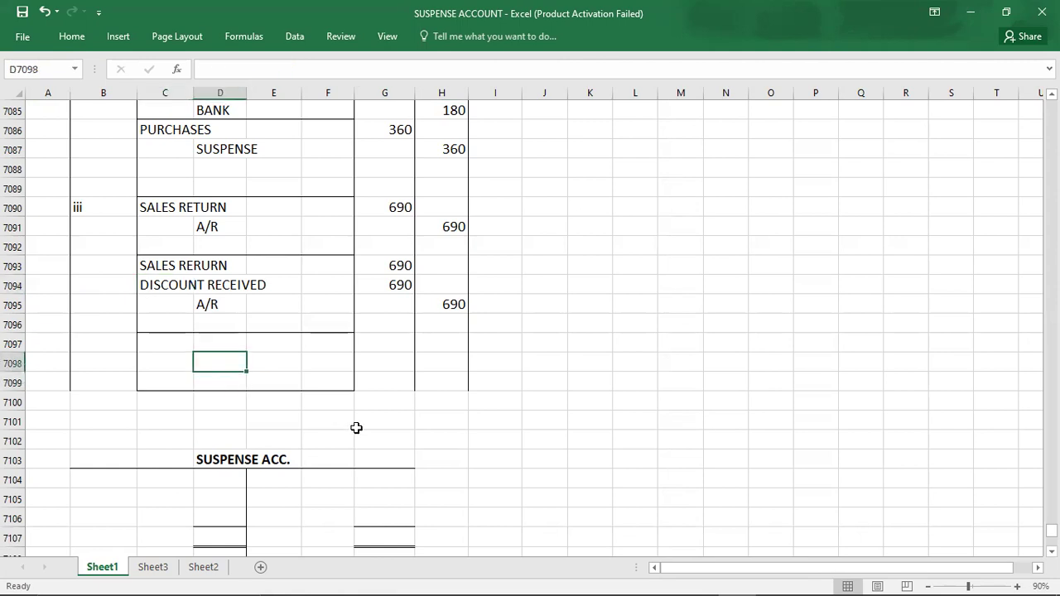
text(DISCOUN)
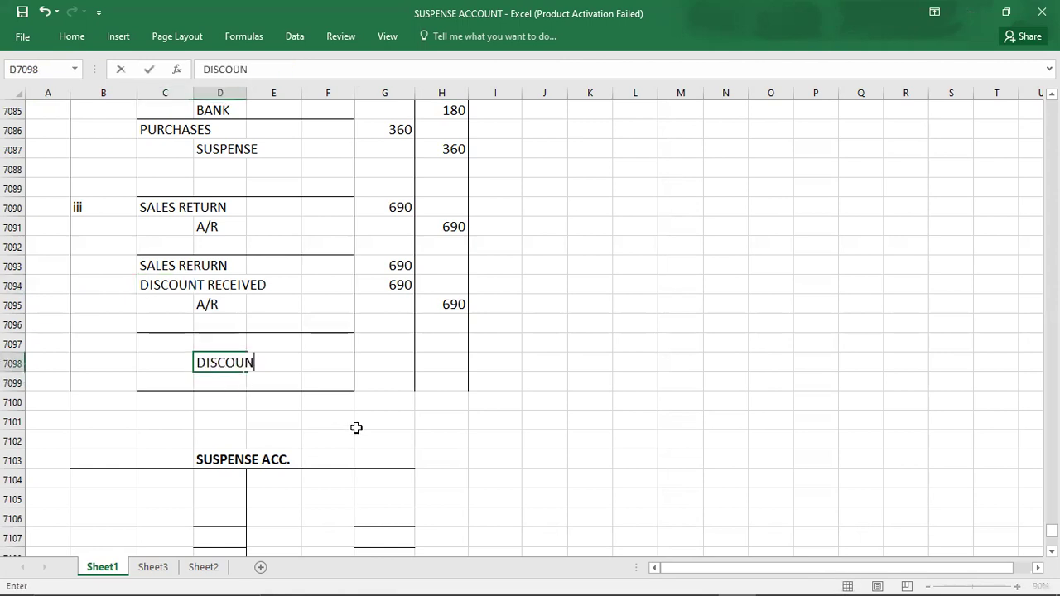
text(T RECEIVE)
text(S)
key(BackSpace)
text(D)
key(Right)
key(Right)
key(Right)
key(Right)
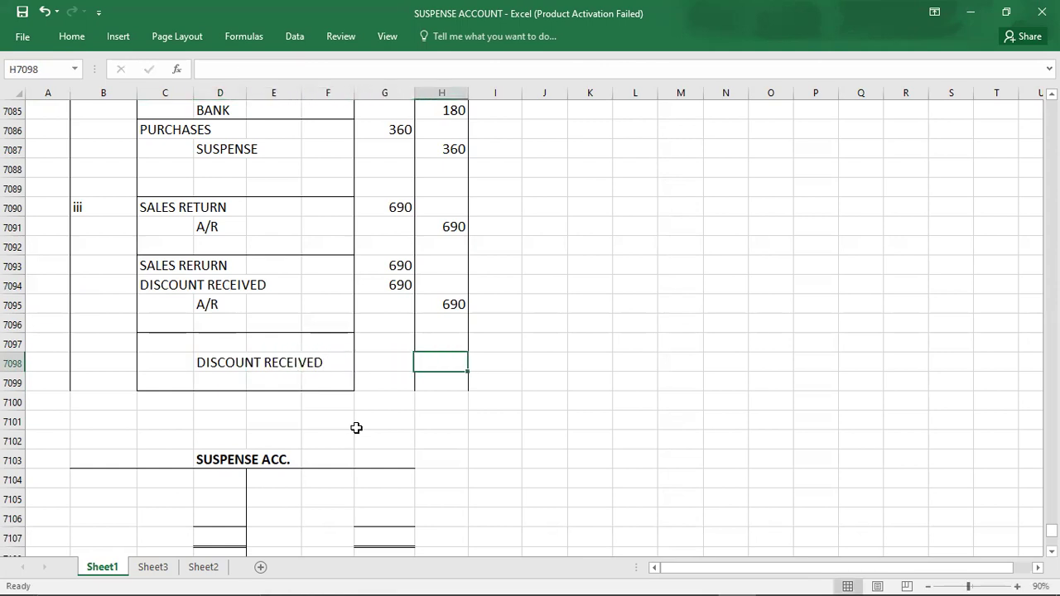
text(690)
Step: Enter SUSPENSE as the debit account in C7097 with a debit of 690 in G7097
key(Left)
key(Left)
key(Left)
key(Left)
key(Left)
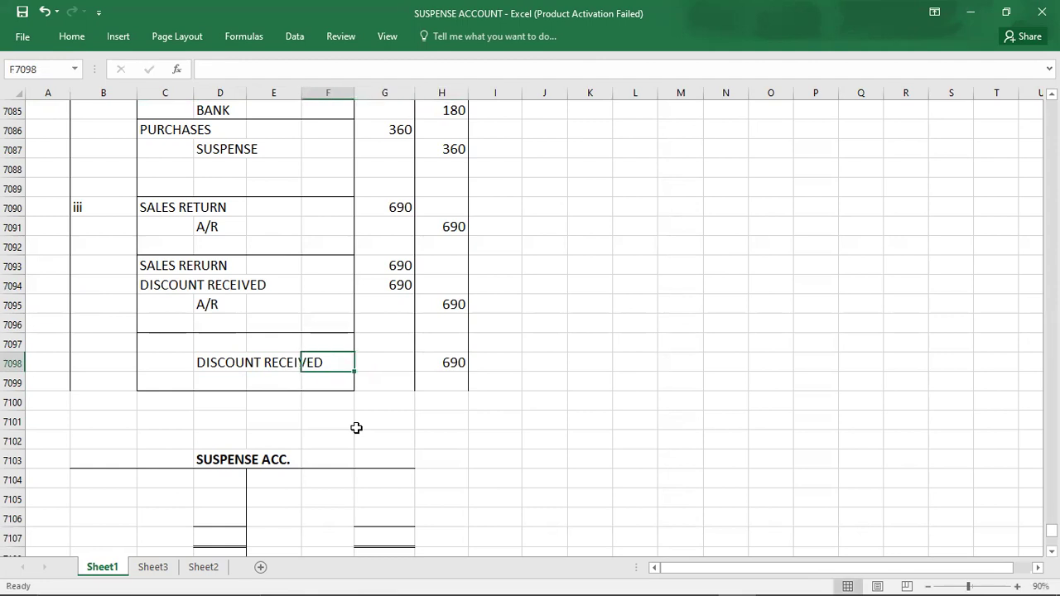
key(Up)
text(SUSPENSE)
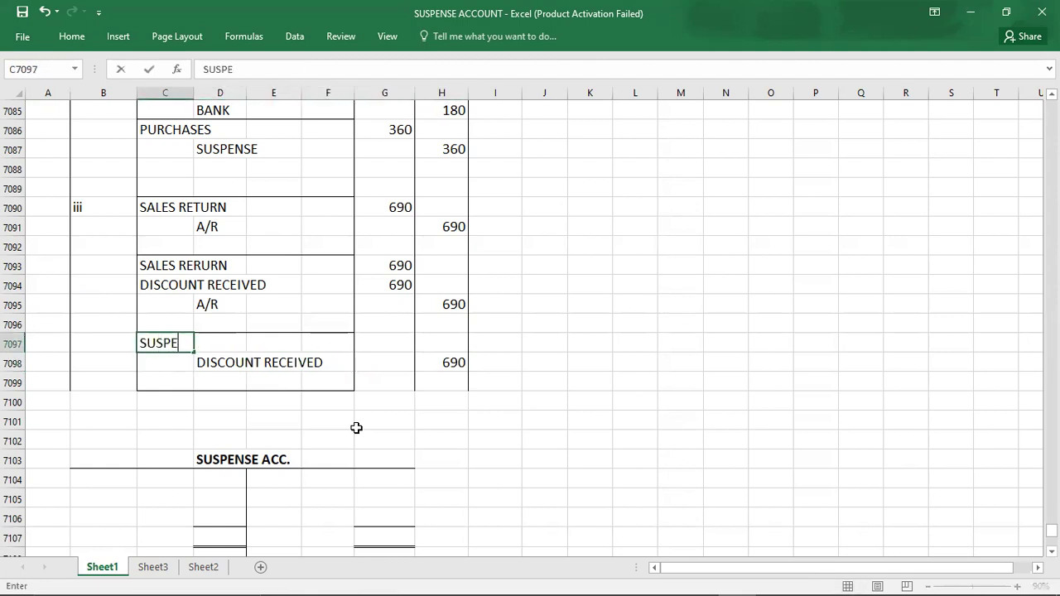
key(Right)
key(Right)
key(Right)
key(Right)
text(690)
key(ctrl+Return)
Step: Delete the SUSPENSE and DISCOUNT RECEIVED accounts and their amounts from rows 7097 and 7098
key(Down)
key(Left)
key(Left)
key(Left)
key(Left)
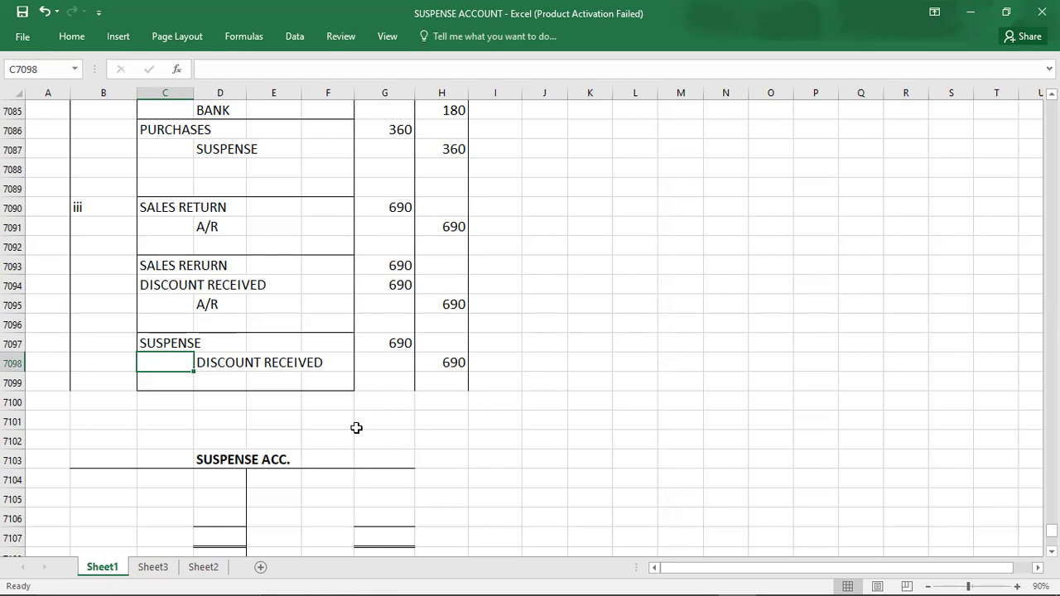
key(Up)
key(Right)
key(Right)
key(Right)
key(Right)
key(Delete)
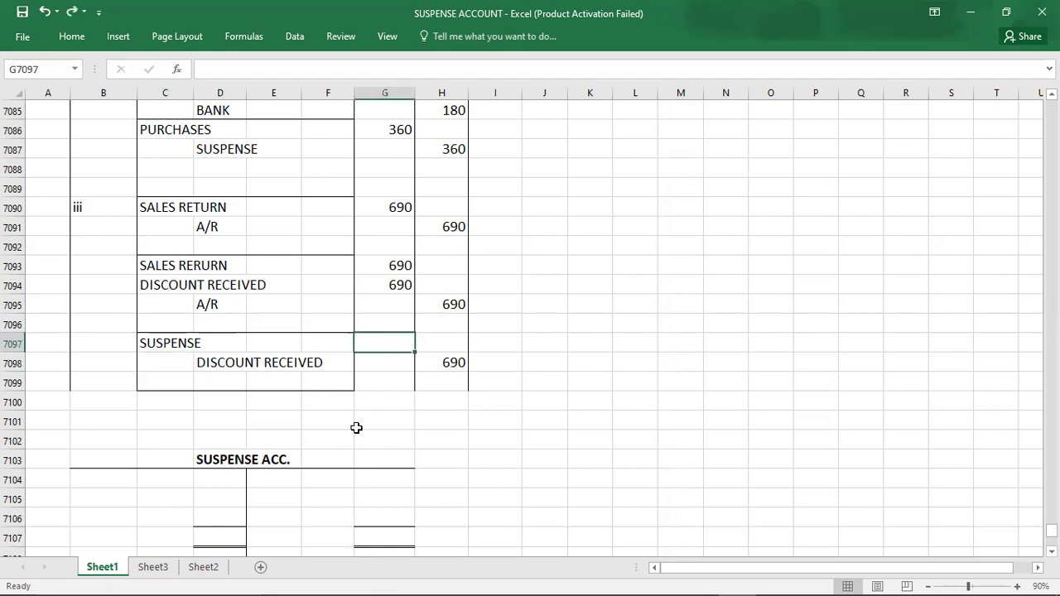
key(Left)
key(Left)
key(Left)
key(Left)
key(Delete)
key(Down)
key(Right)
key(Right)
key(Right)
key(Right)
key(Right)
key(Delete)
key(Left)
key(Left)
key(Left)
key(Left)
key(Delete)
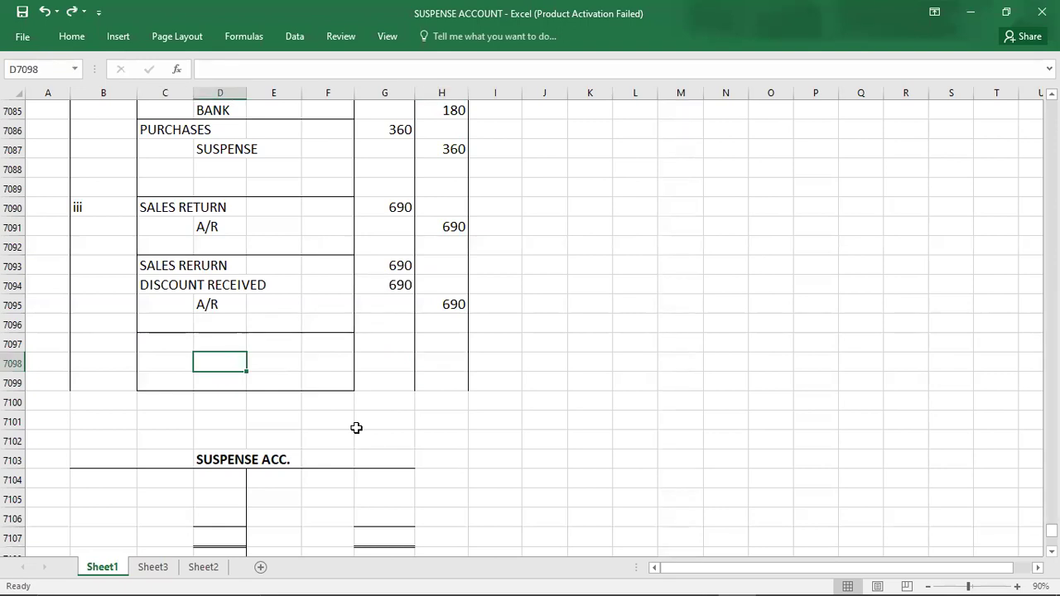
Step: Examine the DISCOUNT RECEIVED debit of the wrongly recorded entry for error (iii) in row 7094
key(Up)
key(Up)
key(Up)
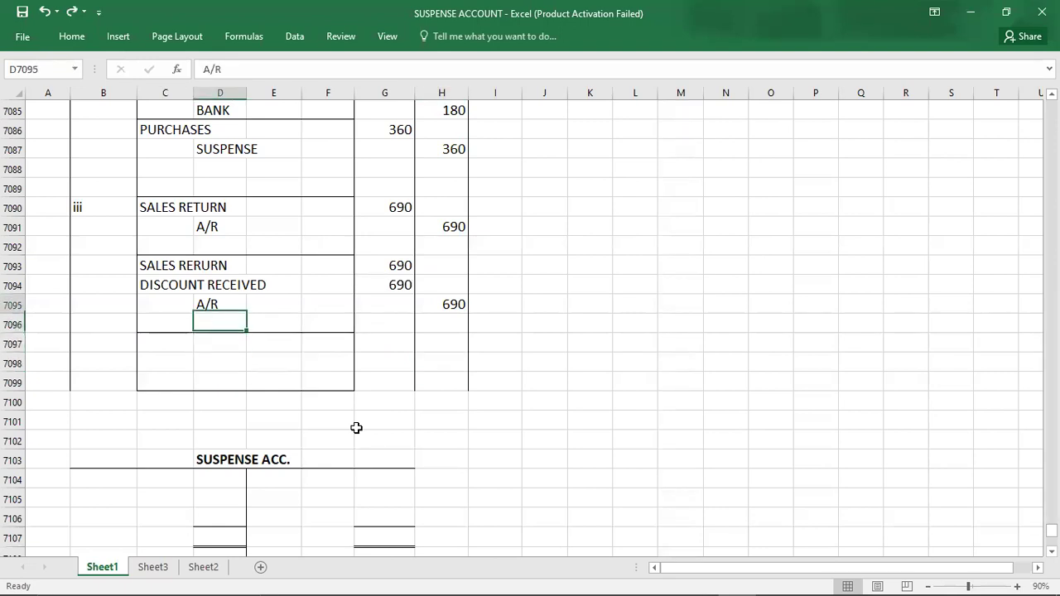
key(Up)
key(Left)
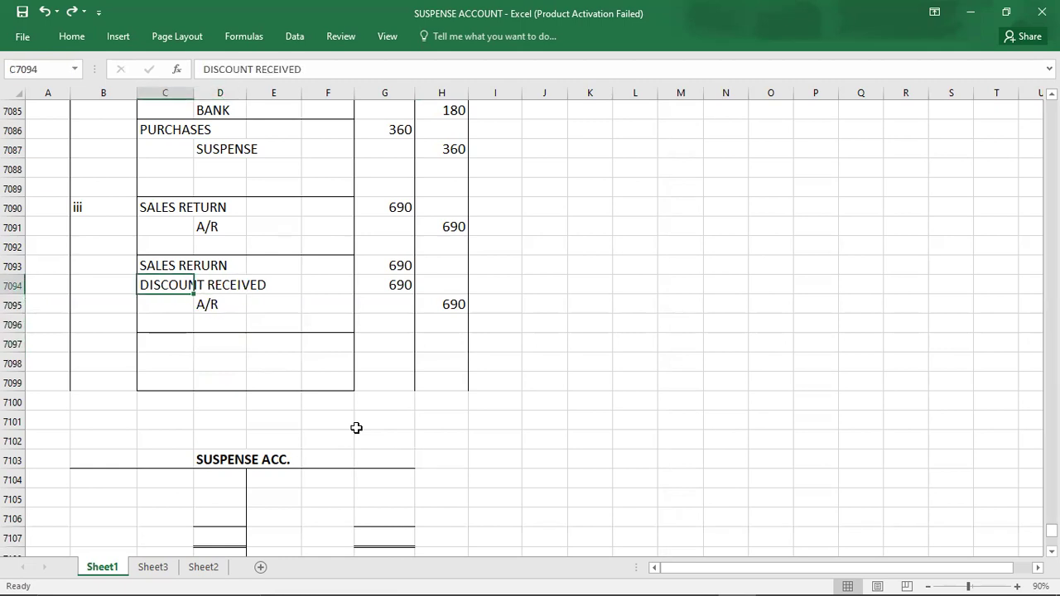
key(Down)
key(Down)
key(Down)
key(Right)
key(Down)
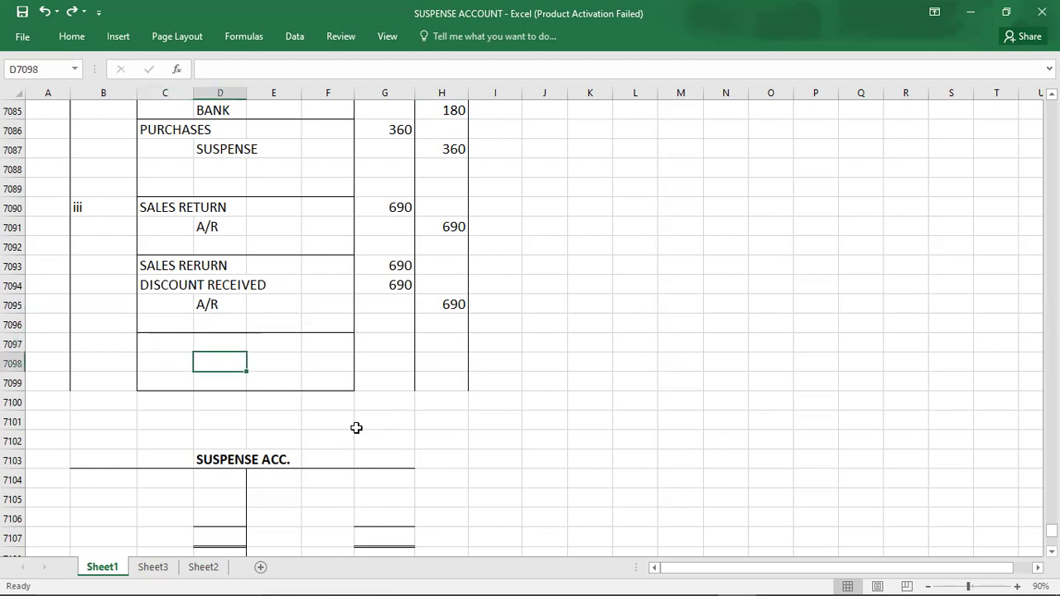
Step: Enter DISCOUNT RECEIVED as the credit account in D7098 with a credit of 690 in H7098
text(DISCOUNT)
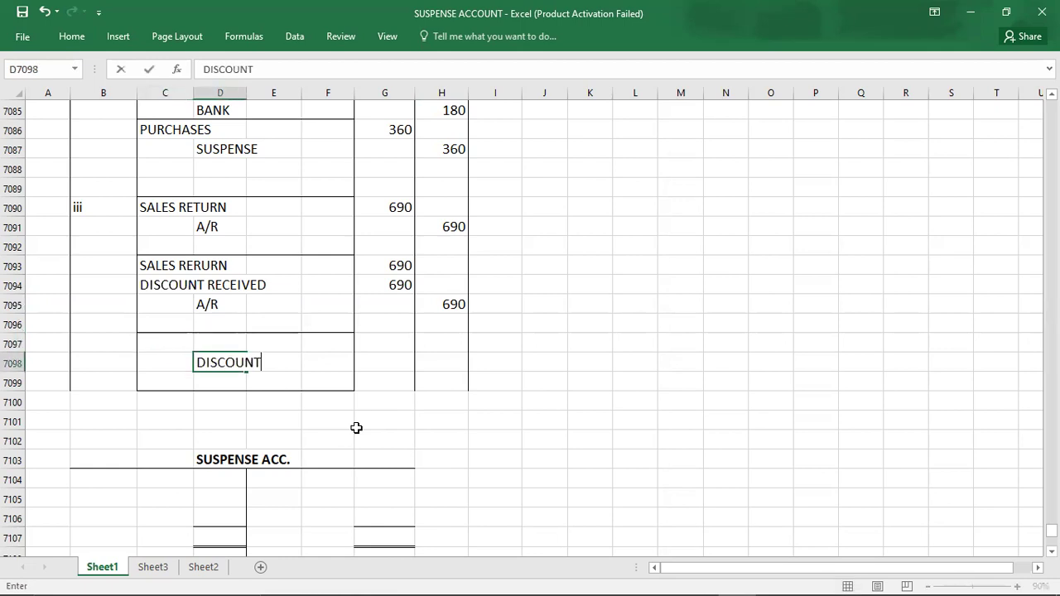
text( RECEIVED)
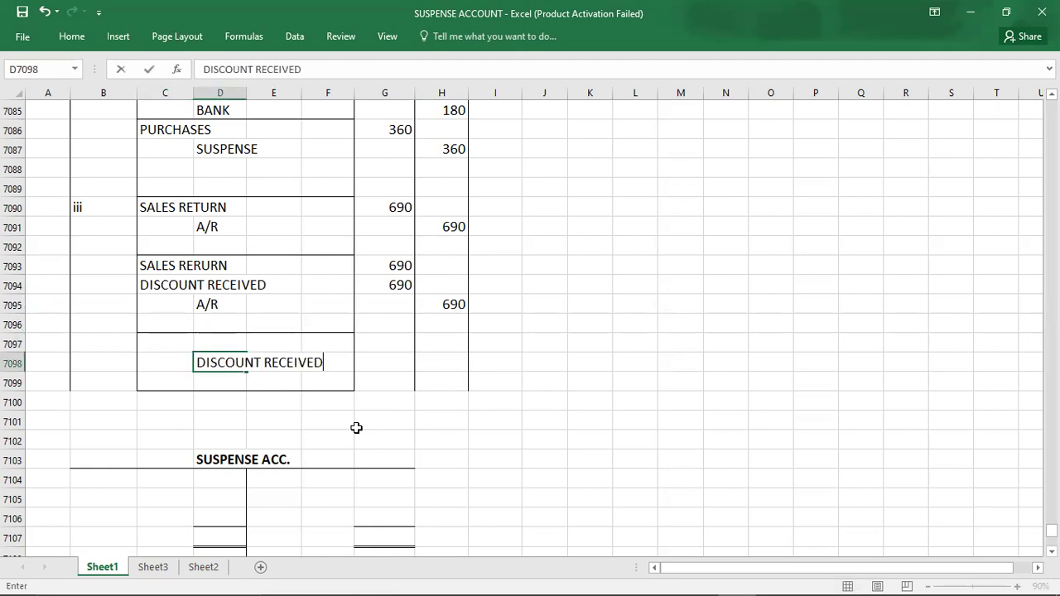
key(Right)
key(Right)
key(Right)
key(Right)
text(690)
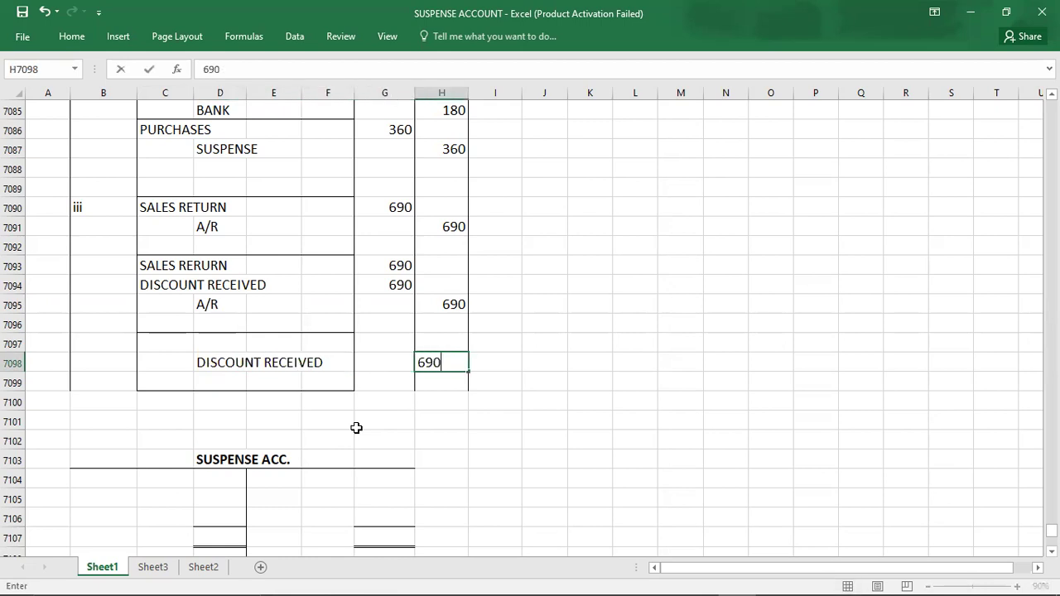
Step: Enter SUSPENSE as the debit account in C7097 with a debit of 690 in G7097
key(Up)
key(Left)
key(Left)
key(Left)
key(Left)
key(Left)
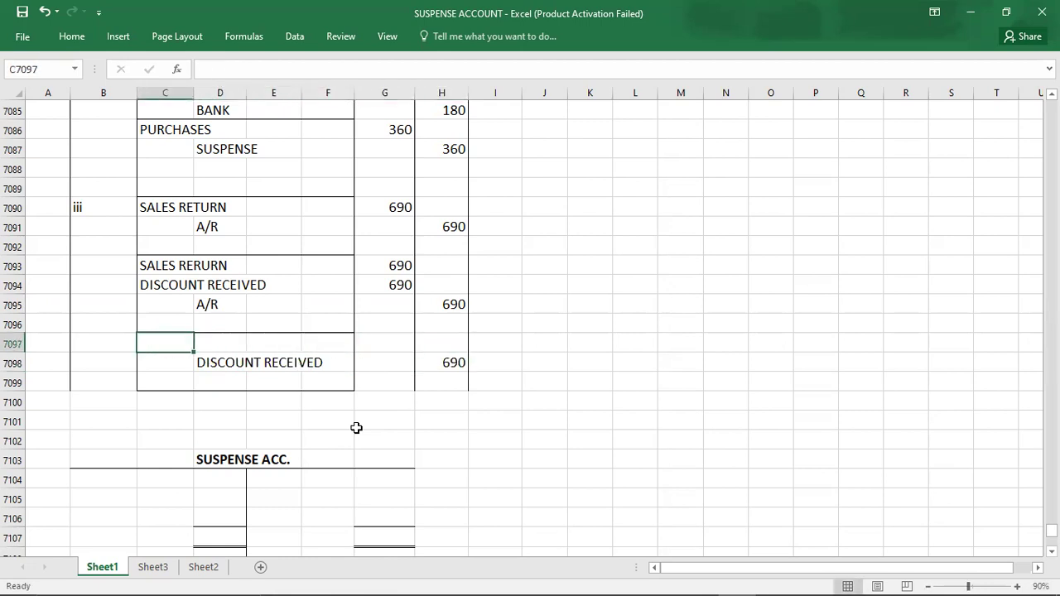
text(SUSPENSE)
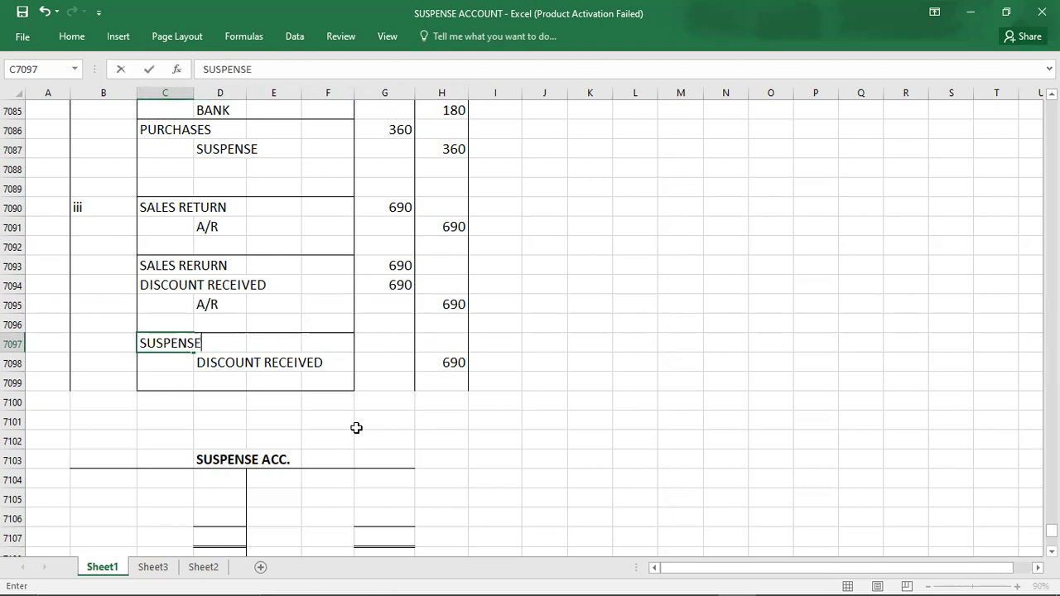
key(Right)
key(Right)
key(Right)
key(Right)
text(690)
key(Return)
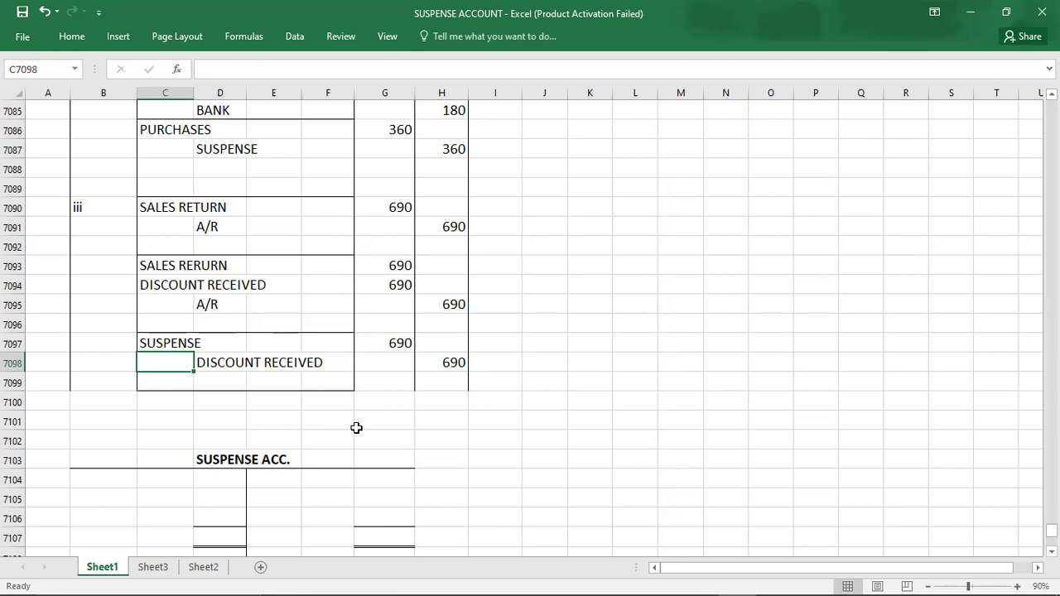
Step: Highlight the wrongly recorded entry in C7093:H7095 to compare its debits with its credit
key(Up)
key(Up)
key(Up)
key(Up)
key(Up)
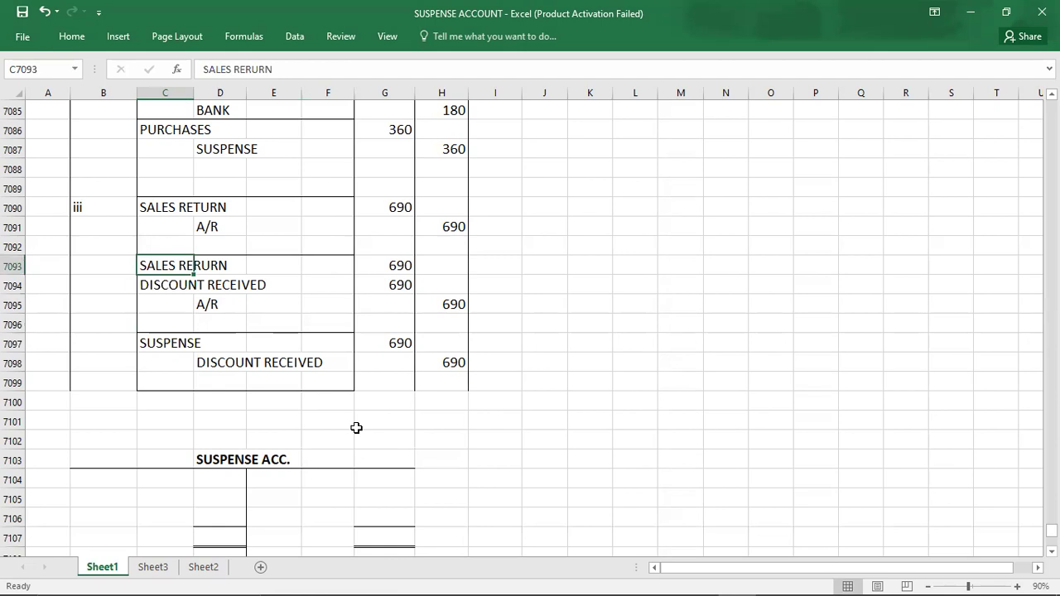
key(shift+Right)
key(shift+Right)
key(shift+Right)
key(shift+Right)
key(shift+Right)
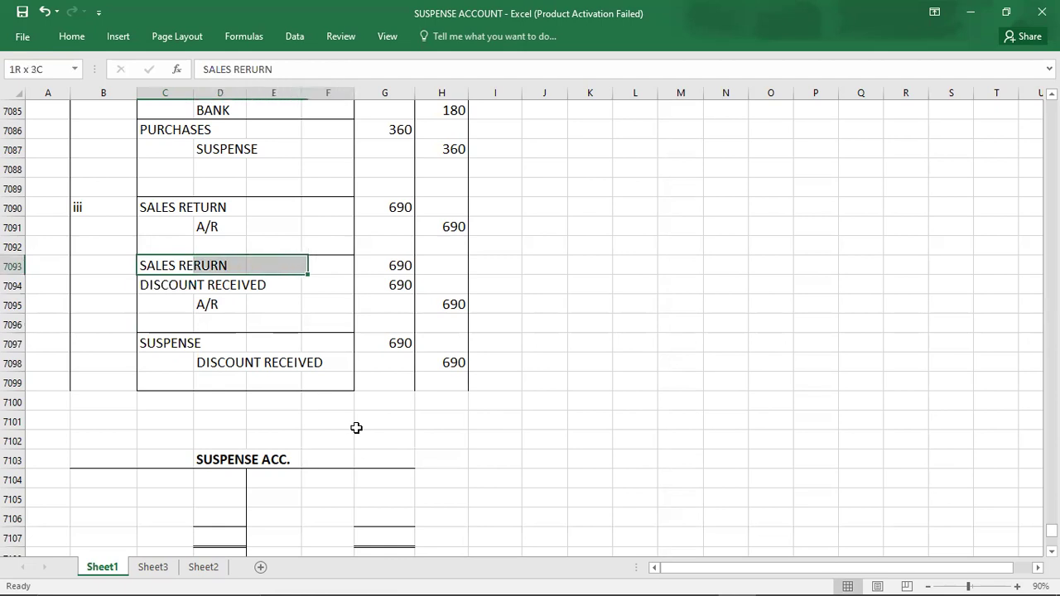
key(shift+Down)
key(shift+Down)
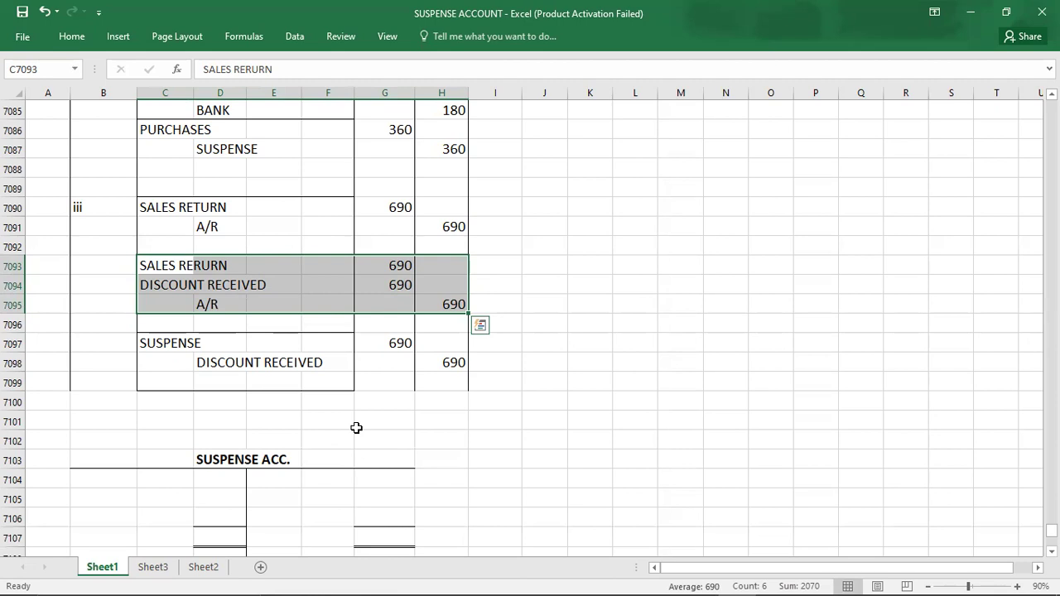
Step: Add SUSPENSE as a second credit account in D7096 with a credit of 690 in H7096
click(446, 323)
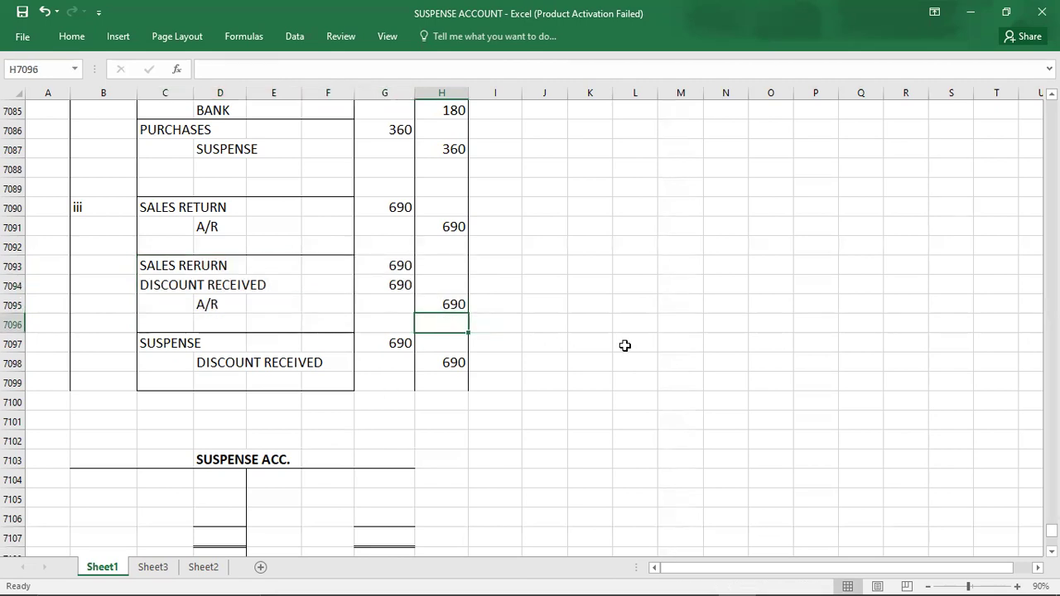
text(690)
key(Left)
key(Left)
key(Left)
key(Left)
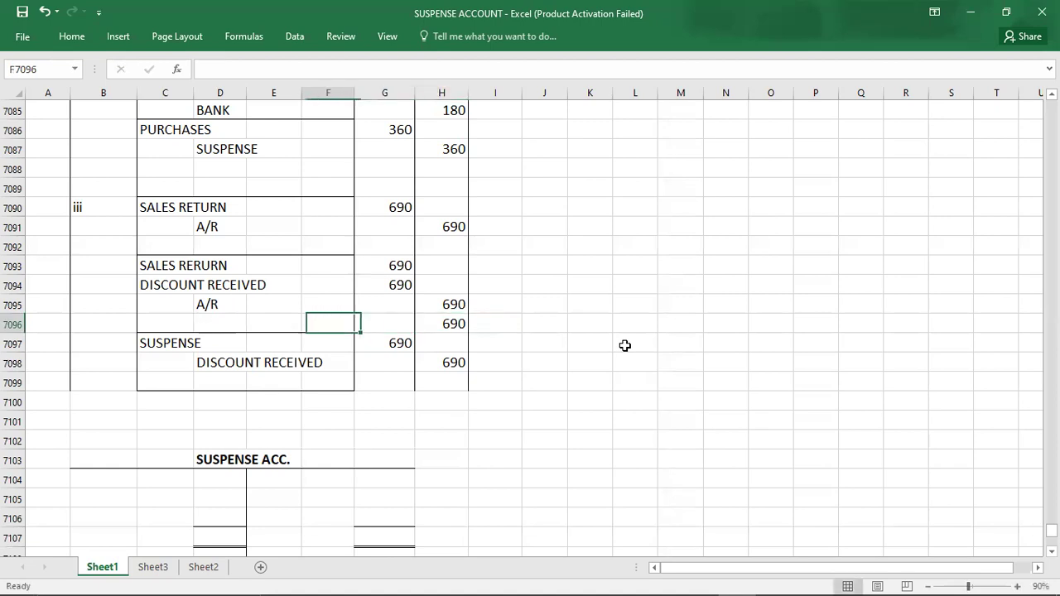
text(SUSPENSE)
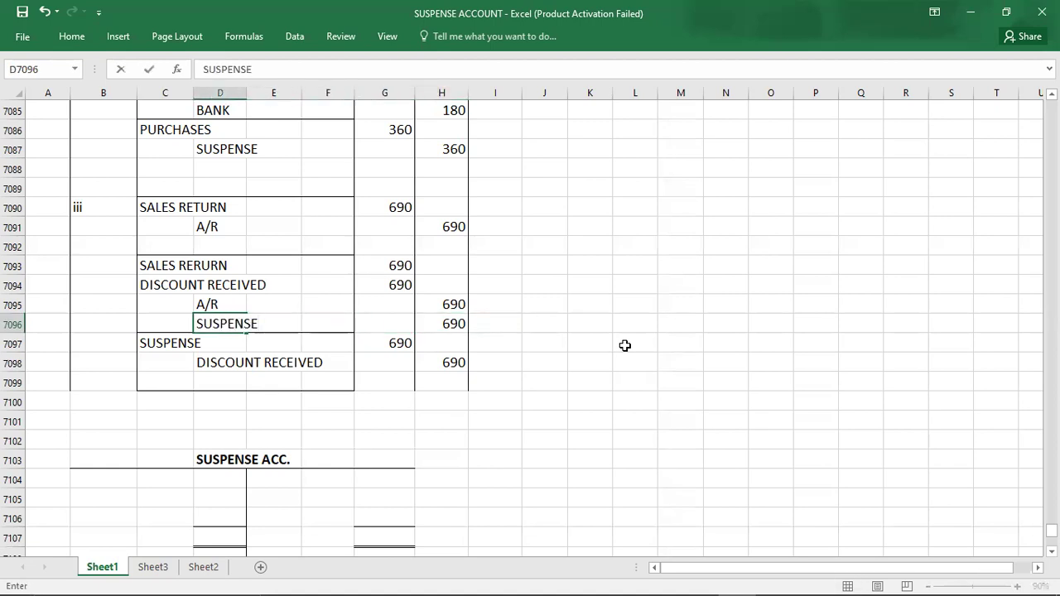
key(Return)
key(Left)
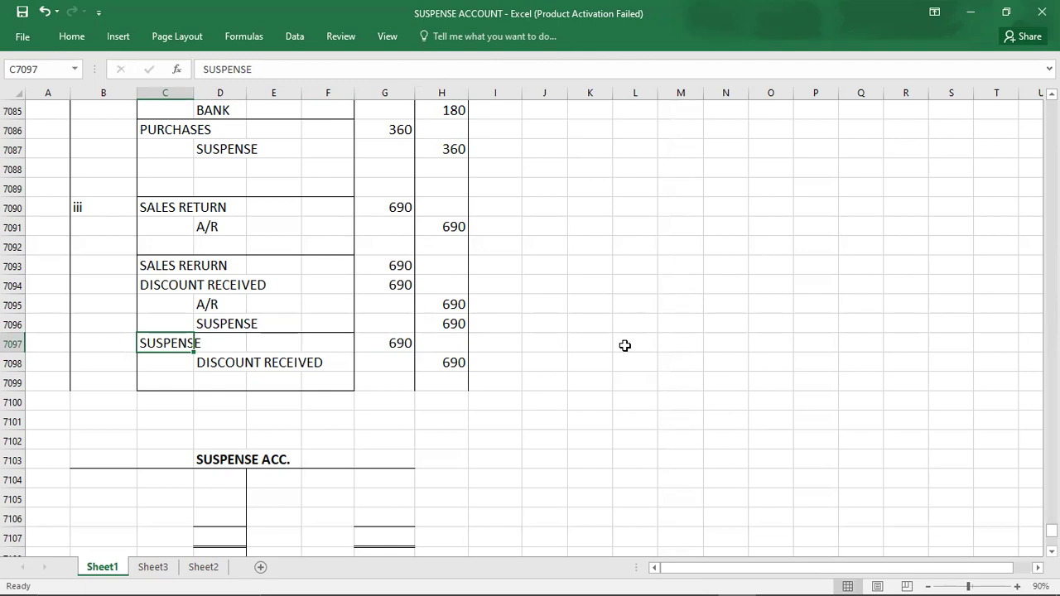
click(234, 323)
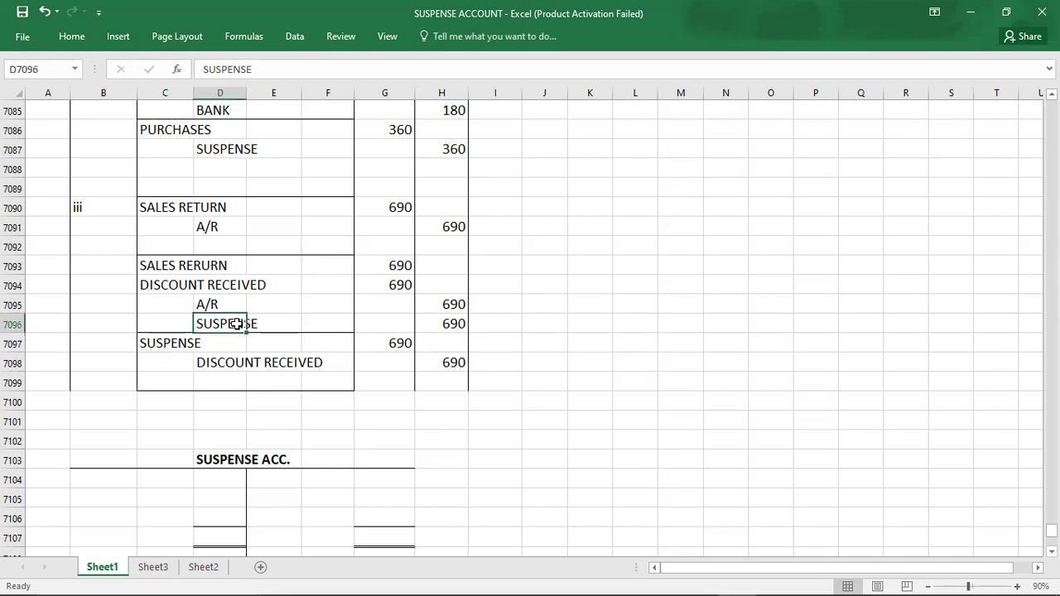
click(159, 346)
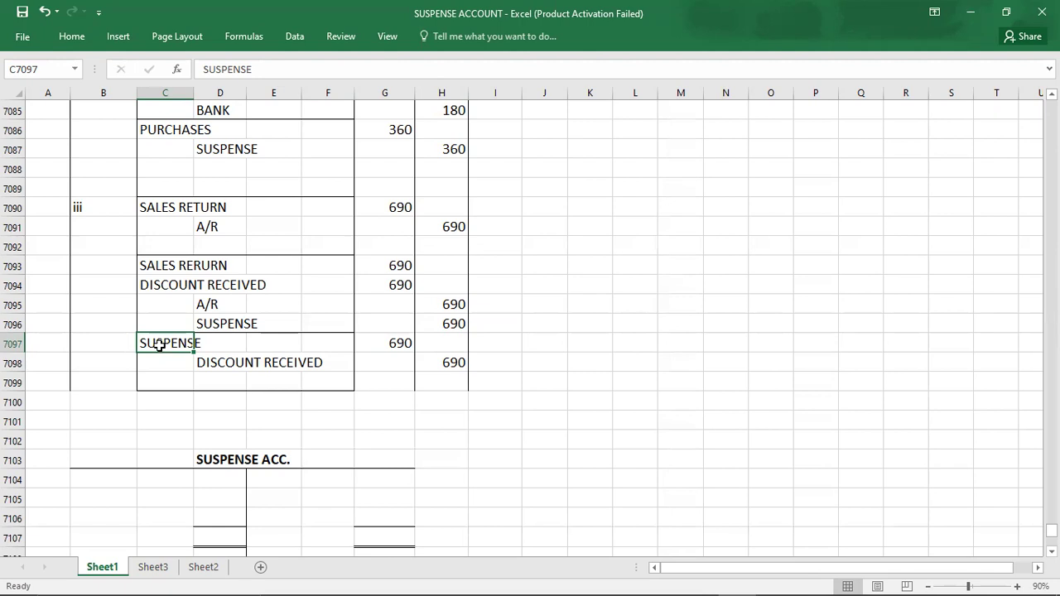
Step: Examine the blank suspense account and trial balance layouts, and check the suspense balance in the question document
click(123, 414)
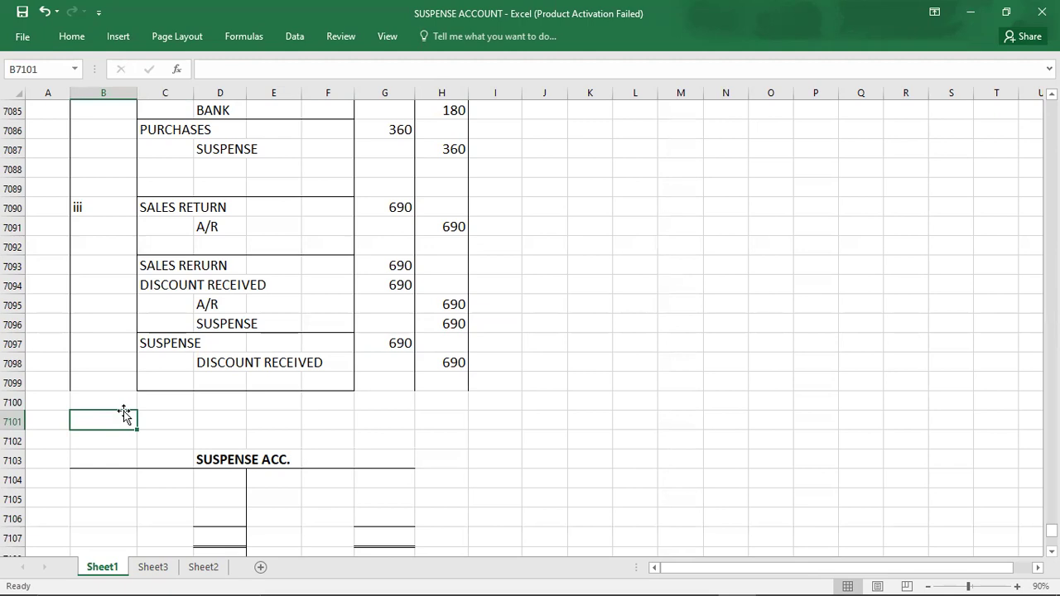
key(Down)
key(Down)
key(Down)
key(Down)
key(Down)
key(Down)
key(Down)
key(Down)
key(Down)
key(Down)
key(Down)
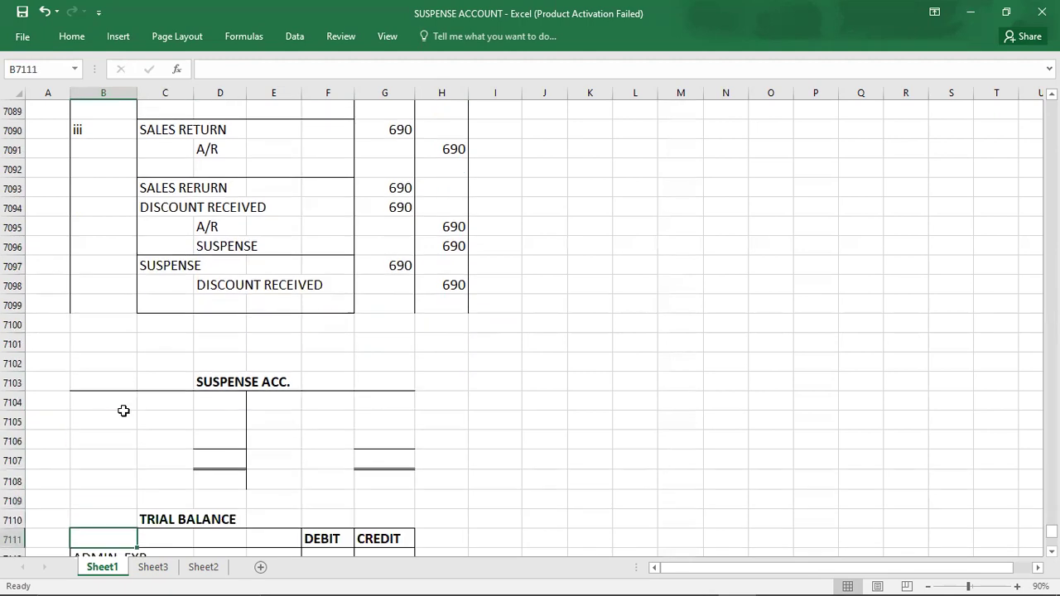
key(Down)
key(Down)
key(Down)
key(Down)
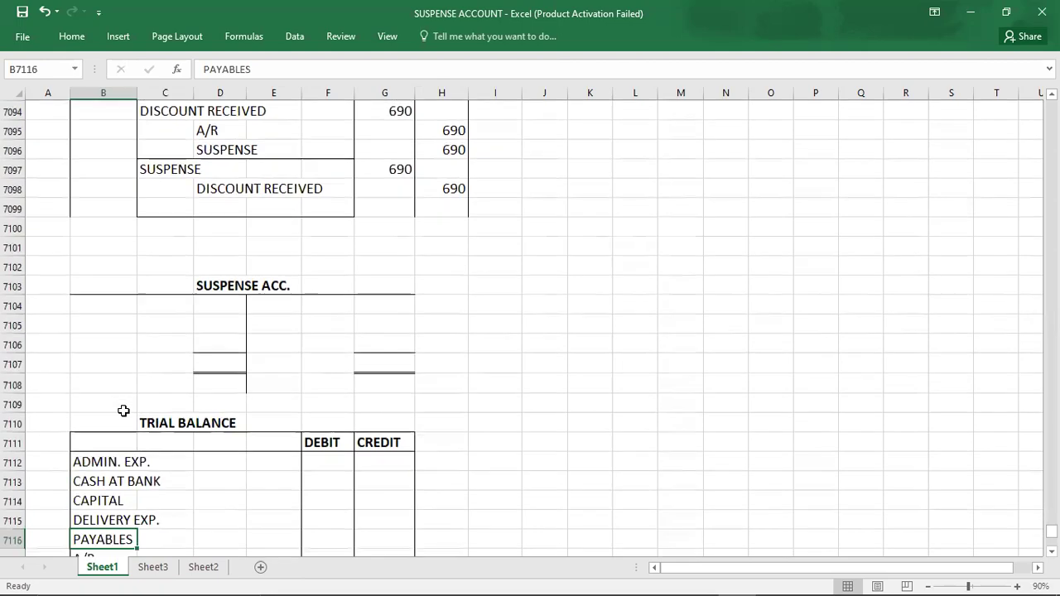
key(alt+Tab)
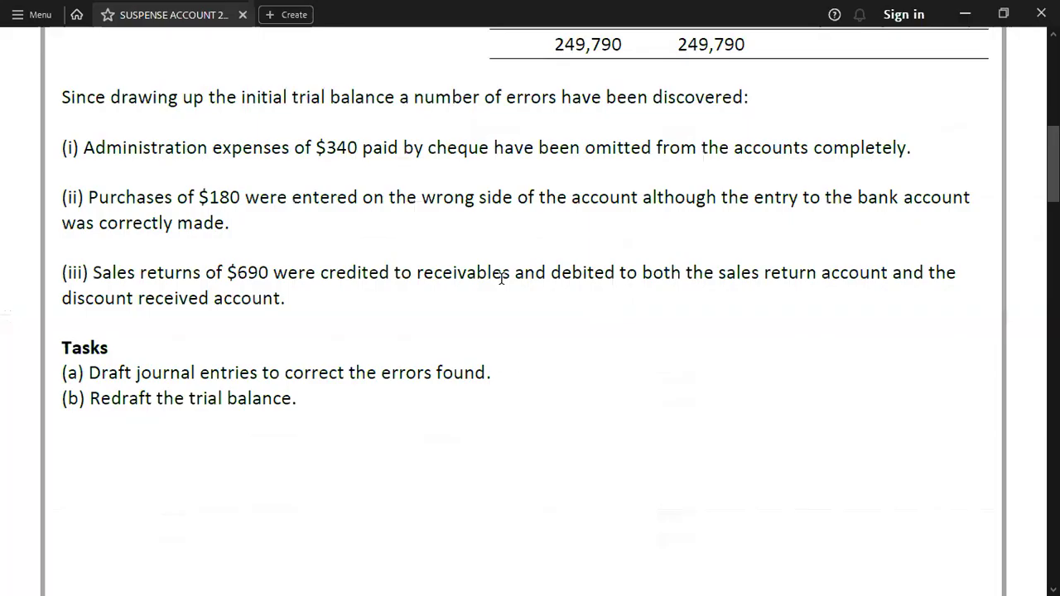
scroll(584, 262, up, 1)
scroll(585, 262, up, 3)
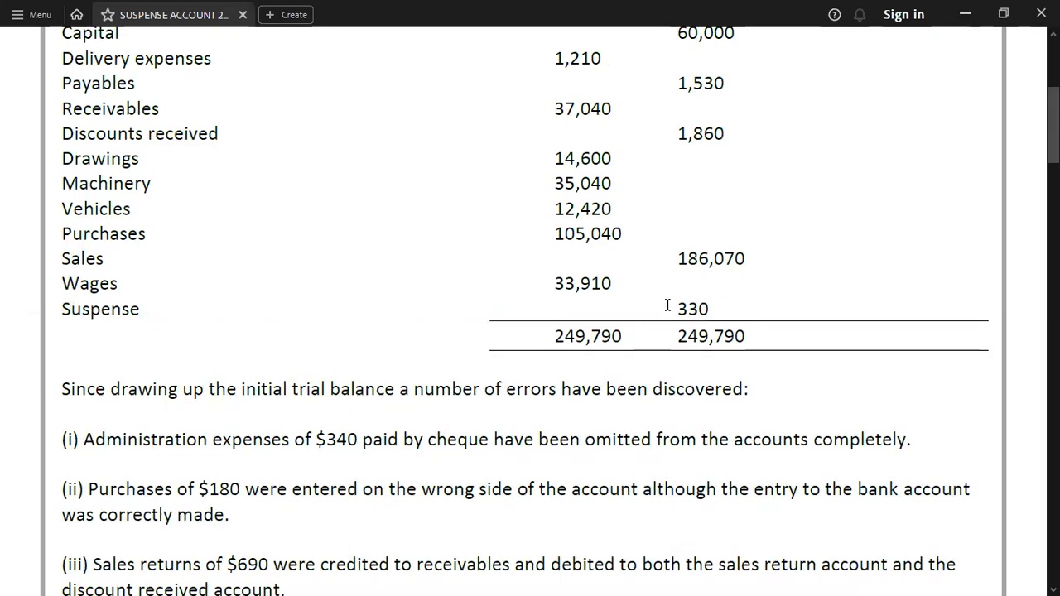
key(alt+Tab)
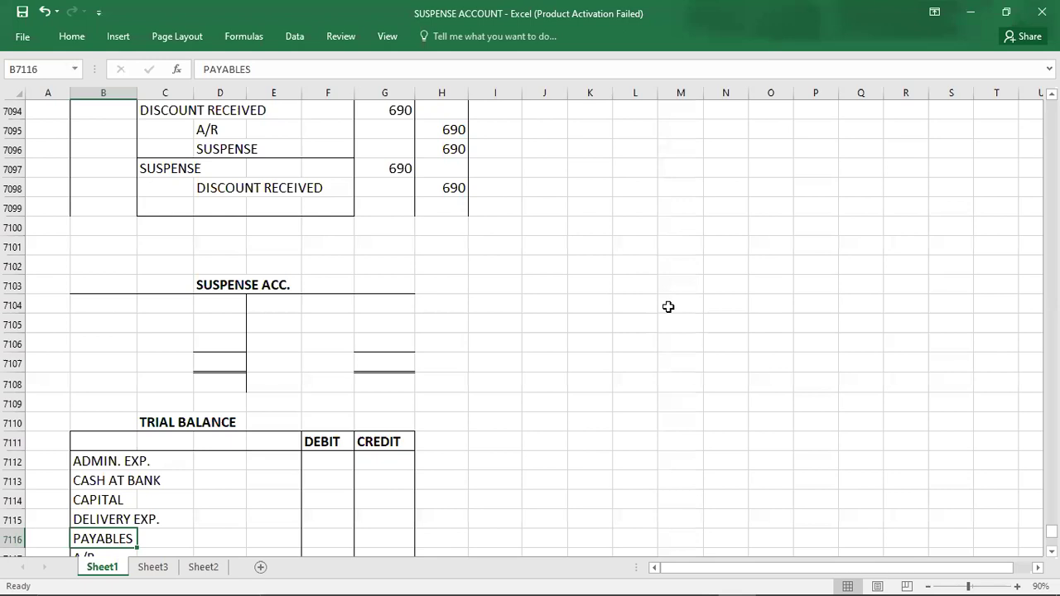
Step: Enter the opening balance on the credit side of the suspense account: BAL. in F7104 and 330 in G7104
click(342, 302)
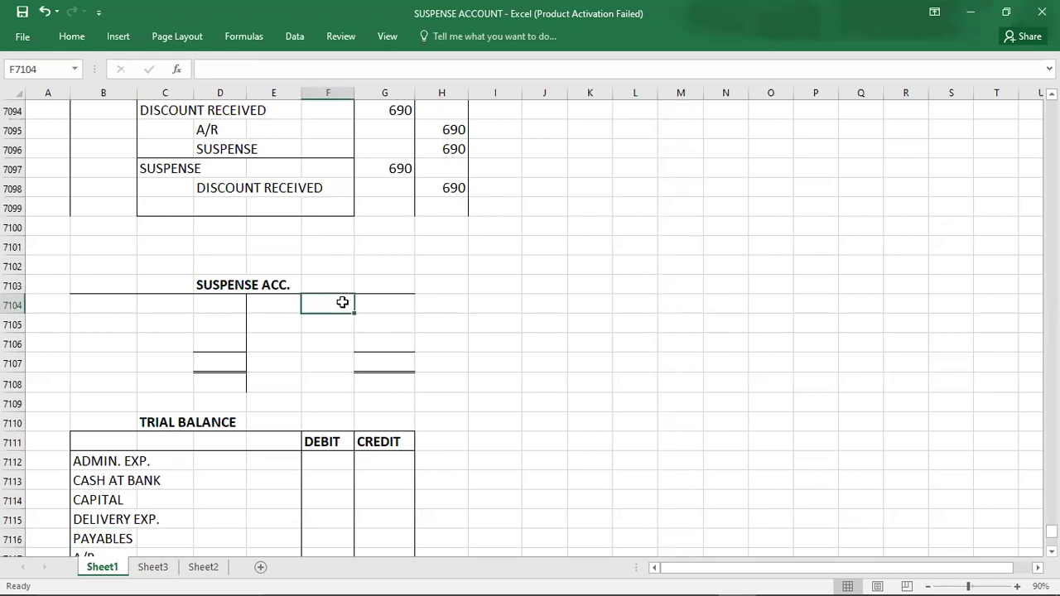
text(BAL.)
key(Tab)
text(330)
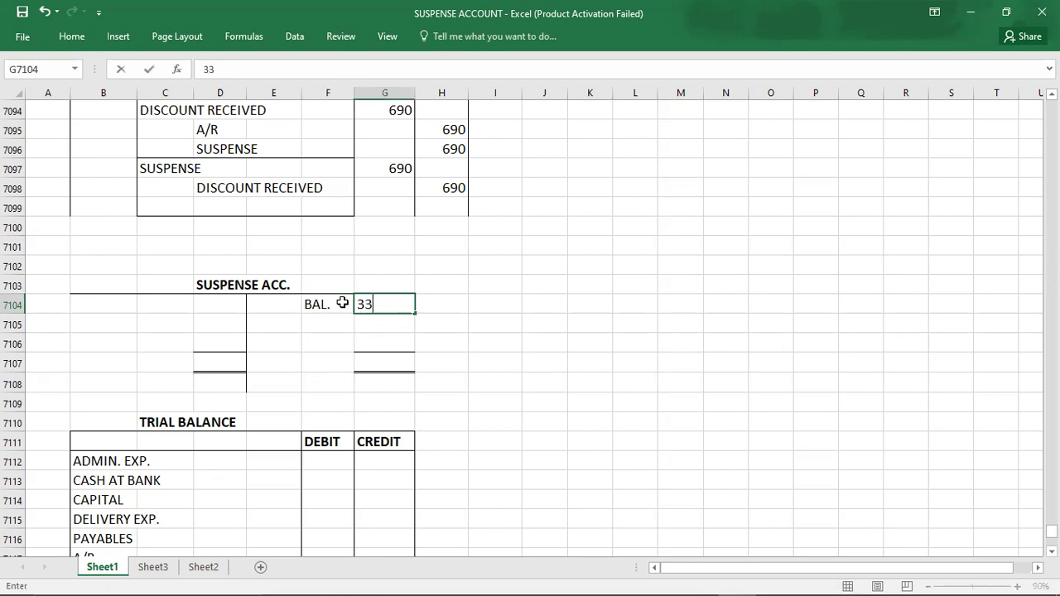
key(Return)
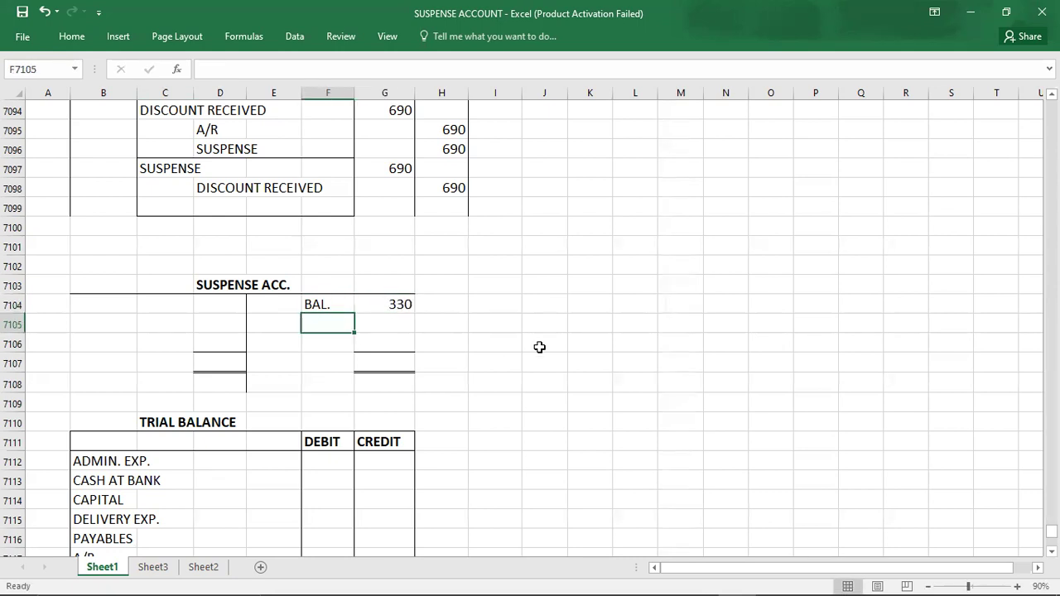
Step: Review the journal entries from error (iii) back to error (i) for postings to the suspense account
key(Up)
key(Up)
key(Up)
key(Up)
key(Up)
key(Up)
key(Up)
key(Up)
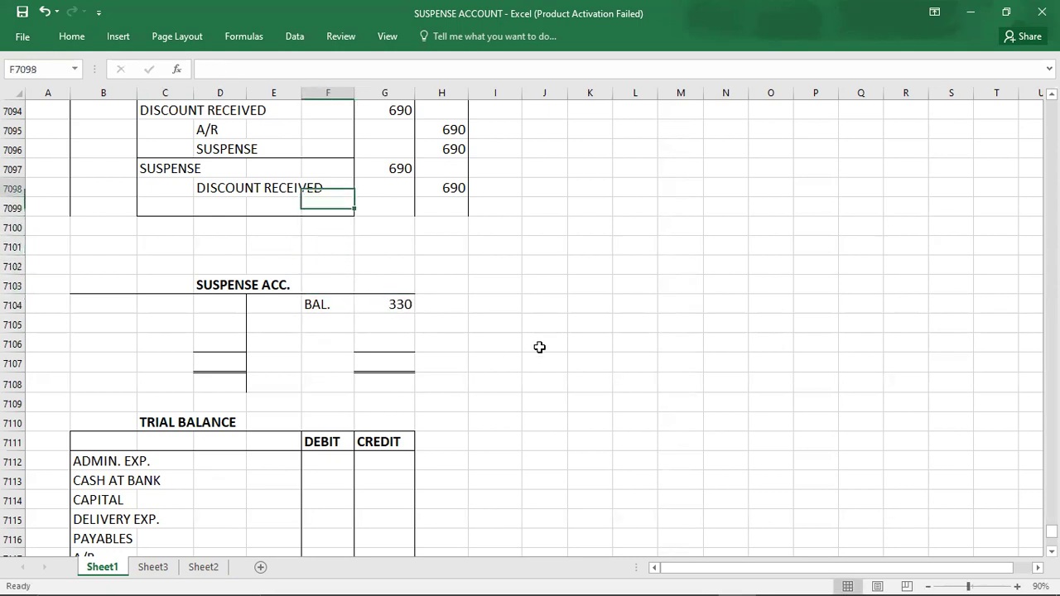
key(Up)
key(Up)
key(Up)
key(Up)
key(Up)
key(Up)
key(Up)
key(Up)
key(Up)
key(Up)
key(Up)
key(Up)
key(Up)
key(Up)
key(Up)
key(Up)
key(Up)
key(Up)
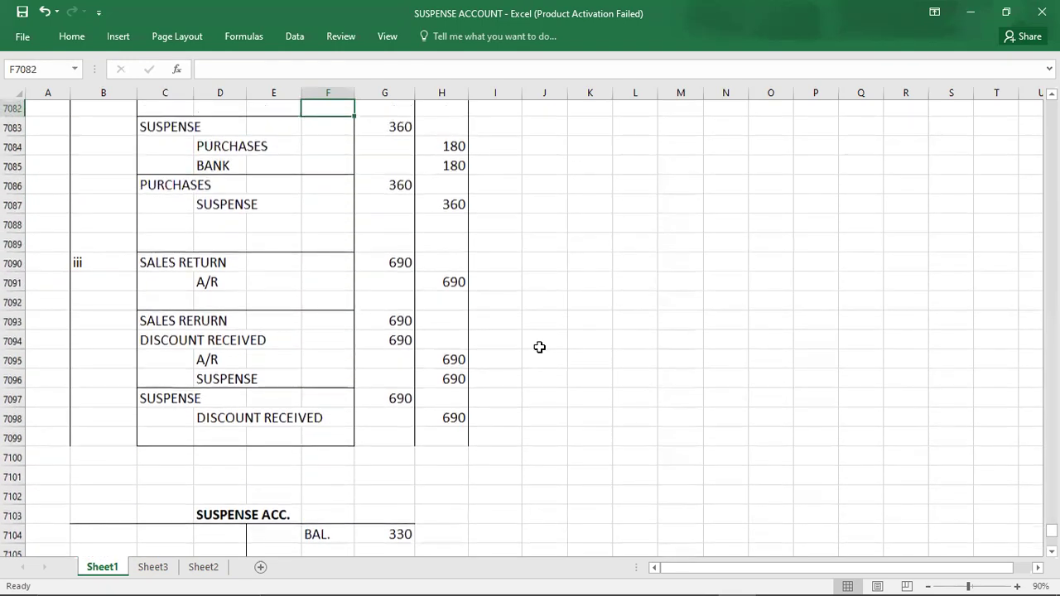
key(Up)
key(Up)
key(Up)
key(Up)
key(Up)
key(Up)
key(Up)
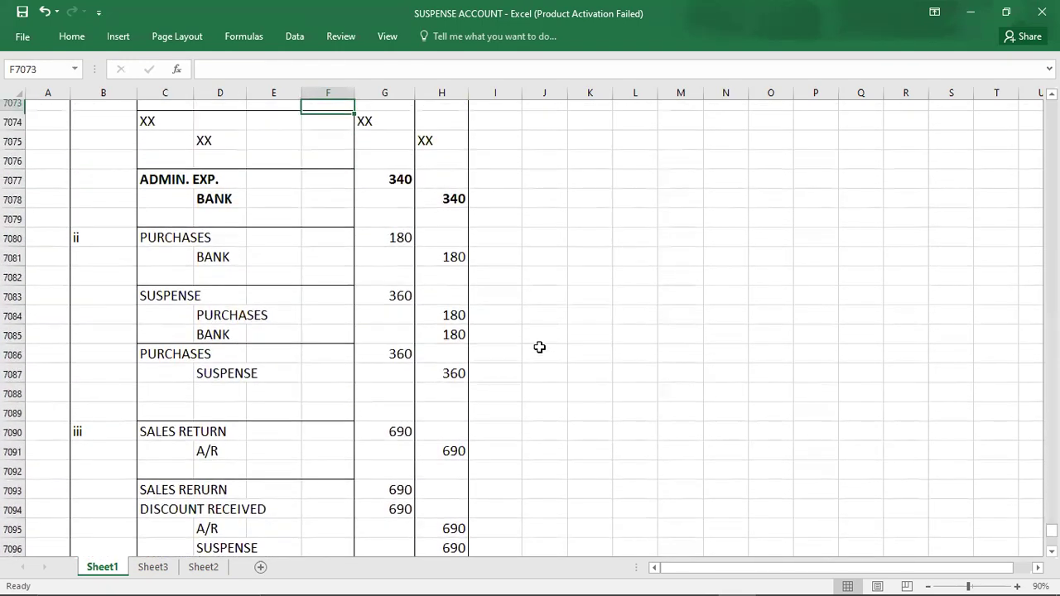
key(Up)
key(Down)
key(Down)
key(Down)
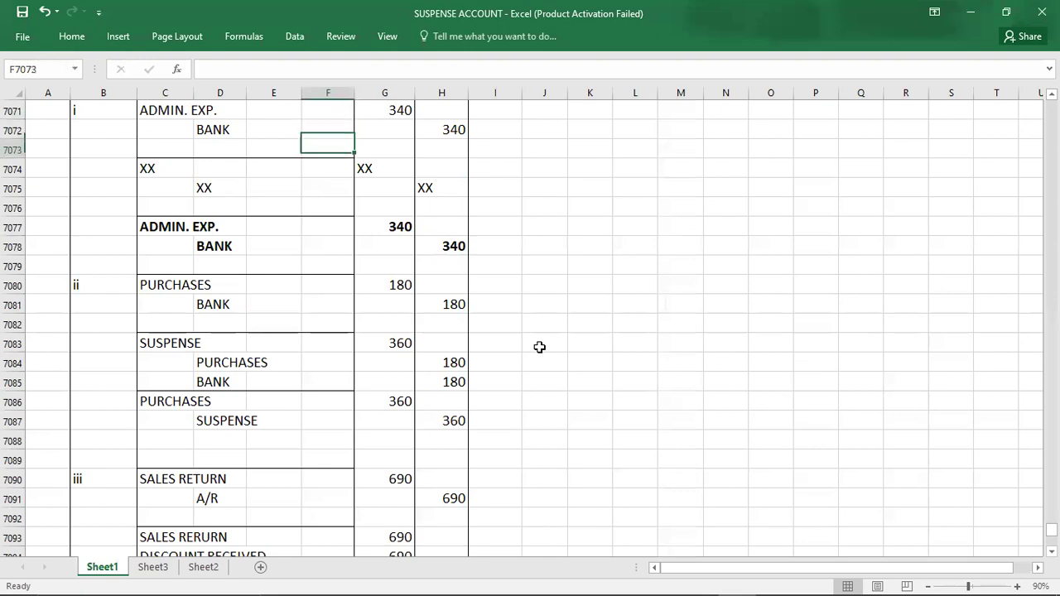
Step: Recheck the correcting entries for errors (ii) and (iii), and locate the PURCHASES debit in G7086
key(Down)
key(Down)
key(Down)
key(Down)
key(Down)
key(Down)
key(Down)
key(Down)
key(Down)
key(Down)
key(Down)
key(Down)
key(Down)
key(Down)
key(Down)
key(Down)
key(Down)
key(Down)
key(Down)
key(Down)
key(Up)
key(Up)
key(Up)
key(Up)
key(Up)
key(Up)
key(Up)
key(Up)
key(Up)
key(Up)
key(Up)
key(Up)
key(Up)
key(Up)
key(Up)
key(Right)
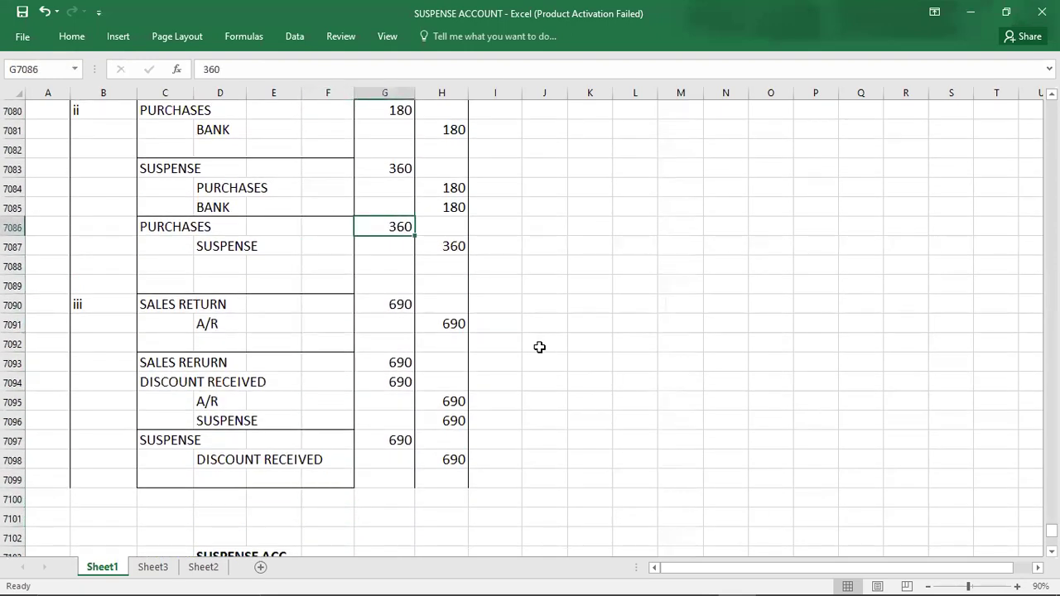
Step: Post error (ii)'s suspense credit to the credit side of the suspense account, entering 360 in G7105
key(Right)
key(Down)
key(Down)
key(Down)
key(Down)
key(Down)
key(Down)
key(Down)
key(Down)
key(Down)
key(Down)
key(Down)
key(Down)
key(Down)
key(Down)
key(Down)
key(Down)
key(Down)
key(Down)
key(Down)
key(Down)
key(Down)
key(Down)
key(Down)
key(Down)
key(Down)
key(Down)
key(Up)
key(Up)
key(Up)
key(Up)
key(Up)
key(Up)
key(Up)
key(Left)
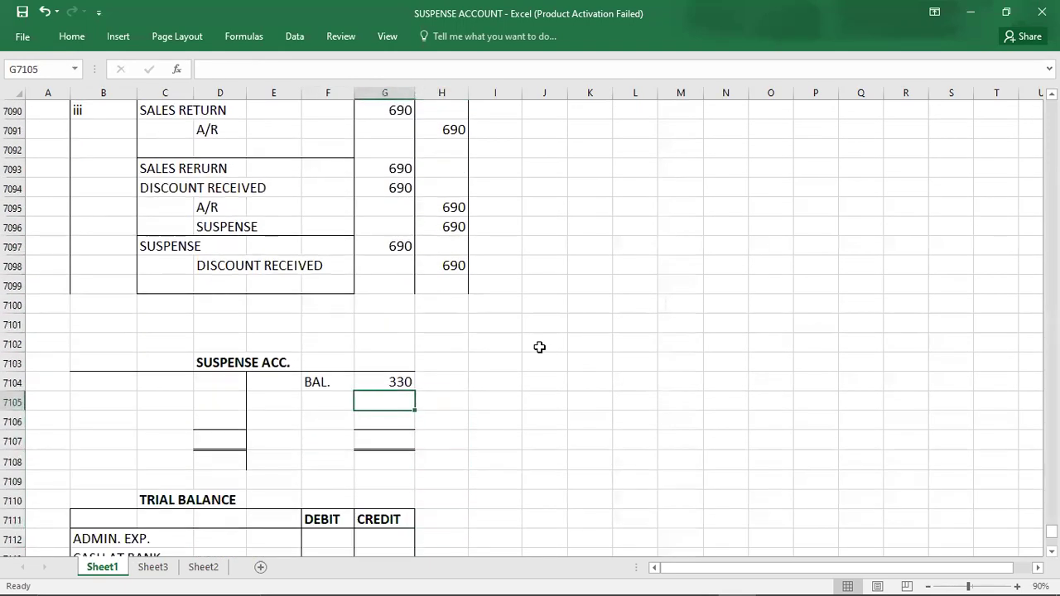
text(360)
key(Return)
Step: Check error (iii)'s suspense posting and enter 690 on the debit side of the suspense account in D7104
key(Up)
key(Up)
key(Up)
key(Up)
key(Up)
key(Up)
key(Up)
key(Up)
key(Up)
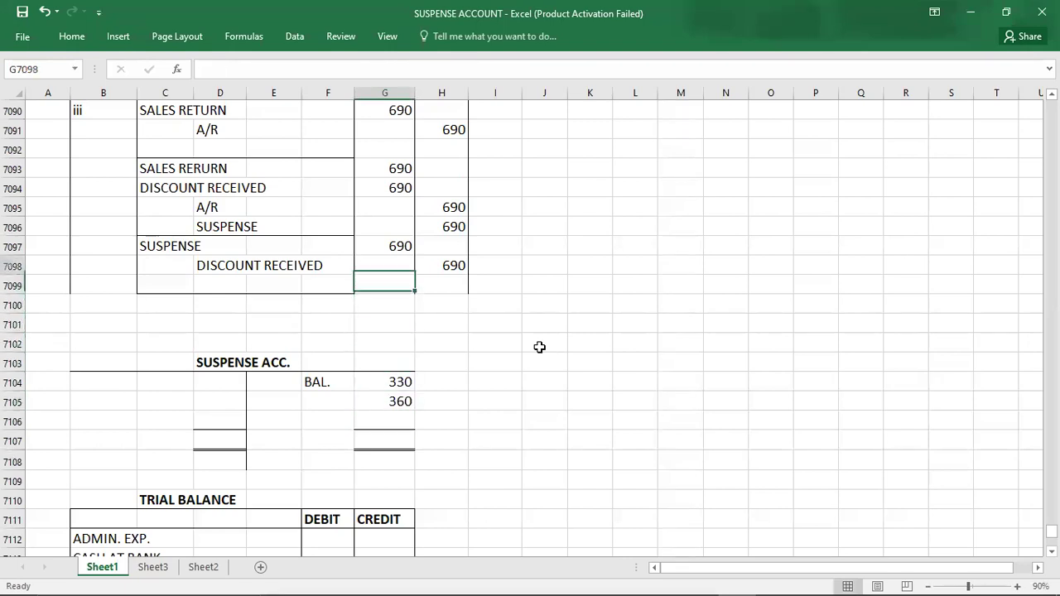
key(Down)
key(Down)
key(Down)
key(Down)
key(Down)
key(Down)
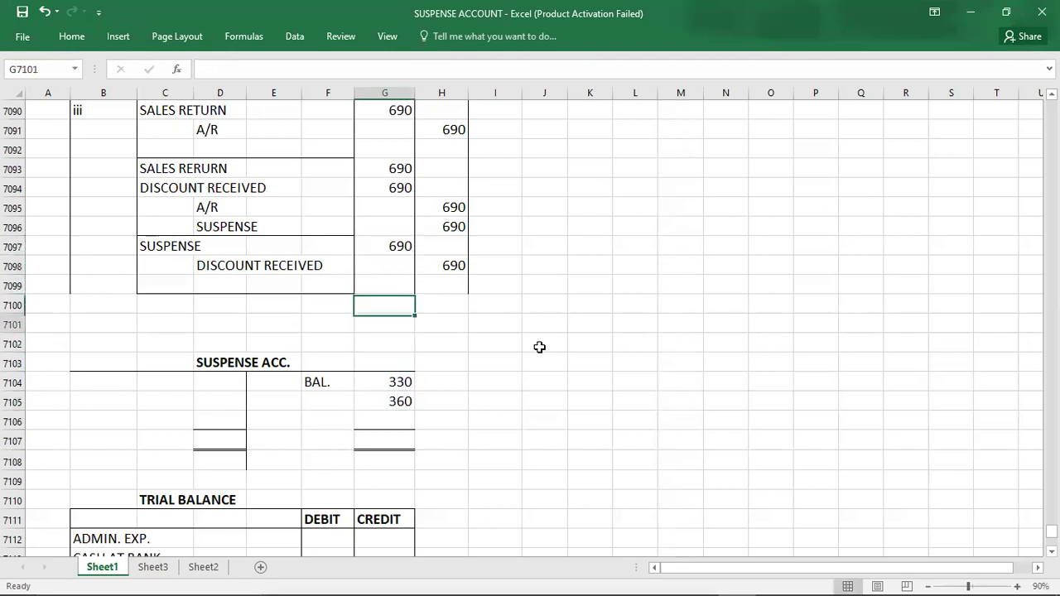
key(Left)
key(Left)
key(Left)
key(Down)
text(690)
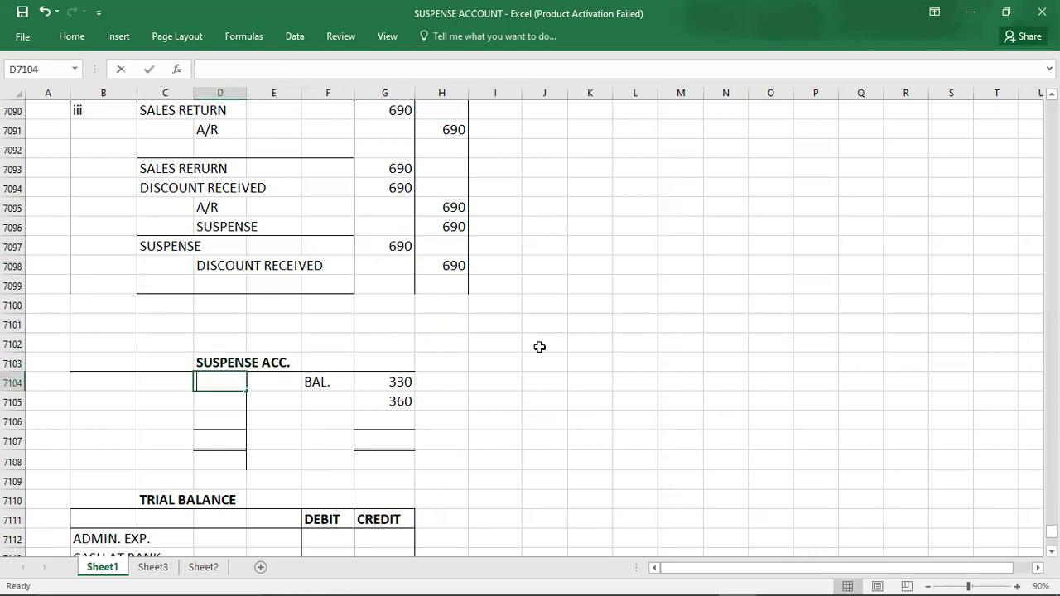
key(ctrl+Return)
Step: Total both sides of the suspense account by entering 690 in G7107 and D7107
key(Down)
key(Down)
key(Down)
key(Down)
key(Right)
key(Right)
key(Right)
key(Up)
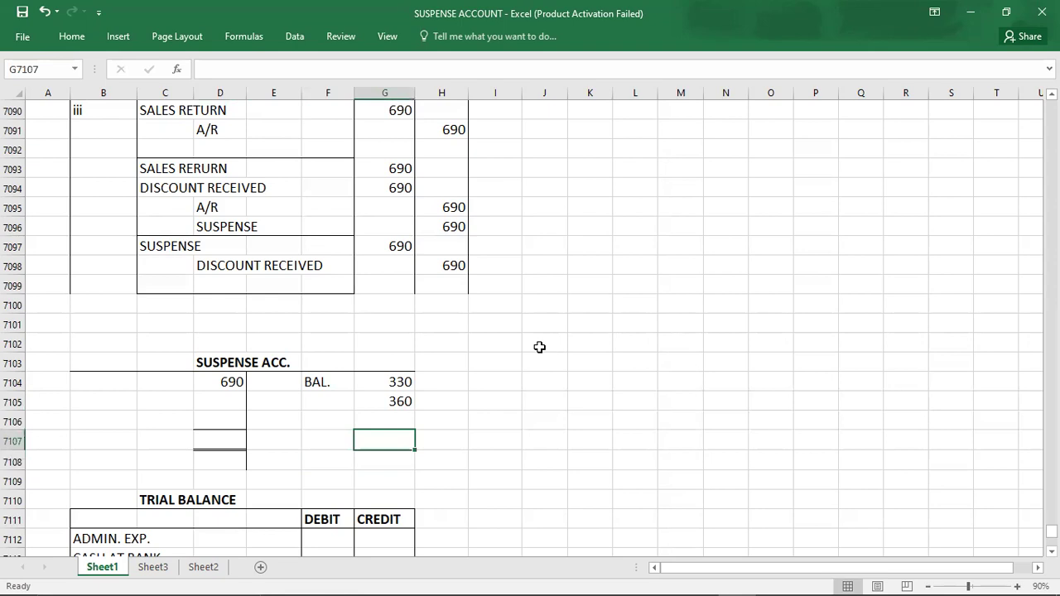
text(690)
key(Left)
key(Left)
key(Left)
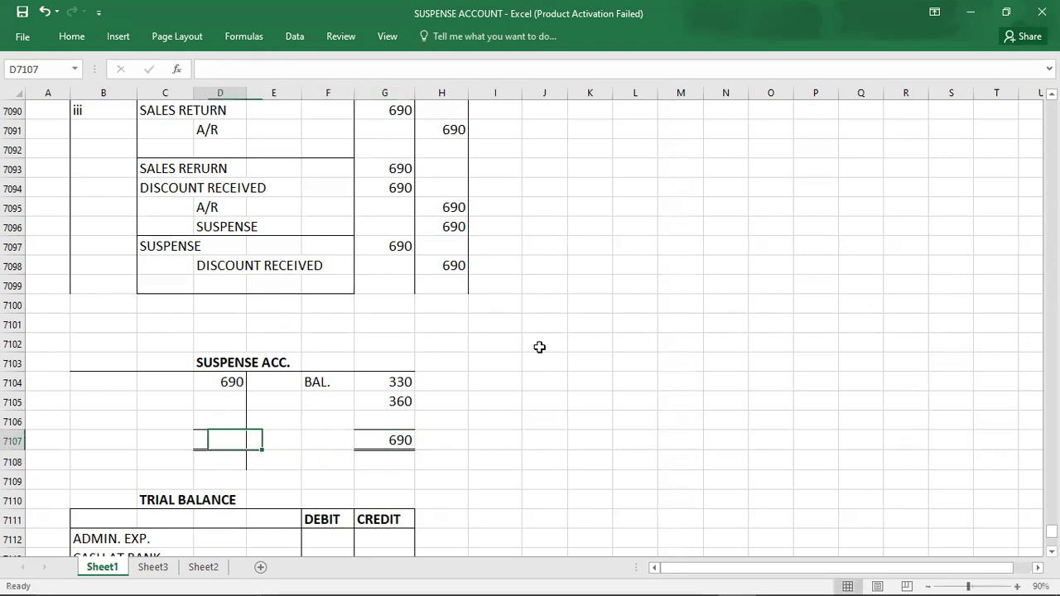
text(690)
key(Down)
key(Down)
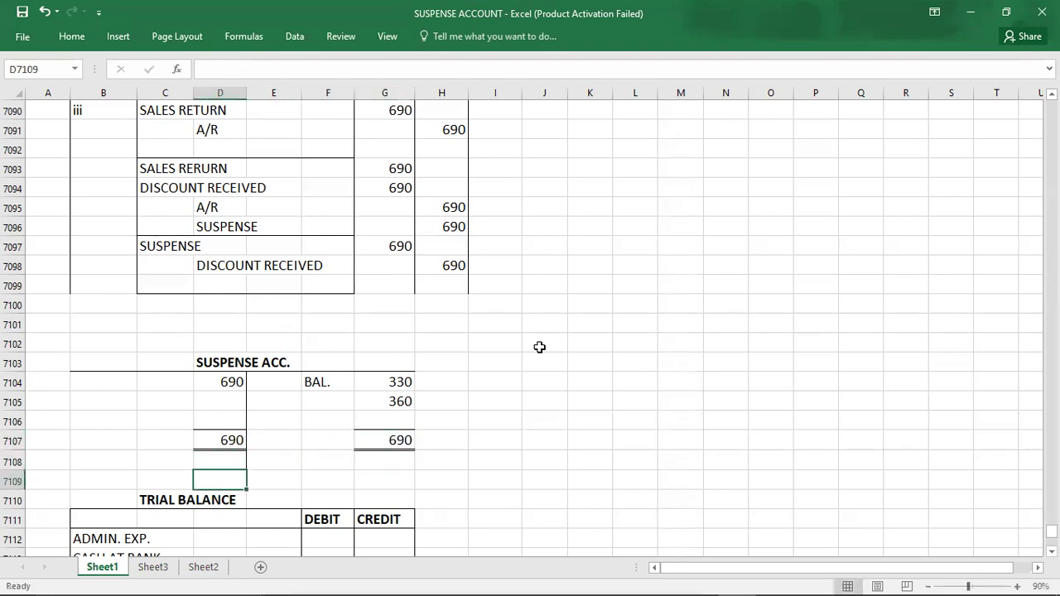
Step: Zoom the sheet to 100% and examine the blank trial balance layout below the suspense account
key(Left)
key(Left)
key(Left)
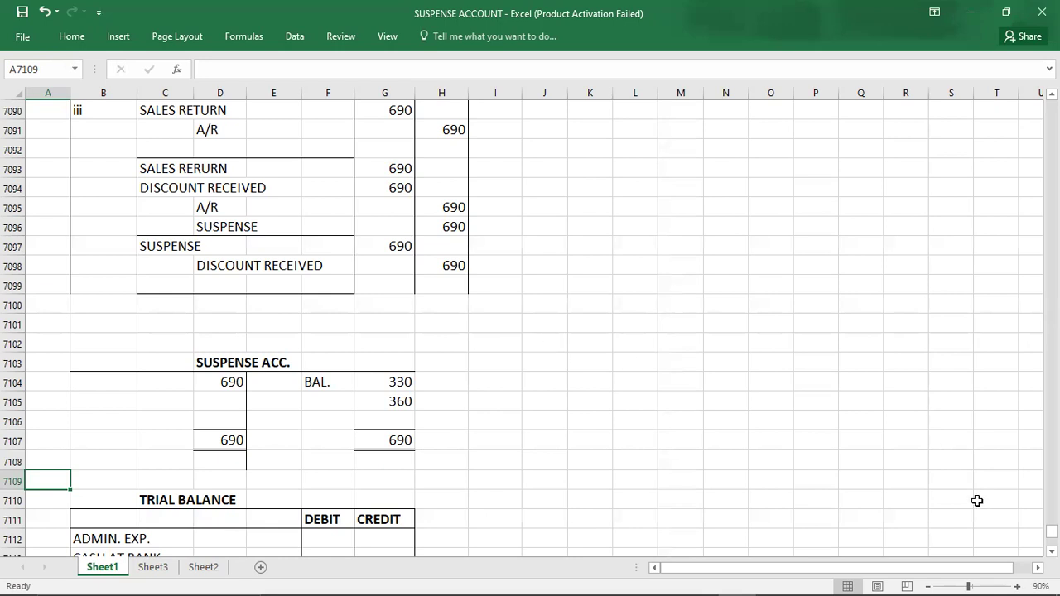
click(1018, 585)
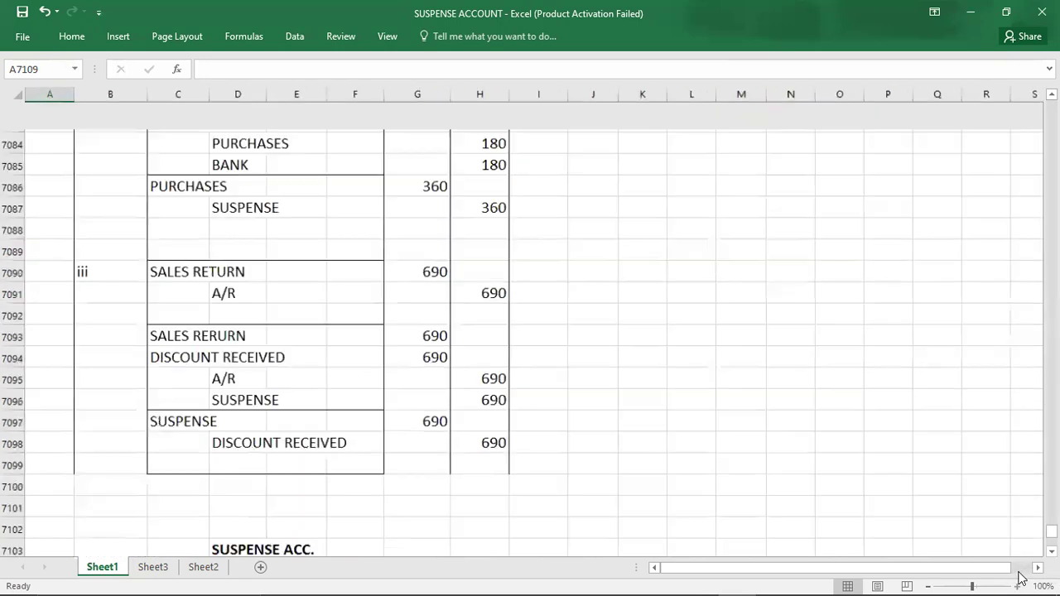
click(52, 338)
key(Down)
key(Down)
key(Down)
key(Down)
key(Down)
key(Down)
key(Down)
key(Down)
key(Down)
key(Down)
key(Down)
key(Down)
key(Down)
key(Down)
key(Down)
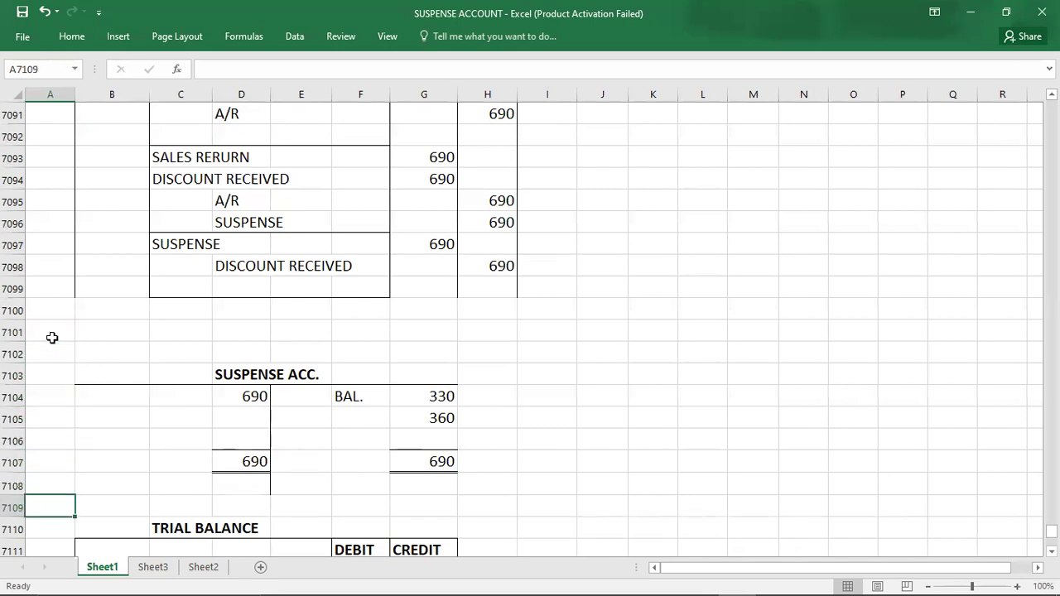
key(Down)
key(Down)
key(Down)
key(Down)
key(Down)
key(Down)
key(Down)
key(Down)
key(Down)
key(Down)
key(Down)
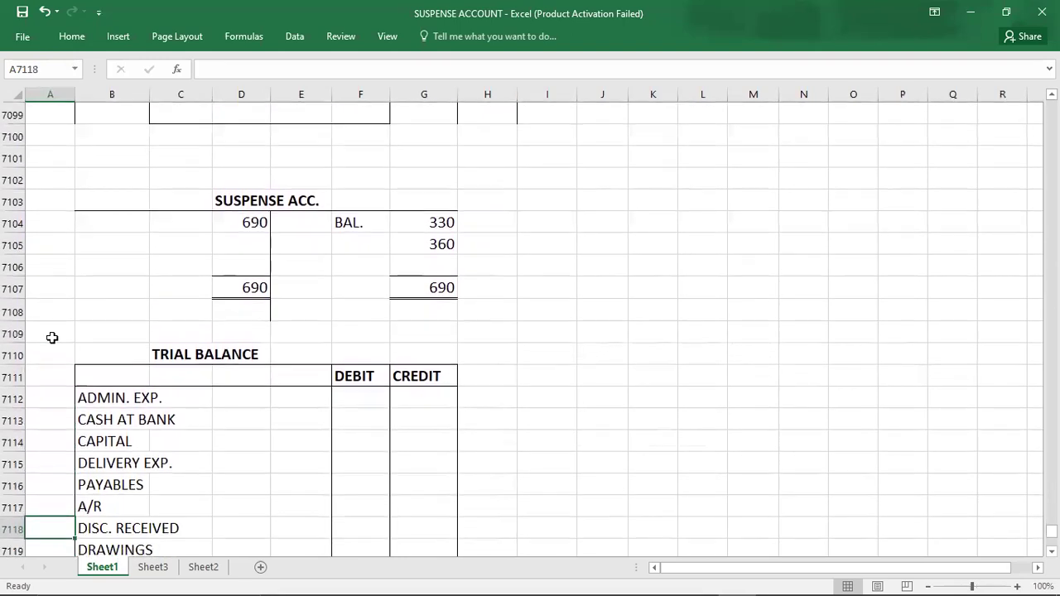
key(Down)
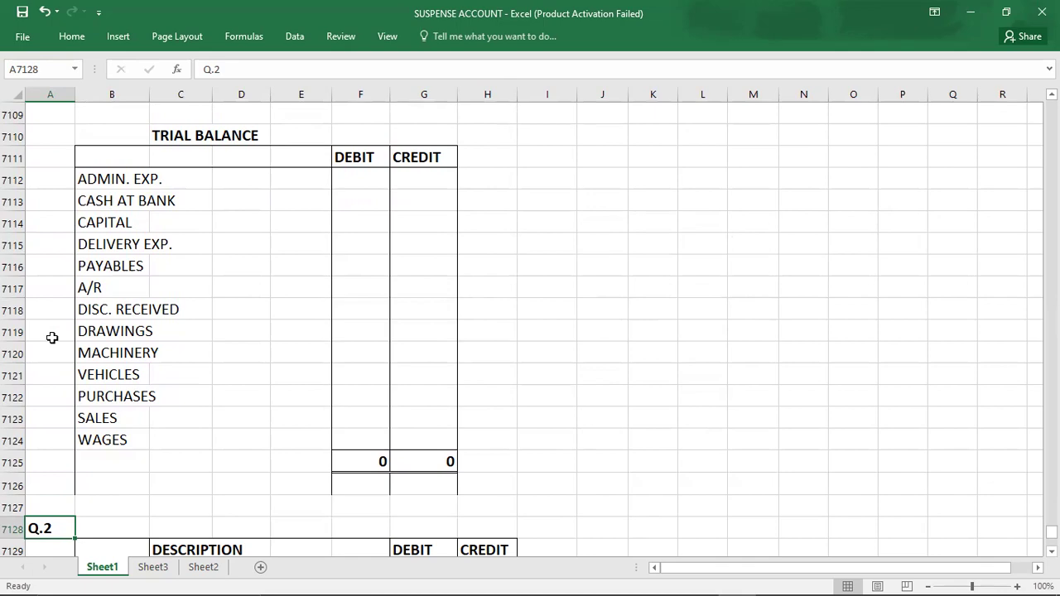
Step: Look up administration expenses in the question document's initial trial balance and enter 7250 in D7112 beside ADMIN. EXP
key(alt+Tab)
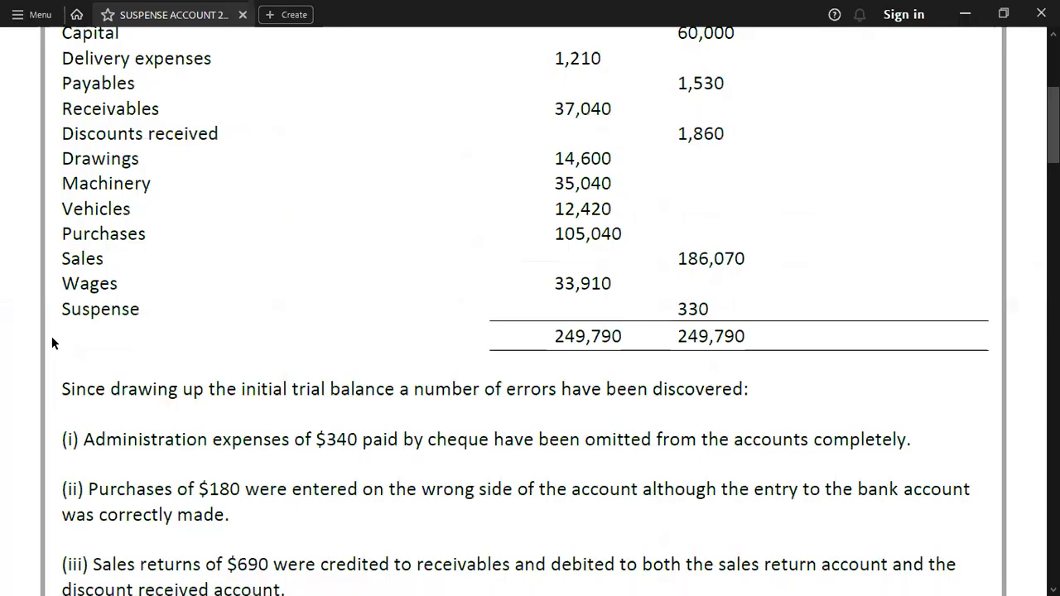
scroll(51, 339, up, 3)
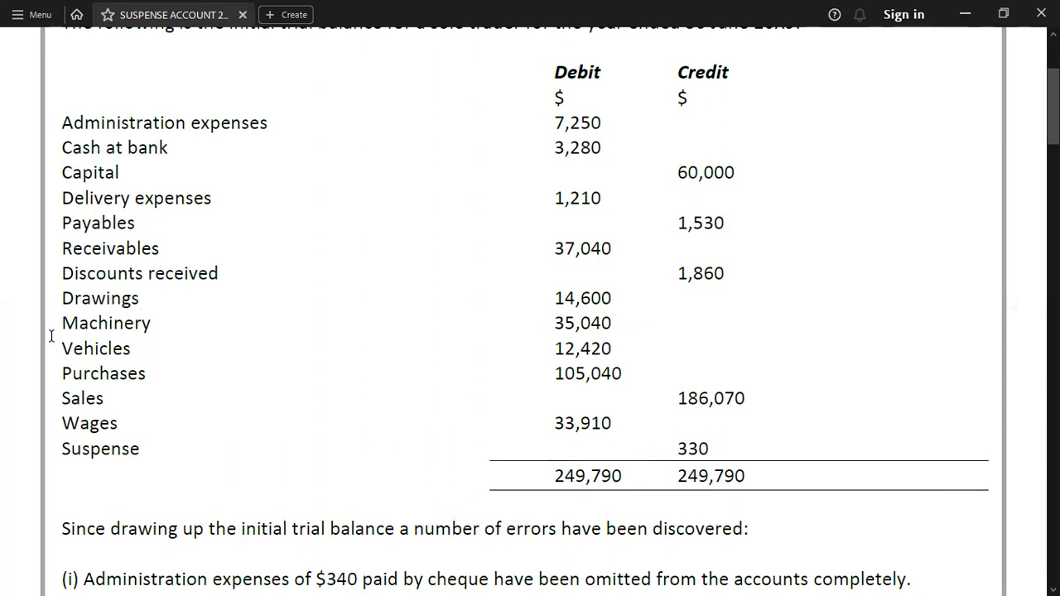
scroll(51, 336, up, 1)
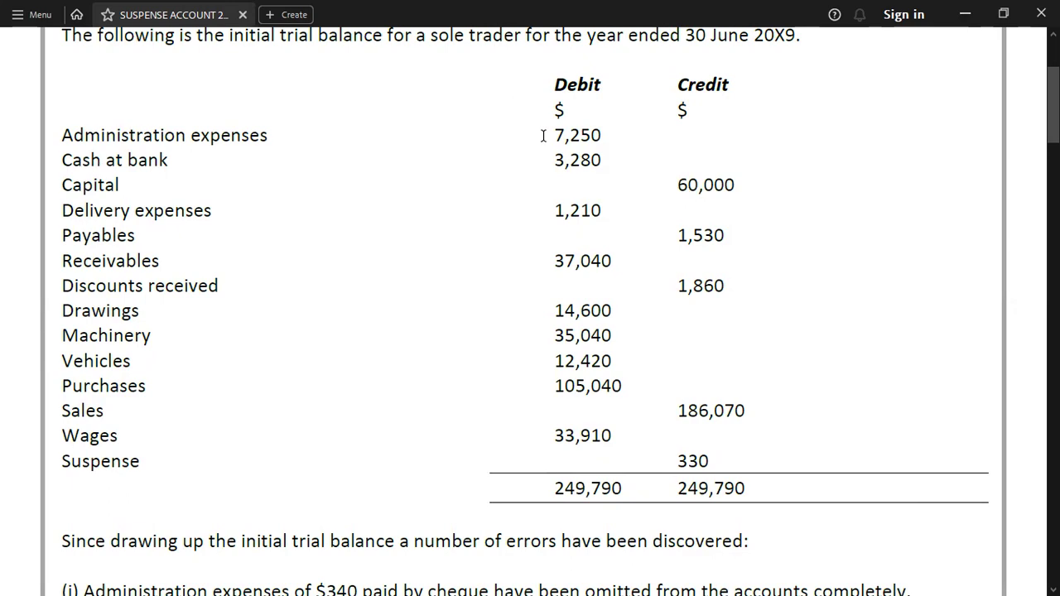
key(alt+Tab)
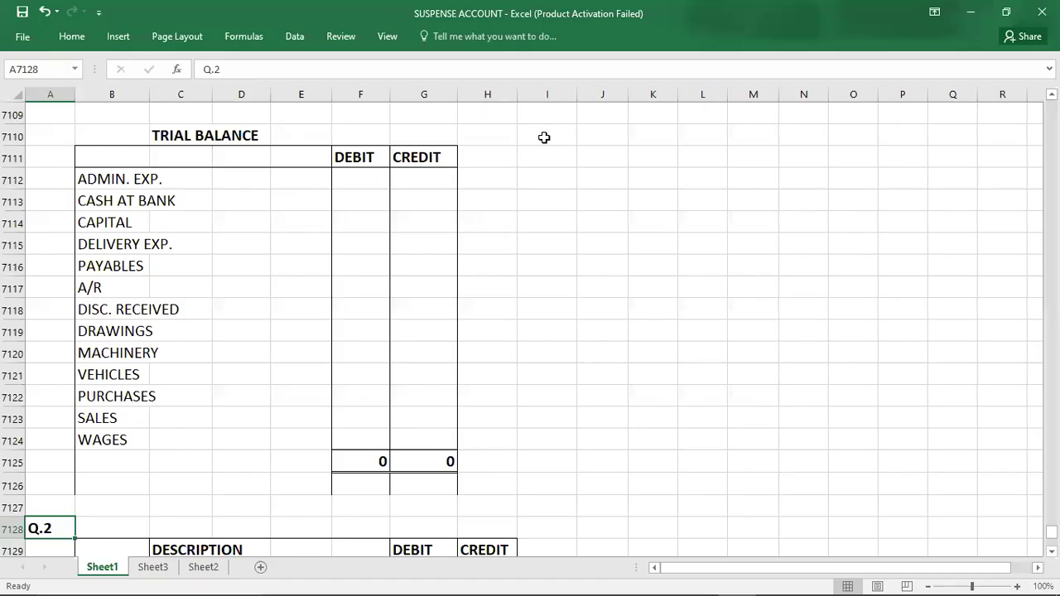
click(219, 180)
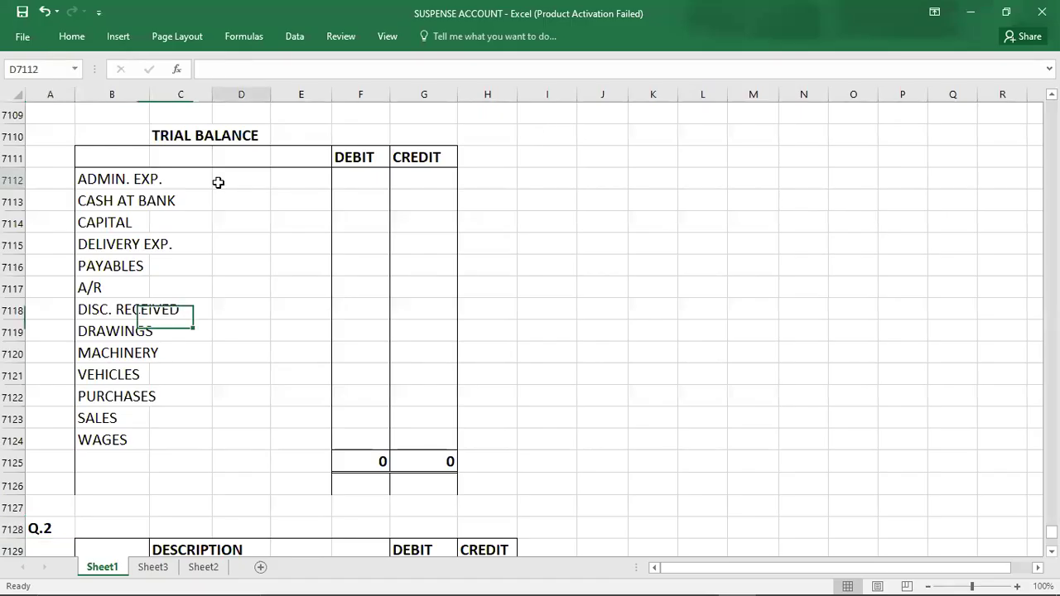
text(7250)
key(Return)
Step: Review the journal entries for adjustments to administration expenses and locate the bold ADMIN. EXP. correcting entry in C7077
key(Up)
key(Up)
key(Up)
key(Up)
key(Up)
key(Up)
key(Up)
key(Up)
key(Up)
key(Up)
key(Up)
key(Up)
key(Up)
key(Up)
key(Up)
key(Up)
key(Up)
key(Up)
key(Up)
key(Up)
key(Up)
key(Up)
key(Up)
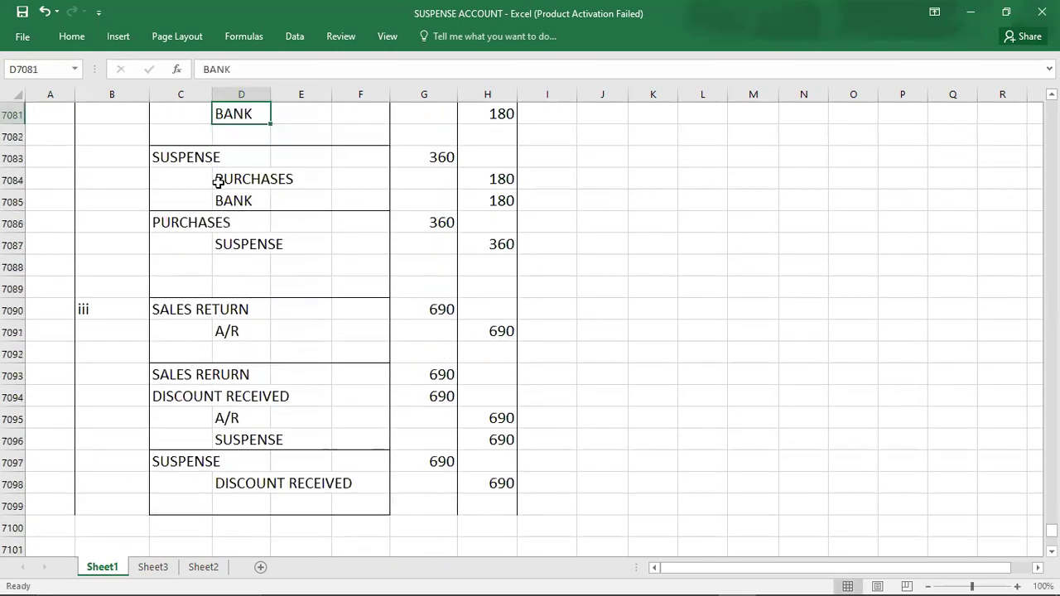
key(Up)
key(Up)
key(Up)
key(Up)
key(Up)
key(Up)
key(Up)
key(Up)
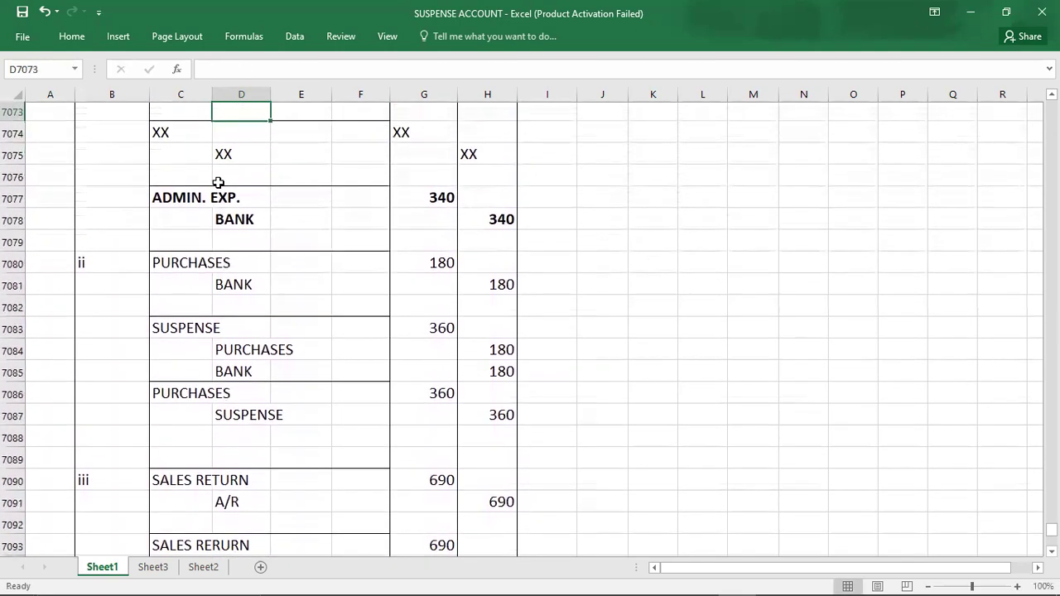
key(Down)
key(Down)
key(Down)
key(Down)
key(Down)
key(Down)
key(Left)
key(Down)
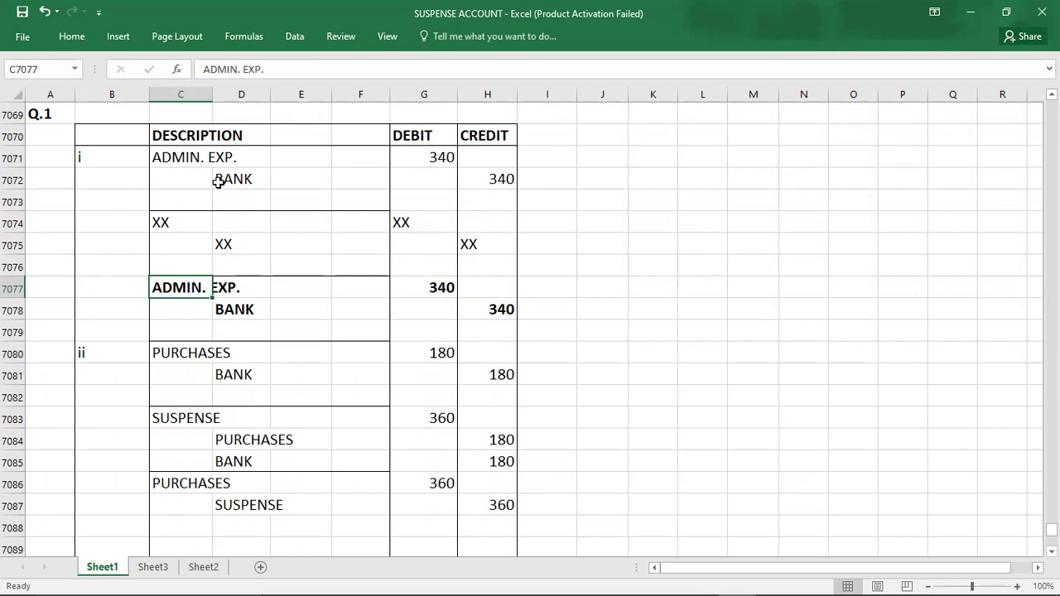
Step: Append +340 to the 7250 in D7112 beside ADMIN. EXP. in the trial balance
key(Down)
key(Down)
key(Down)
key(Down)
key(Down)
key(Down)
key(Down)
key(Down)
key(Down)
key(Down)
key(Down)
key(Down)
key(Down)
key(Down)
key(Down)
key(Down)
key(Down)
key(Down)
key(Down)
key(Down)
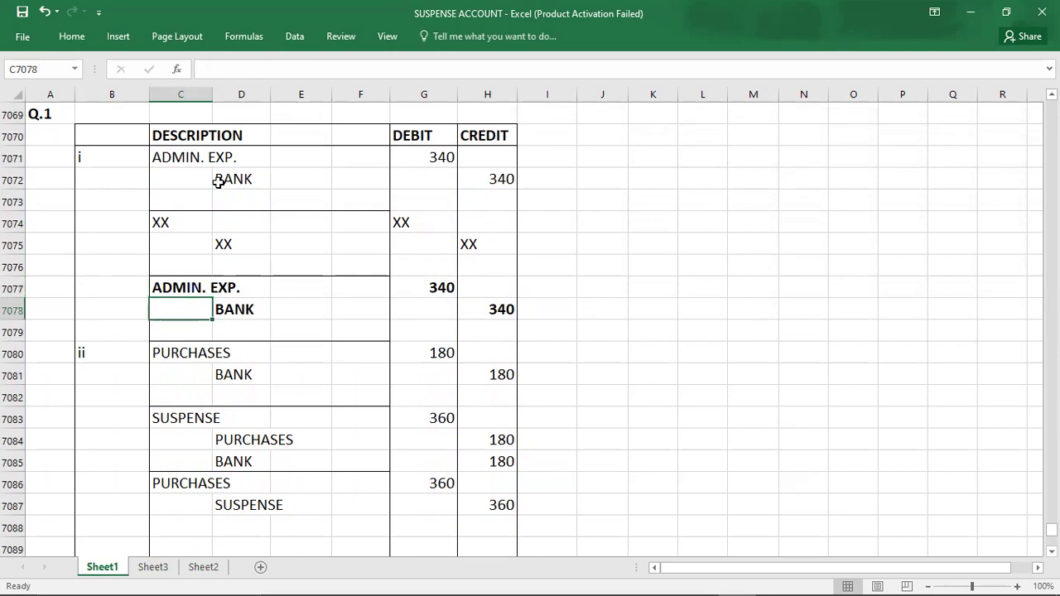
key(Down)
key(Down)
key(Down)
key(Down)
key(Down)
key(Down)
key(Down)
key(Down)
key(Down)
key(Down)
key(Down)
key(Down)
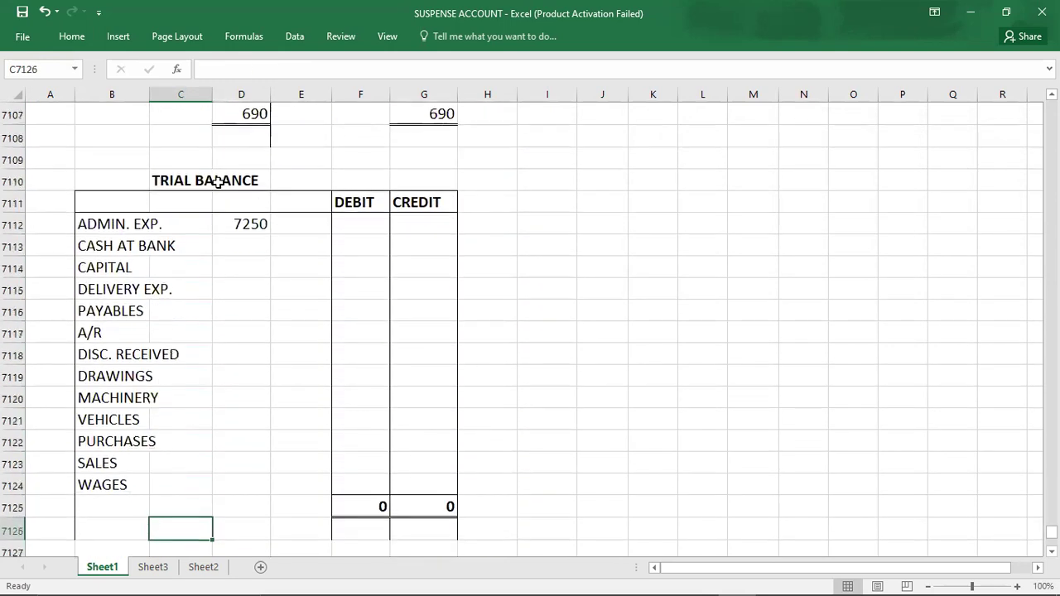
double_click(265, 224)
text(+340)
key(Tab)
key(Tab)
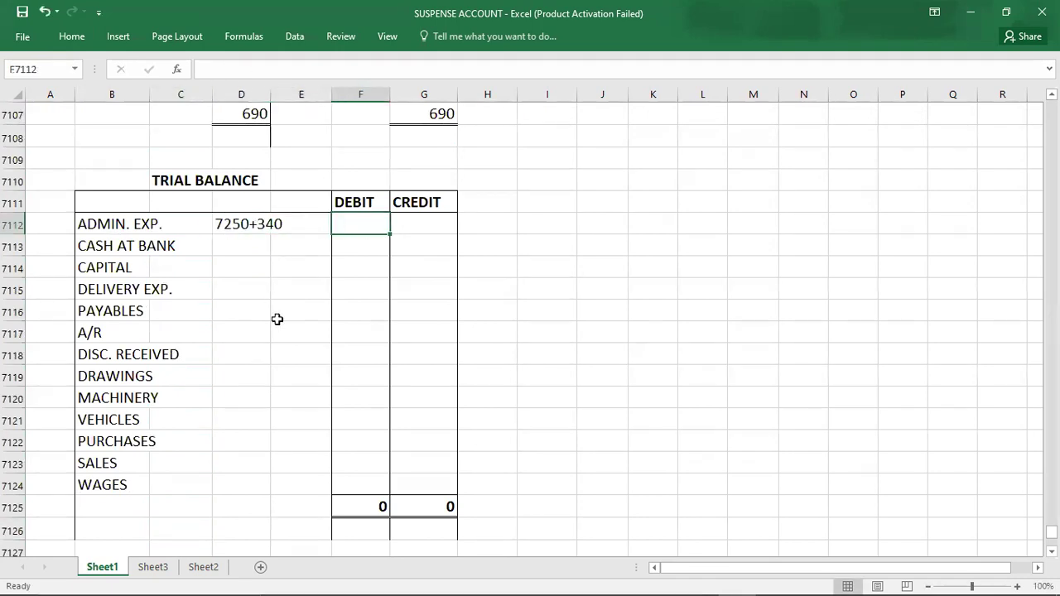
Step: Enter the adjusted administration expenses balance of 7590 in the trial balance's debit cell F7112
key(Left)
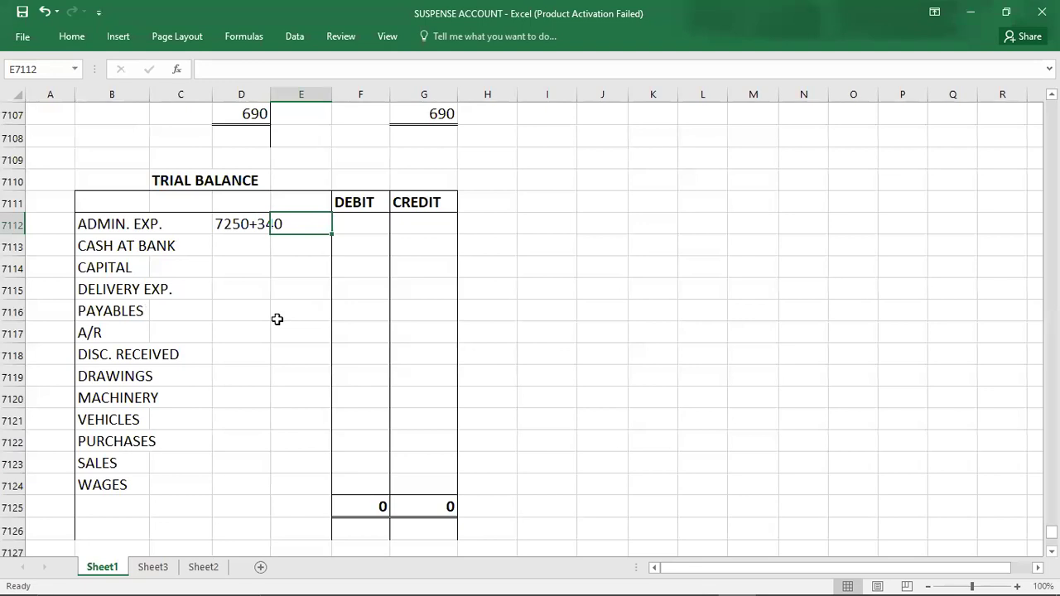
key(shift+Left)
key(Right)
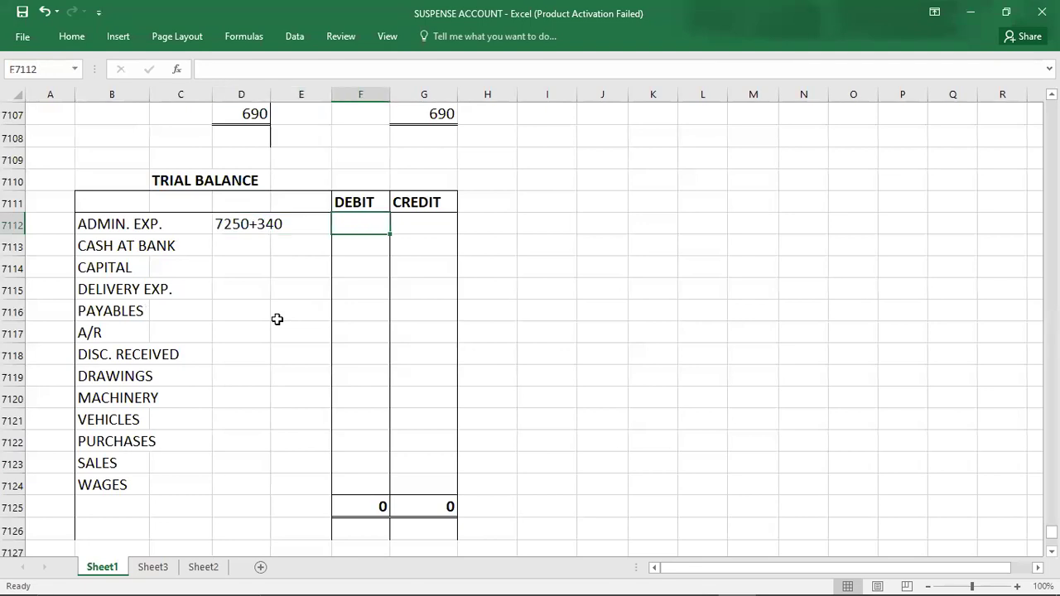
text(7590)
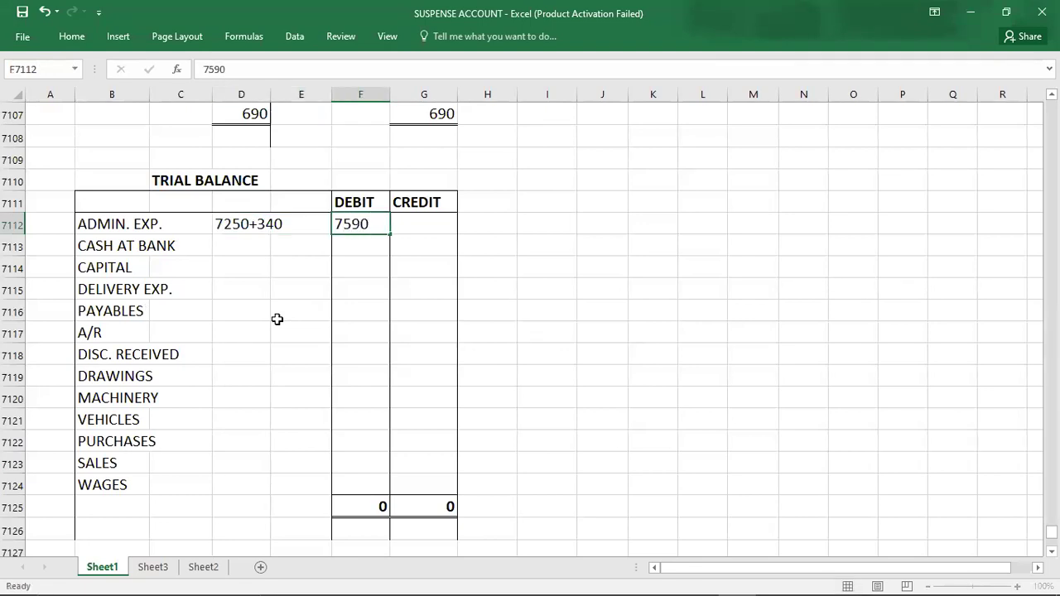
key(Return)
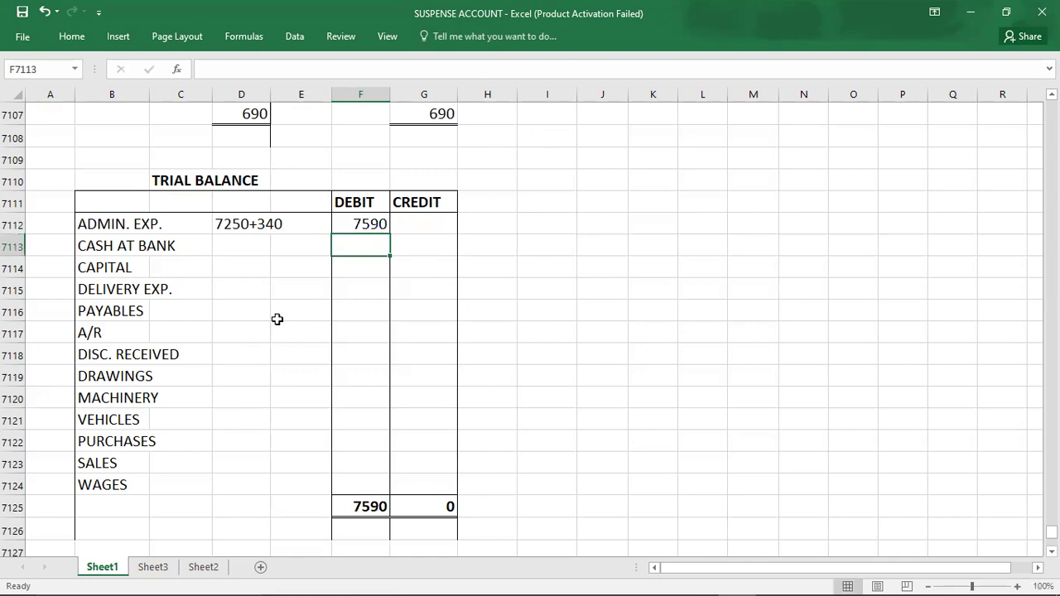
Step: Look up cash at bank in the question document's initial trial balance and enter 3280 in D7113 beside CASH AT BANK
key(alt+Tab)
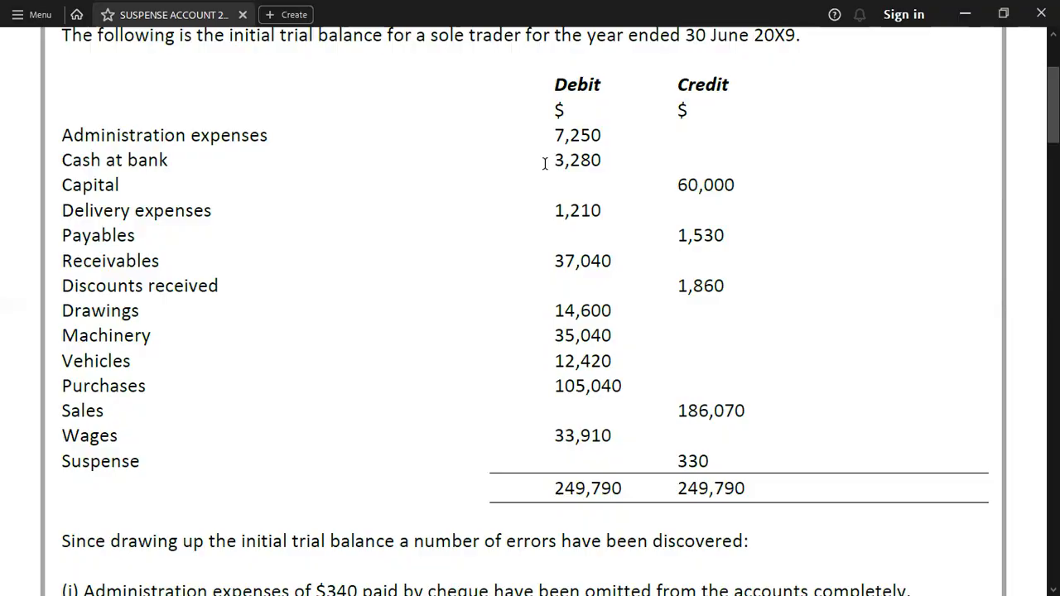
key(alt+Tab)
key(Left)
key(Left)
text(3280)
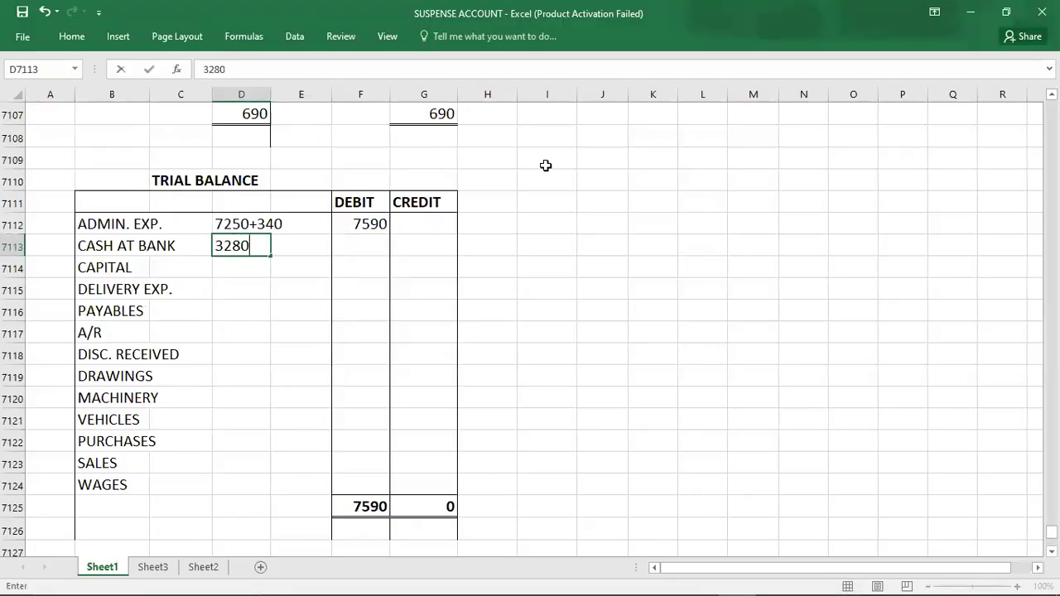
key(Up)
Step: Review the journal entries for adjustments to cash at bank and select the bold BANK correcting line in D7078:H7078
key(Up)
key(Up)
key(Up)
key(Up)
key(Up)
key(Up)
key(Up)
key(Up)
key(Up)
key(Up)
key(Up)
key(Up)
key(Up)
key(Up)
key(Up)
key(Up)
key(Up)
key(Up)
key(Up)
key(Up)
key(Up)
key(Up)
key(Up)
key(Up)
key(Up)
key(Up)
key(Up)
key(Up)
key(Up)
key(Up)
key(Up)
key(Up)
key(Up)
key(Up)
key(Up)
key(Up)
key(Up)
key(Up)
key(Up)
key(Down)
key(Down)
key(Down)
key(Down)
key(Down)
key(Down)
key(Down)
key(Down)
key(Down)
key(Down)
key(Down)
key(Up)
key(shift+Right)
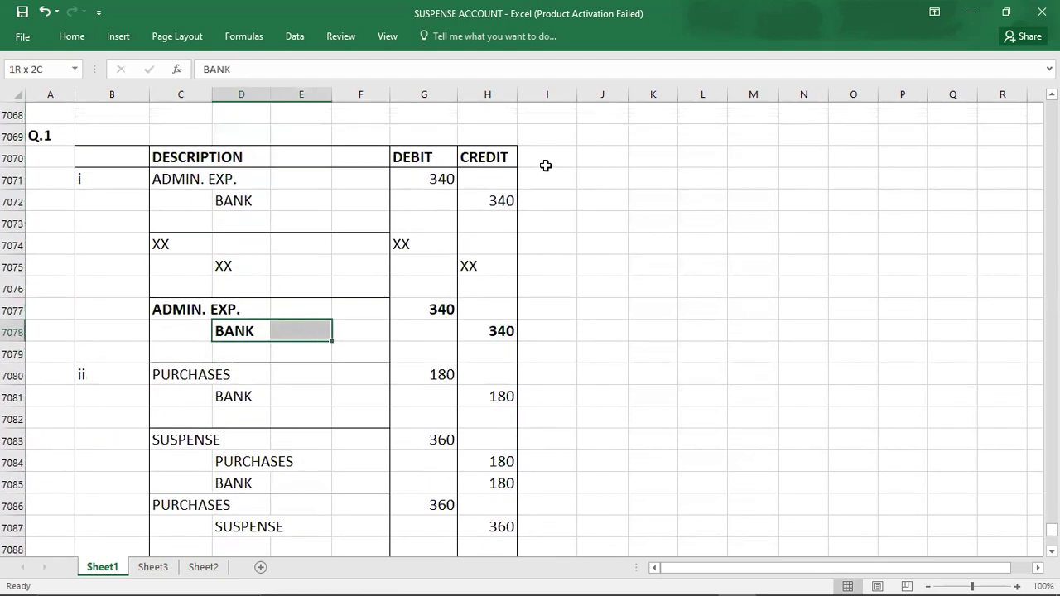
key(shift+Right)
key(shift+Right)
key(shift+Right)
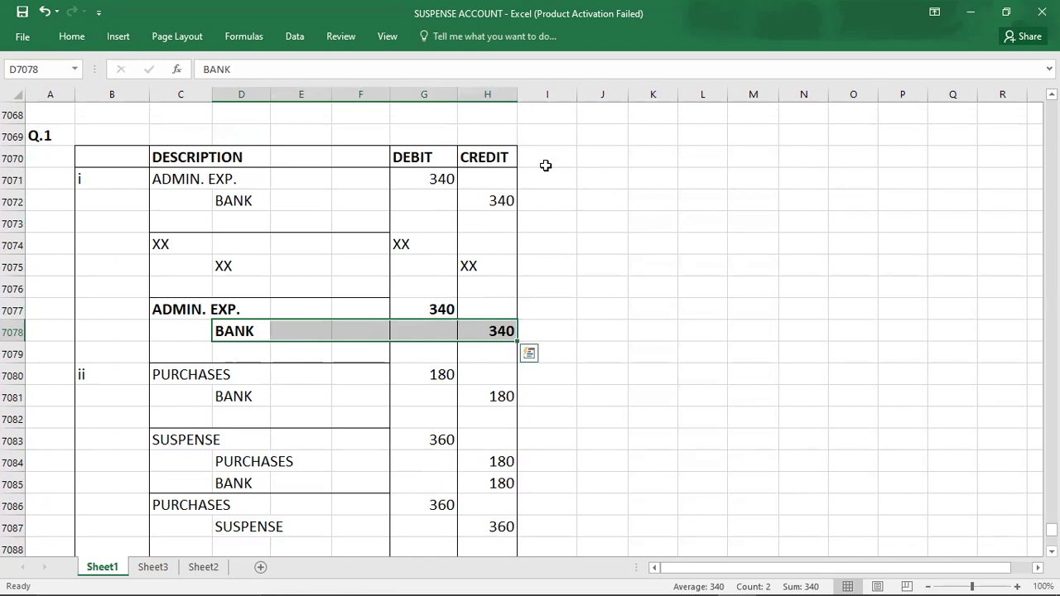
Step: Make error (ii)'s correcting entry of PURCHASES against SUSPENSE in C7086:H7087 bold
key(Down)
key(Down)
key(Down)
key(Down)
key(Down)
key(Down)
key(Down)
key(Down)
key(Down)
key(Down)
key(Down)
key(Down)
key(Down)
key(Down)
key(Down)
key(Down)
key(Down)
key(Down)
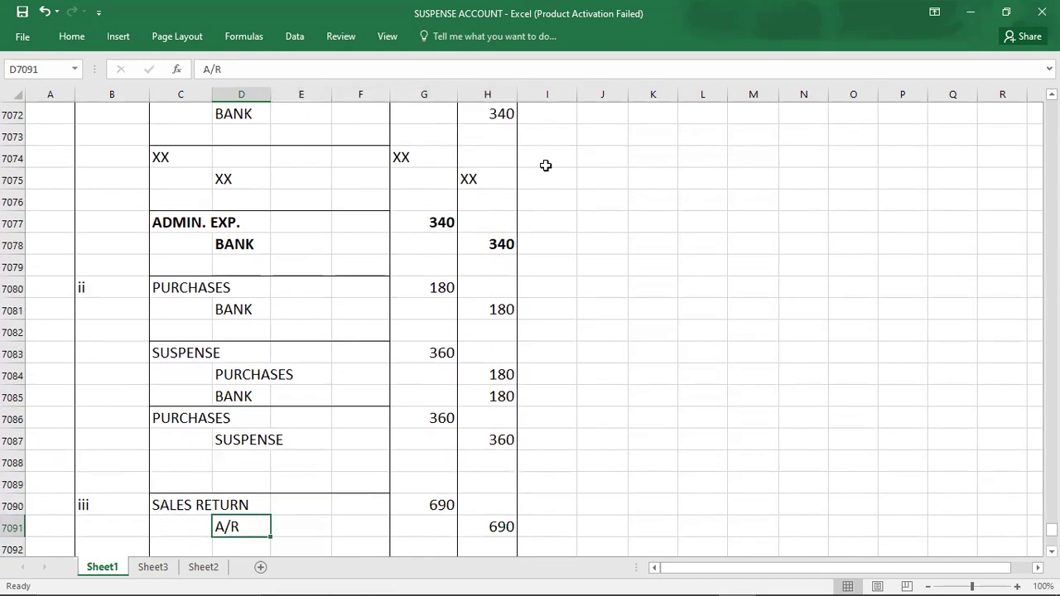
key(Up)
key(Up)
key(Up)
key(Up)
key(Up)
key(Up)
key(Up)
key(Up)
key(Up)
key(Up)
key(Left)
key(shift+Right)
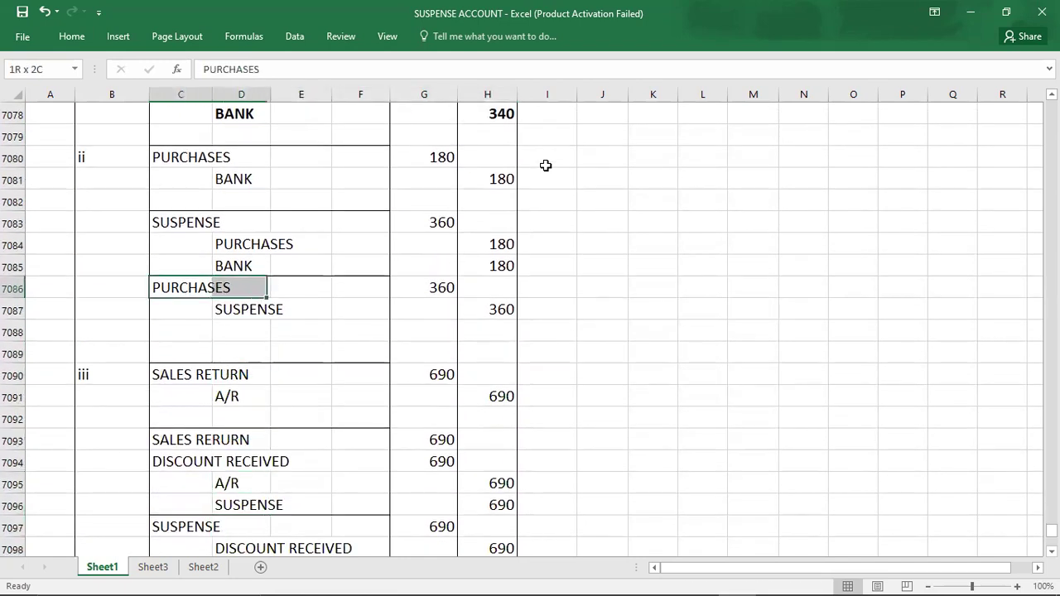
key(shift+Right)
key(shift+Right)
key(shift+Right)
key(shift+Right)
key(shift+Down)
key(ctrl+b)
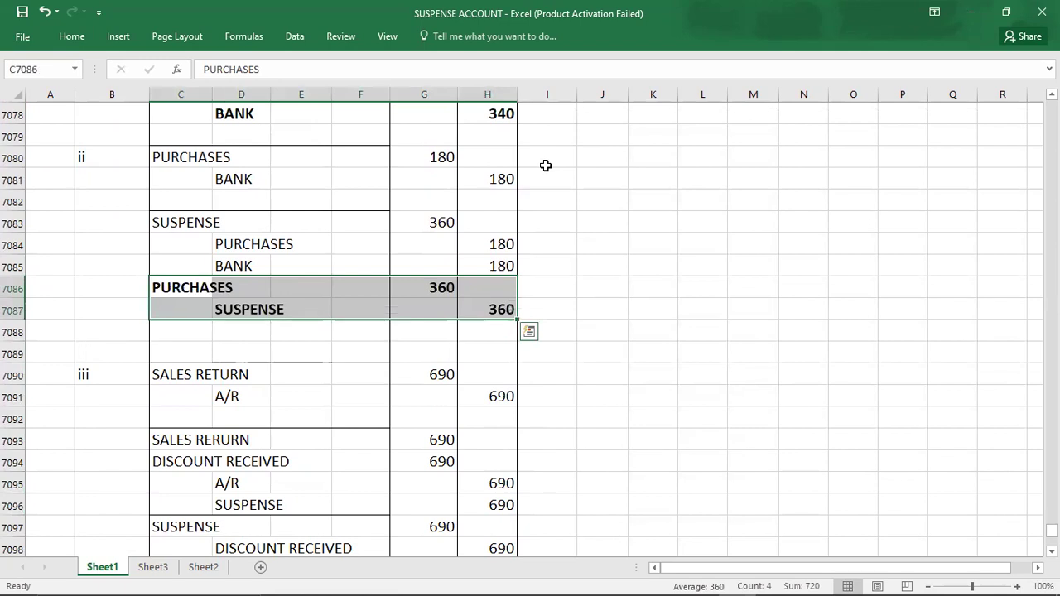
Step: Make error (iii)'s correcting entry of SUSPENSE against DISCOUNT RECEIVED in C7097:H7098 bold
key(Down)
key(Down)
key(Down)
key(Down)
key(Down)
key(Down)
key(Down)
key(Down)
key(Down)
key(Down)
key(Down)
key(Down)
key(Down)
key(Down)
key(Down)
key(Down)
key(Down)
key(Down)
key(Down)
key(Up)
key(Up)
key(Up)
key(Up)
key(Up)
key(Up)
key(Up)
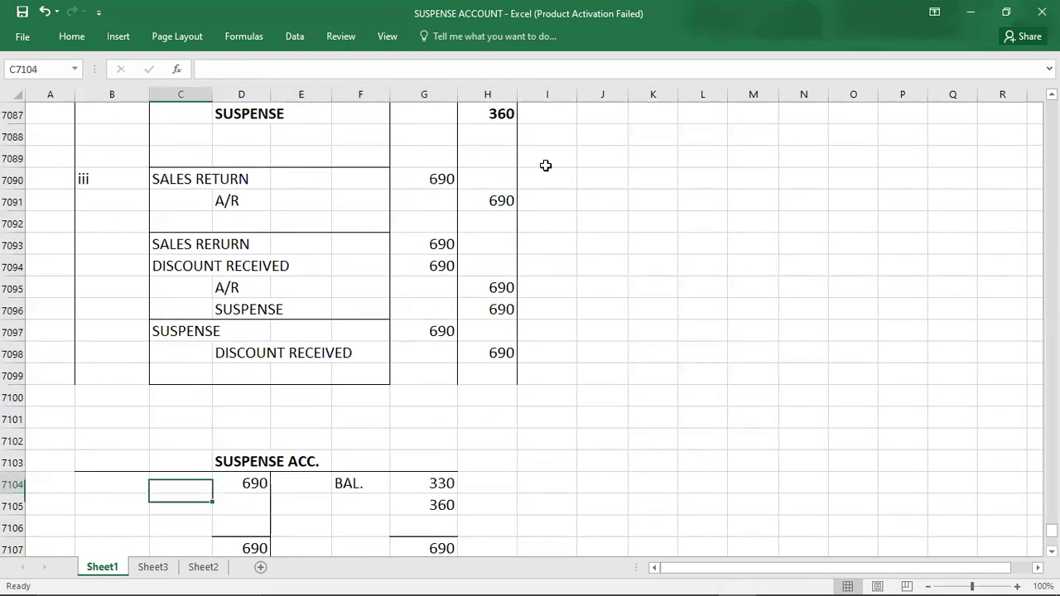
key(Up)
key(shift+Right)
key(shift+Right)
key(shift+Right)
key(shift+Right)
key(shift+Right)
key(shift+Down)
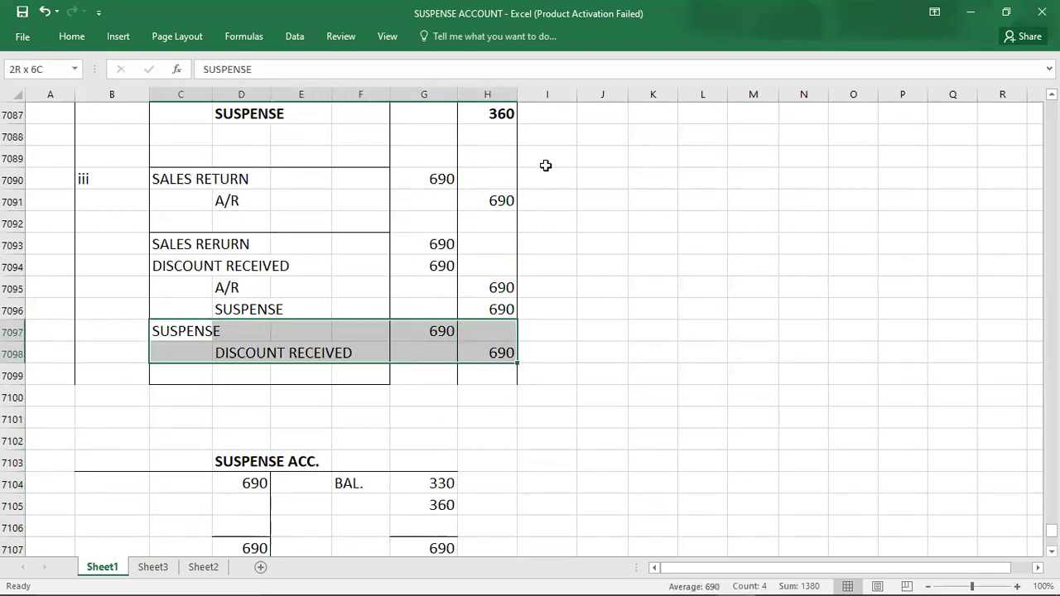
key(ctrl+b)
Step: Extend the CASH AT BANK working in the trial balance's cell D7113 to 3280-340
key(Down)
key(Down)
key(Down)
key(Down)
key(Down)
key(Down)
key(Down)
key(Down)
key(Down)
key(Down)
key(Down)
key(Down)
key(Down)
key(Down)
key(Down)
key(Down)
key(Down)
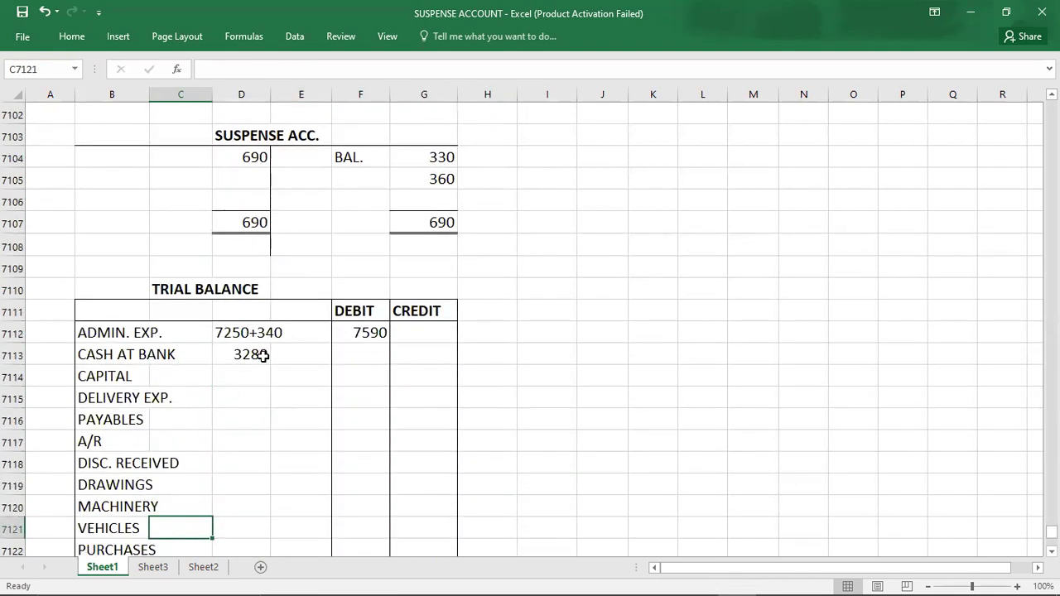
click(260, 353)
key(F2)
text(-340)
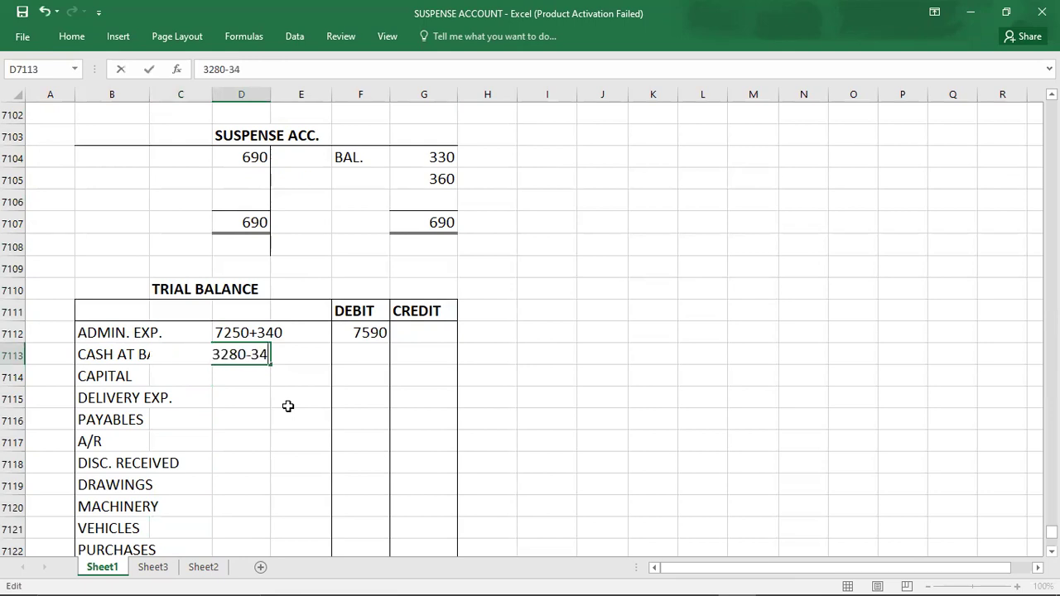
Step: Enter the adjusted cash at bank balance of 2940 in the trial balance's debit cell F7113
key(Tab)
key(Tab)
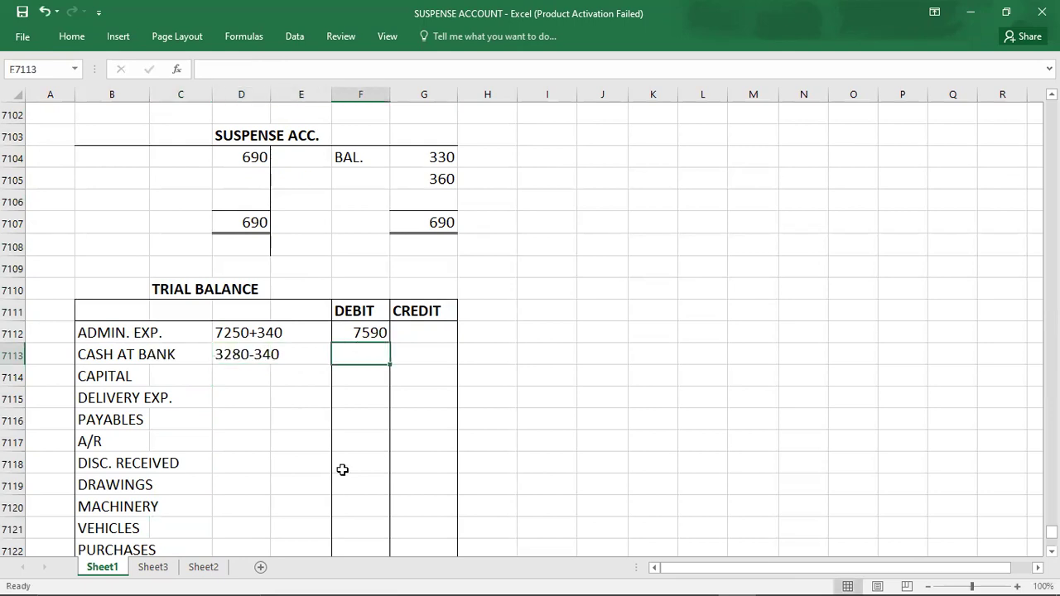
text(294)
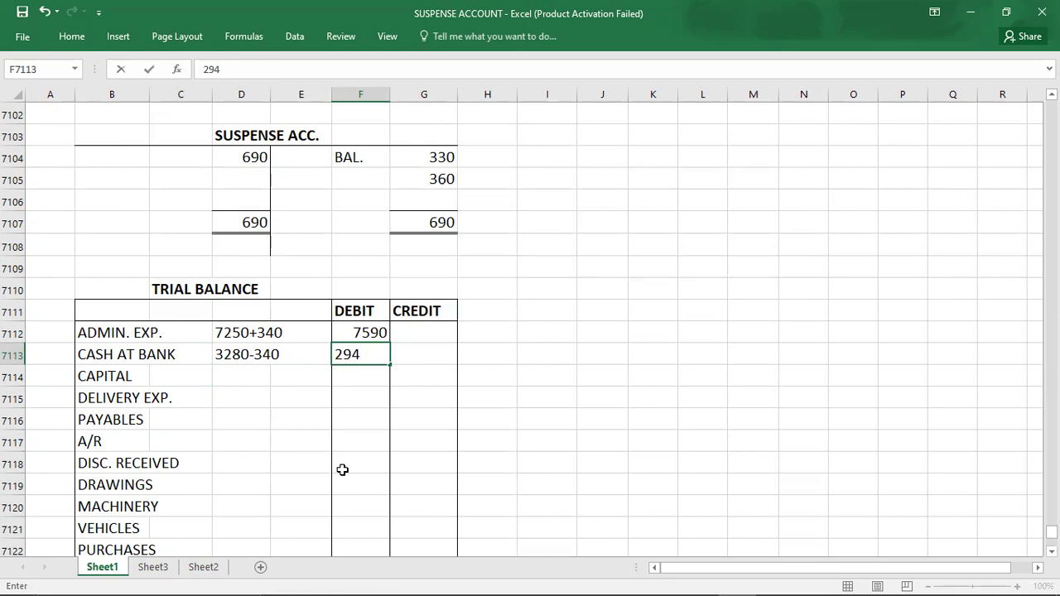
text(0)
key(Return)
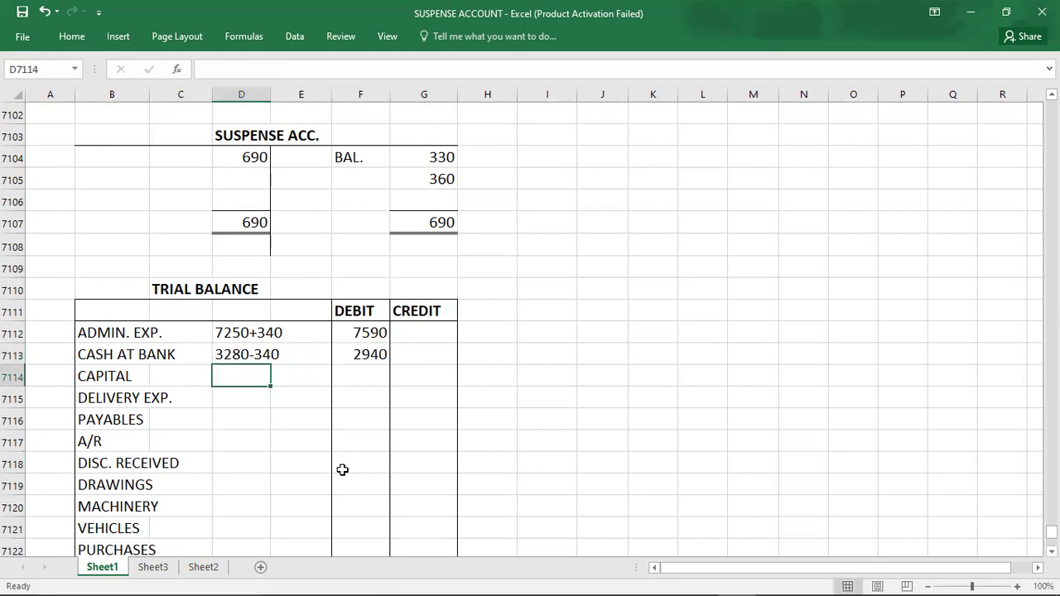
Step: Look up capital in the question document's initial trial balance and enter 60000 in the credit cell G7114
key(alt+Tab)
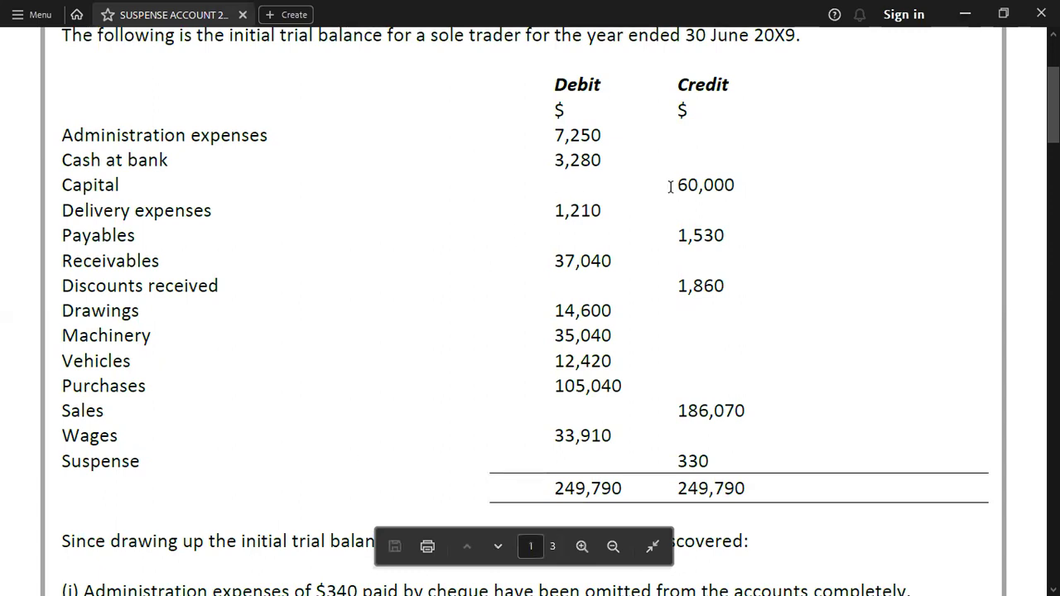
key(alt+Tab)
key(Right)
key(Right)
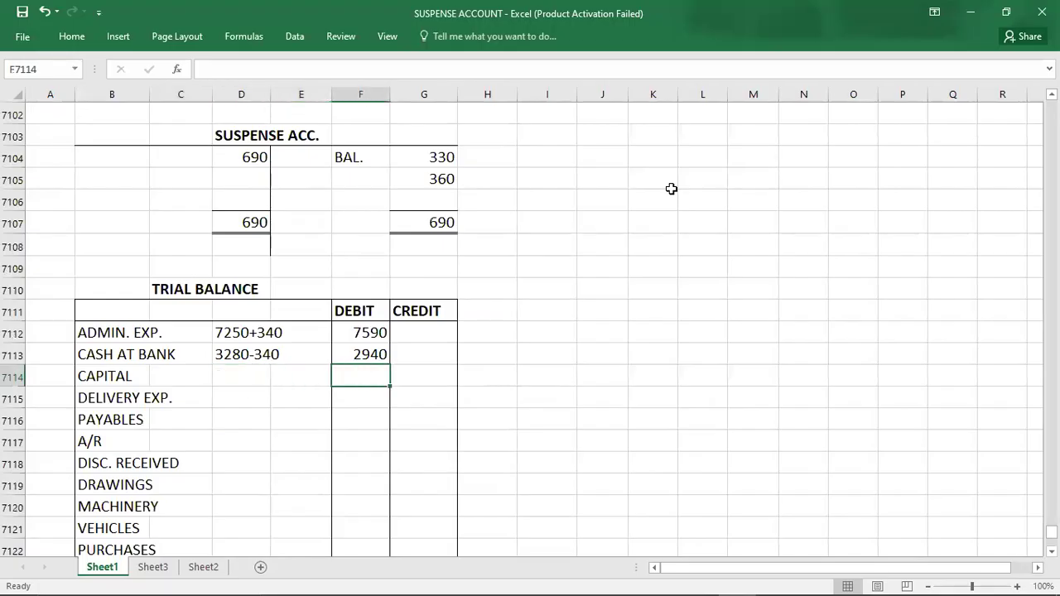
key(Right)
text(60000)
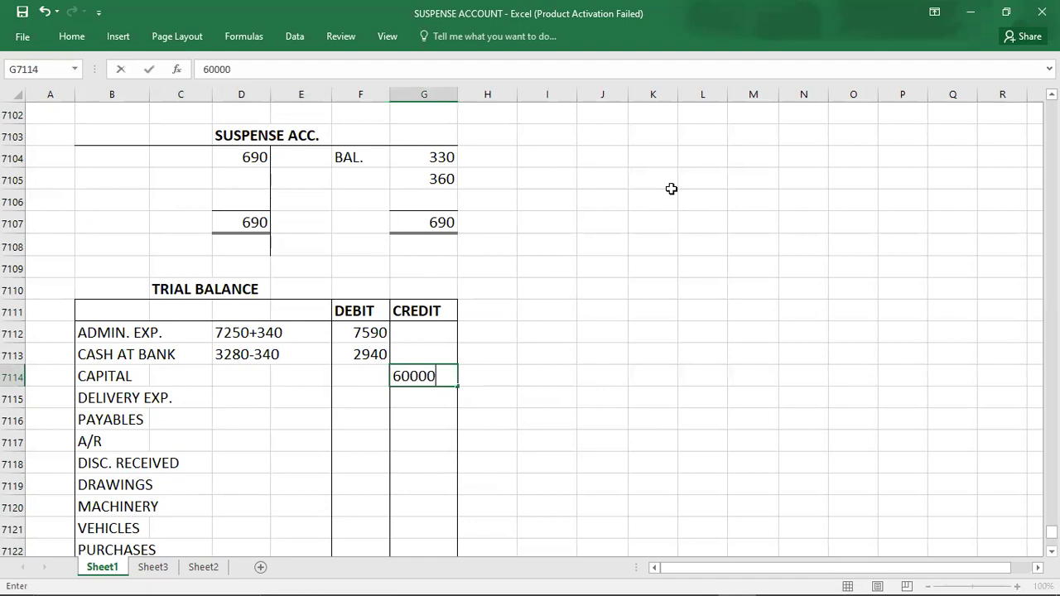
key(Return)
Step: Look up delivery expenses in the question document and enter 1210 in the trial balance's debit cell F7115
key(alt+Tab)
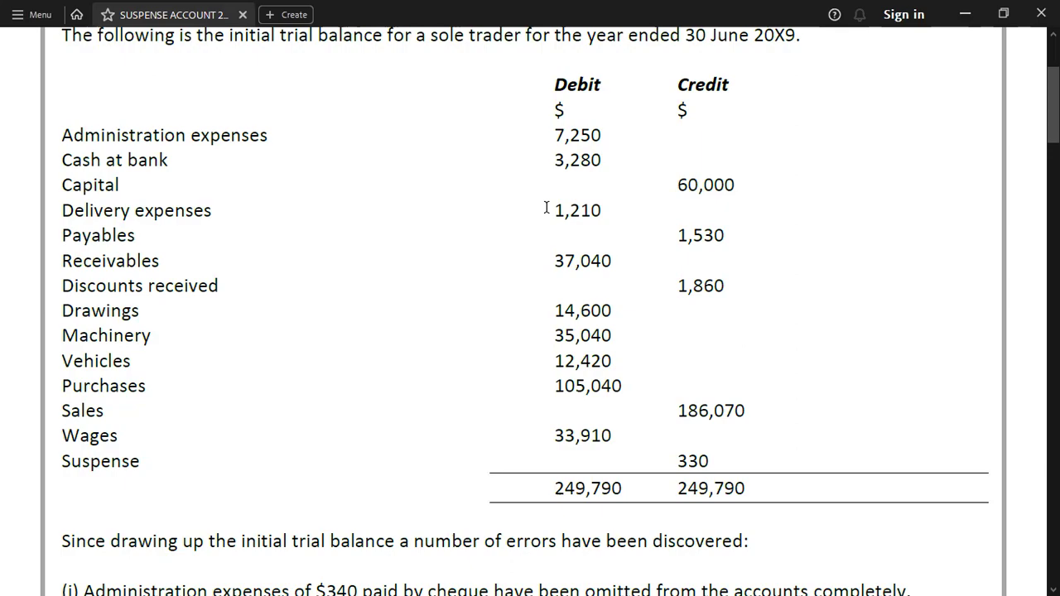
key(alt+Tab)
key(Left)
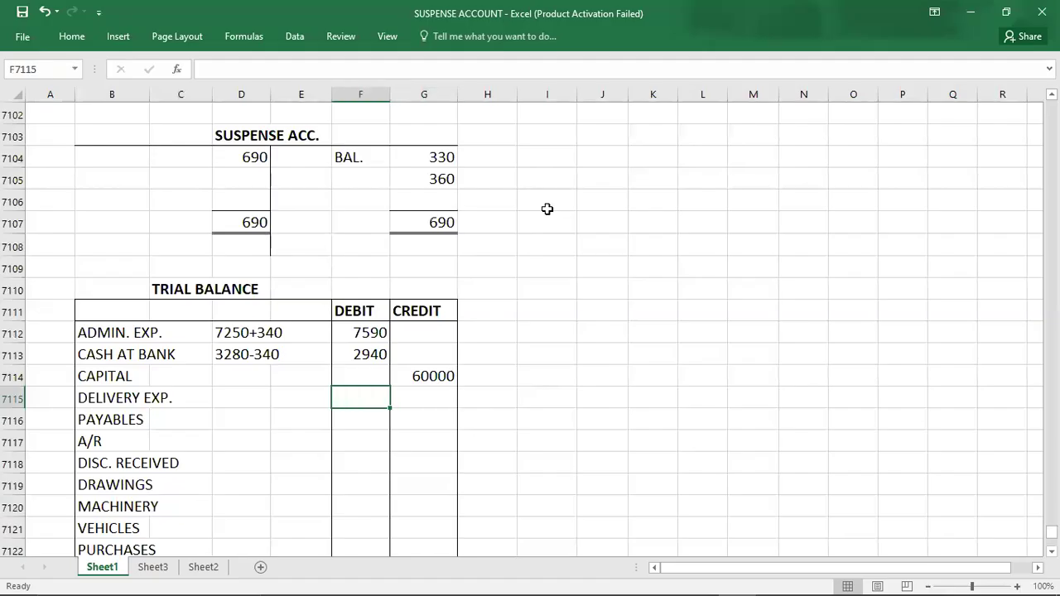
text(1210)
key(Return)
Step: Look up payables in the question document and enter 1530 in the trial balance's credit cell G7116
key(Down)
key(Down)
key(Down)
key(Down)
key(Down)
key(Down)
key(Down)
key(Down)
key(Down)
key(Down)
key(Down)
key(Down)
key(Down)
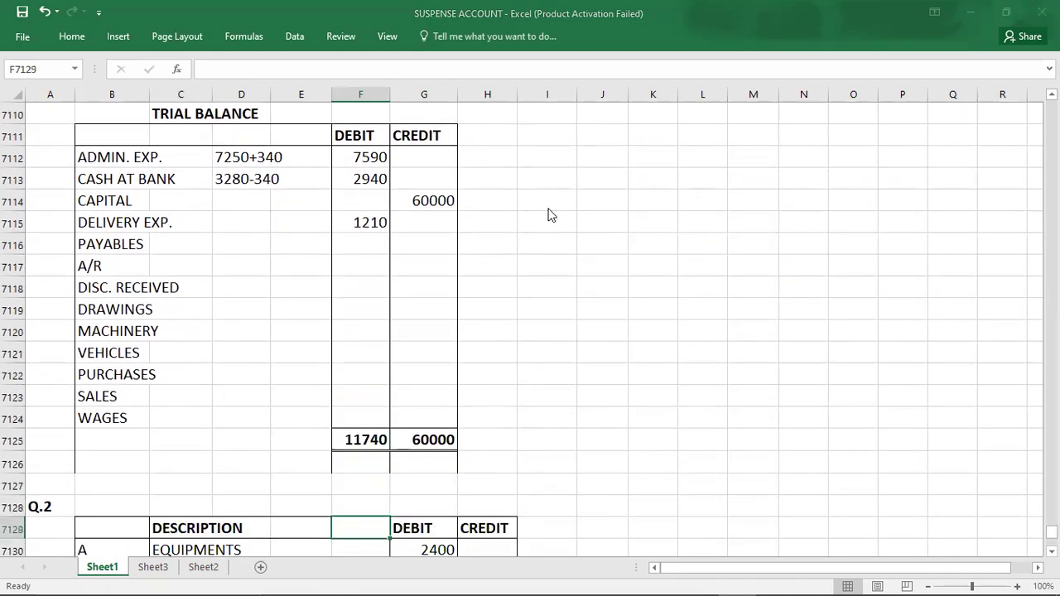
key(alt+Tab)
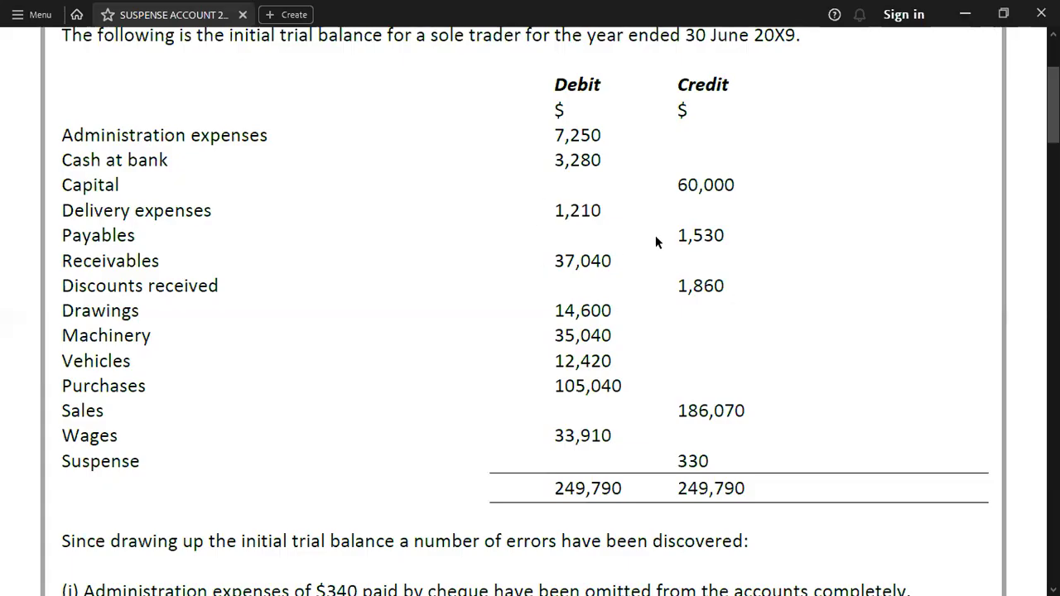
key(alt+Tab)
key(Up)
key(Up)
key(Up)
key(Up)
key(Up)
key(Up)
key(Up)
key(Up)
key(Up)
key(Up)
key(Up)
key(Up)
key(Up)
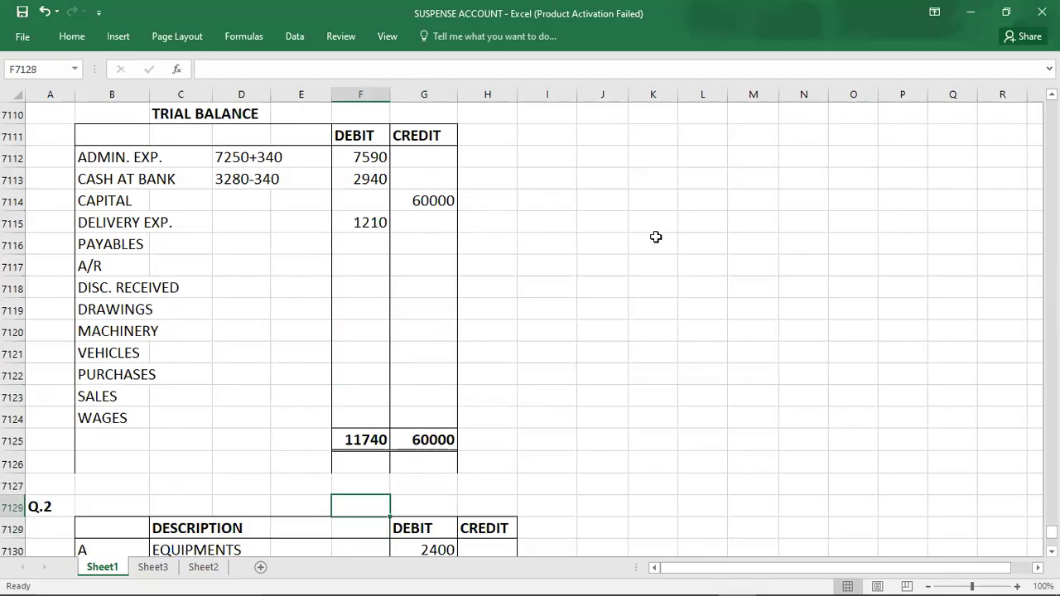
key(Right)
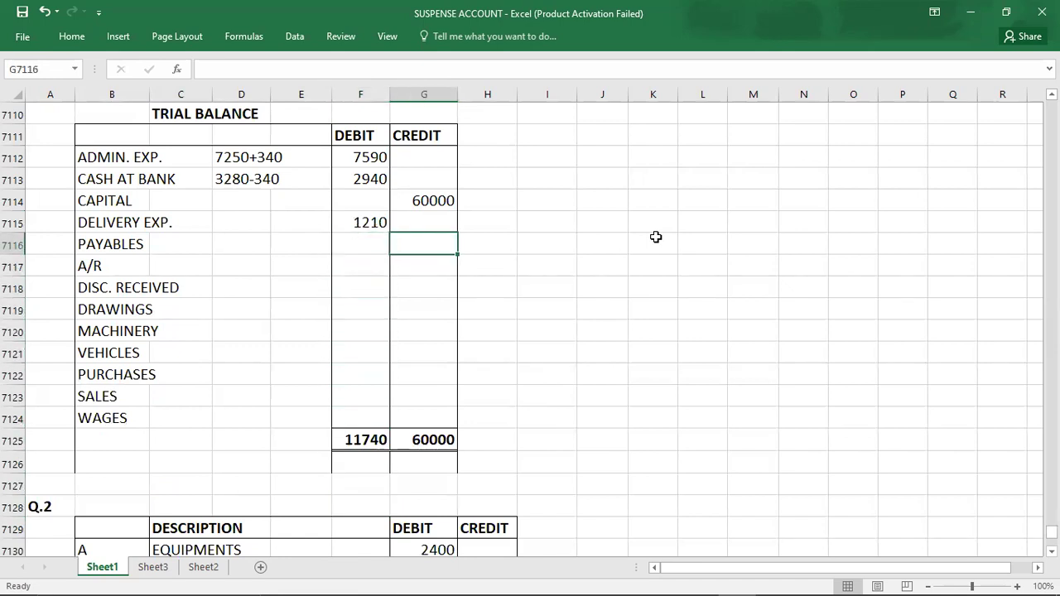
key(alt+Tab)
key(alt+Tab)
text(1530)
key(Return)
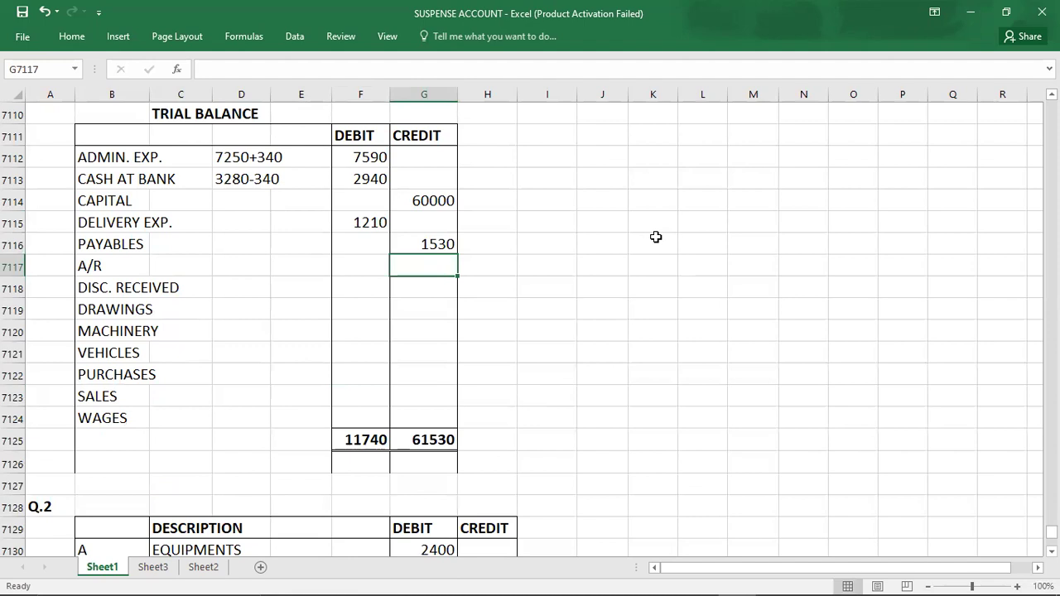
Step: Look up receivables in the question document and review the journal's correcting entries for any adjustment to A/R
key(alt+Tab)
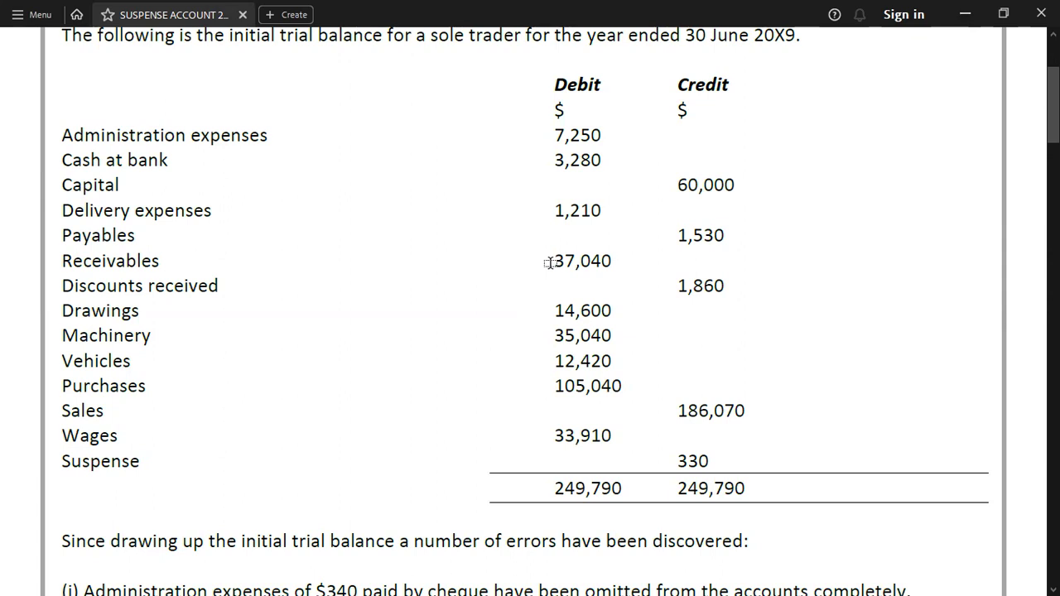
key(alt+Tab)
key(Up)
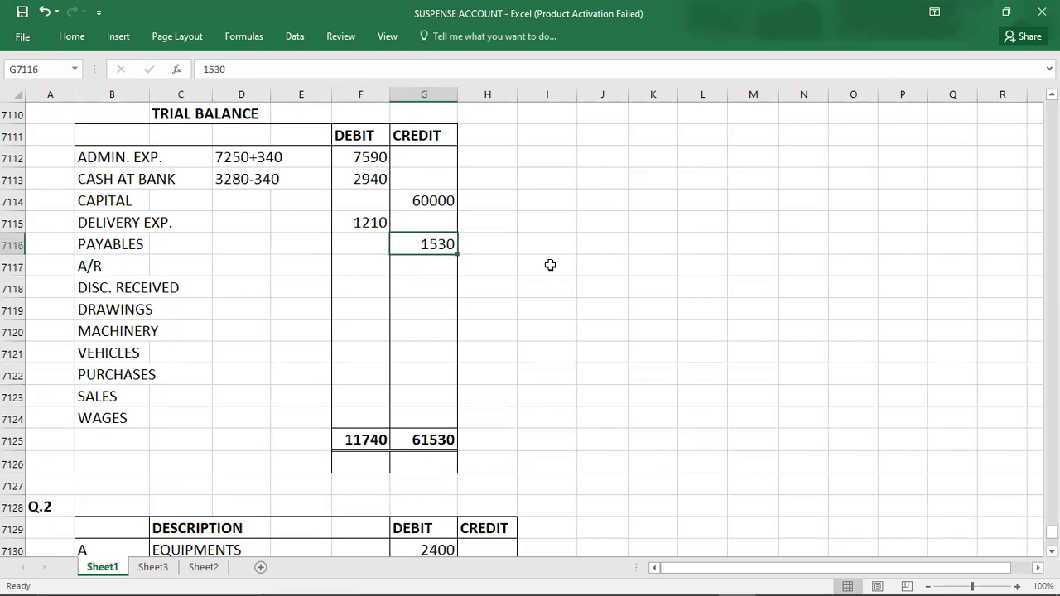
key(Up)
key(Up)
key(Up)
key(Up)
key(Up)
key(Up)
key(Up)
key(Up)
key(Up)
key(Up)
key(Up)
key(Up)
key(Up)
key(Up)
key(Up)
key(Up)
key(Up)
key(Up)
key(Up)
key(Up)
key(Up)
key(Up)
key(Up)
key(Up)
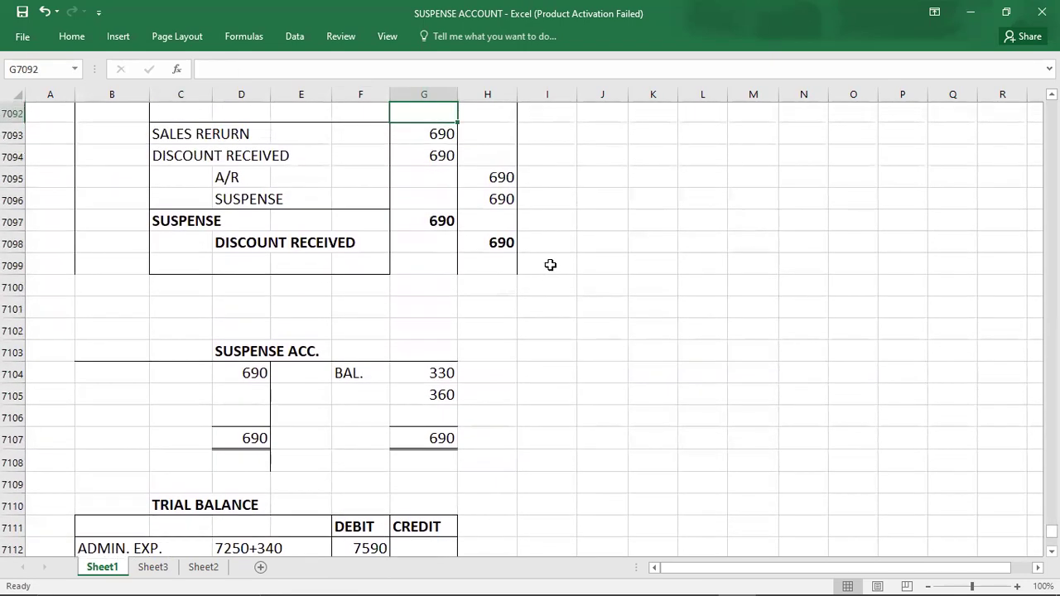
key(Up)
key(Up)
key(Up)
key(Up)
key(Up)
key(Up)
key(Up)
key(Up)
key(Up)
key(Up)
key(Up)
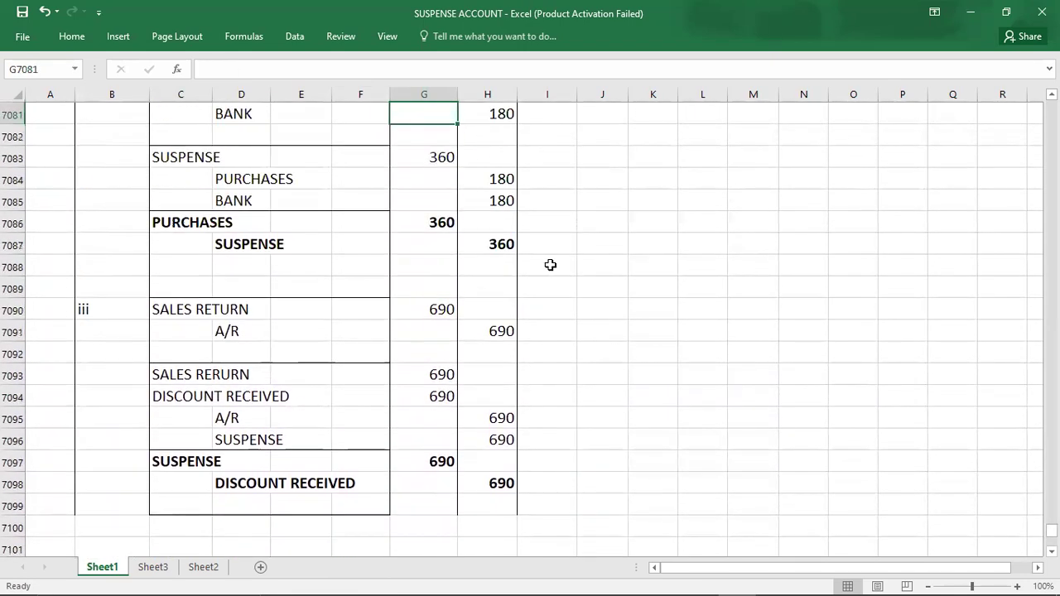
key(Up)
key(Up)
key(Up)
key(Up)
key(Up)
key(Up)
key(Up)
key(Up)
key(Up)
key(Up)
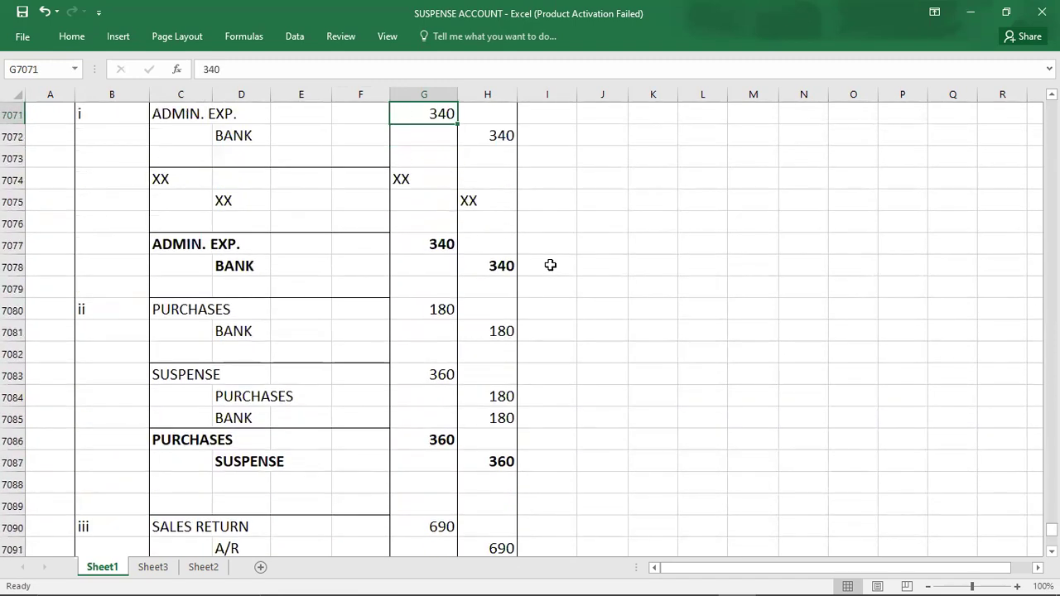
Step: Review the bold correcting entries for errors (i) to (iii) in the journal for any adjustment to A/R
key(Down)
key(Down)
key(Down)
key(Down)
key(Down)
key(Down)
key(Down)
key(Down)
key(Down)
key(Down)
key(Down)
key(Down)
key(Down)
key(Down)
key(Down)
key(Down)
key(Down)
key(Down)
key(Down)
key(Down)
key(Down)
key(Down)
key(Down)
key(Down)
key(Down)
key(Down)
key(Down)
key(Down)
key(Down)
key(Down)
key(Down)
key(Down)
key(Down)
key(Down)
key(Down)
key(Down)
key(Down)
key(Down)
key(Down)
key(Down)
key(Down)
key(Down)
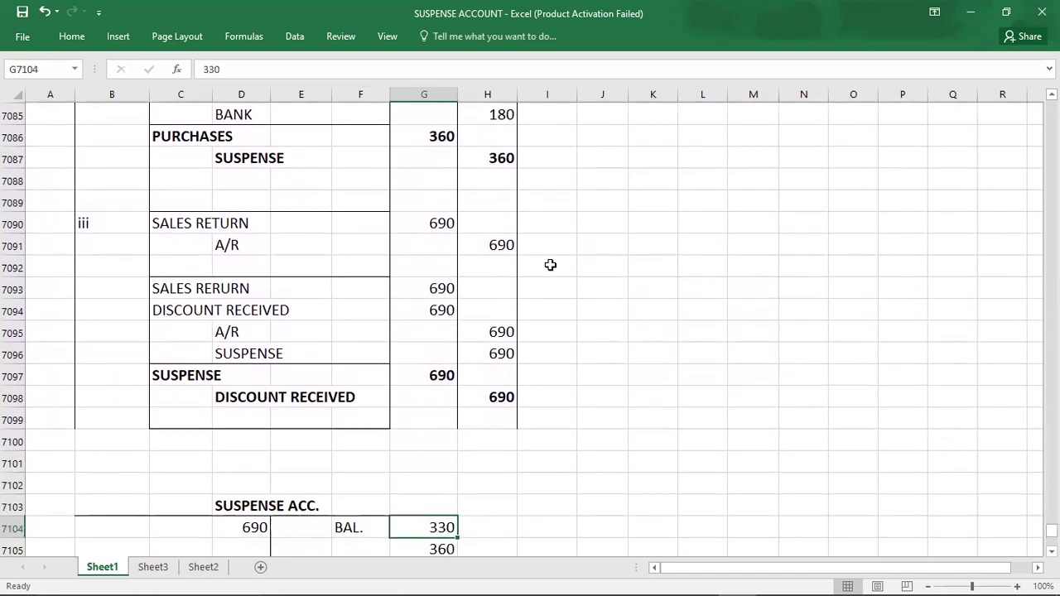
key(Down)
key(Down)
key(Down)
key(Down)
key(Down)
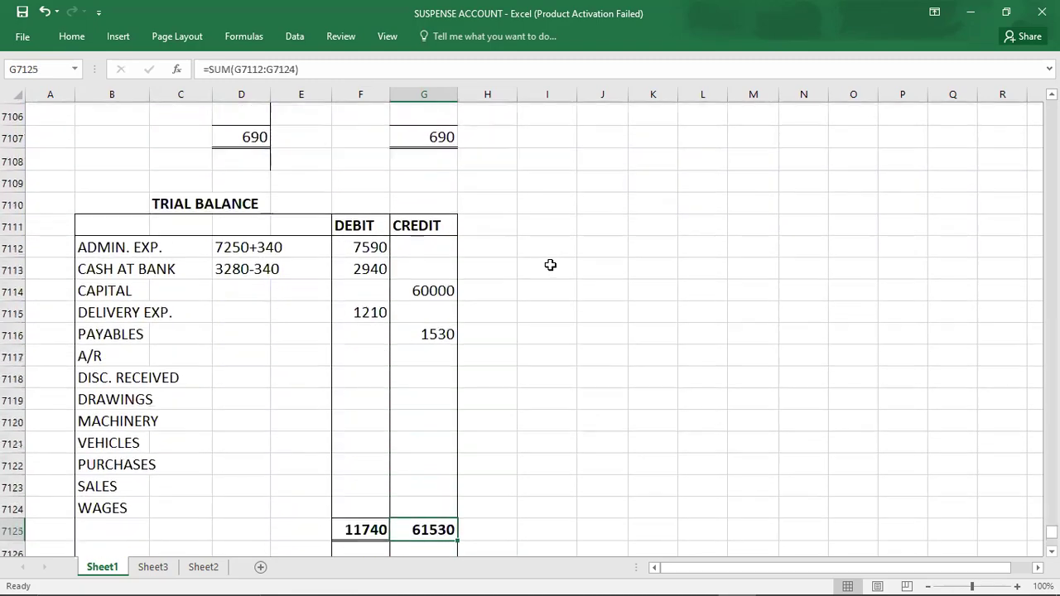
Step: Look up receivables in the question document's initial trial balance and enter 37040 in the trial balance's debit cell F7117
key(alt+Tab)
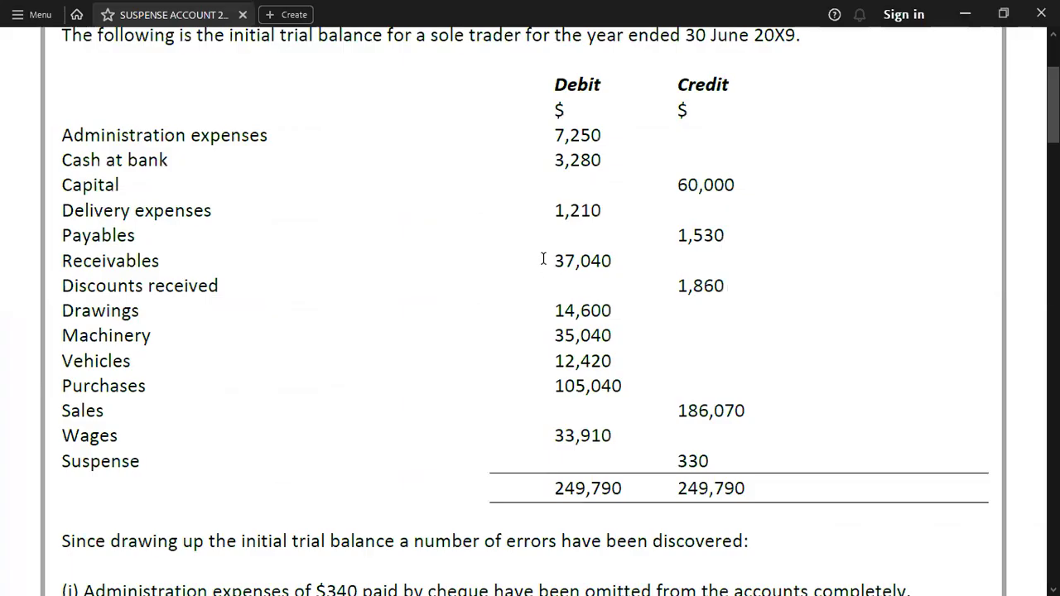
key(alt+Tab)
key(Up)
key(Up)
key(Up)
key(Up)
key(Up)
key(Up)
key(Up)
key(Up)
key(Up)
key(Up)
key(Up)
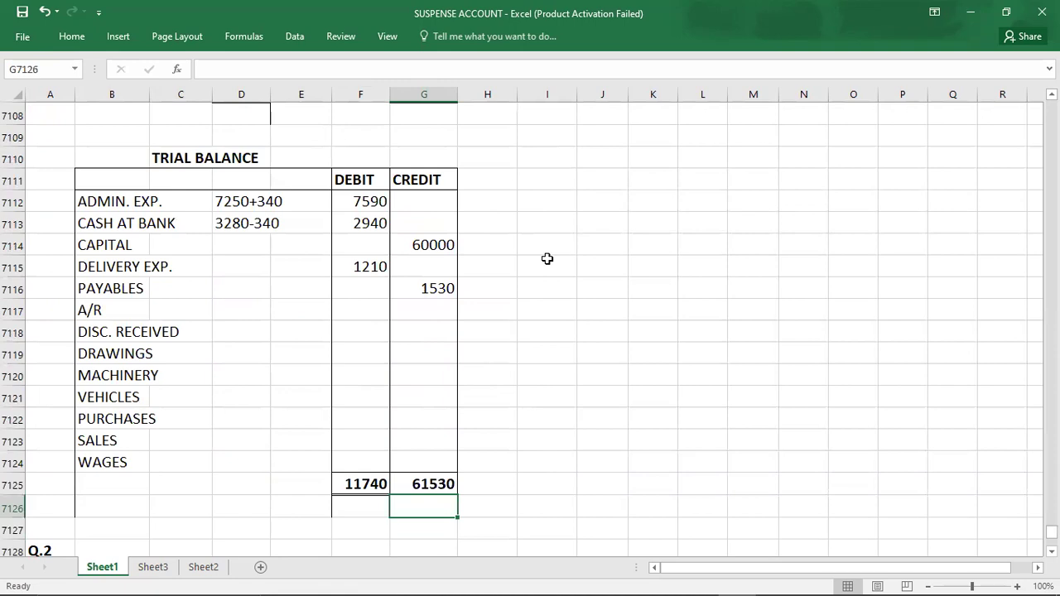
key(Left)
key(Down)
text(37040)
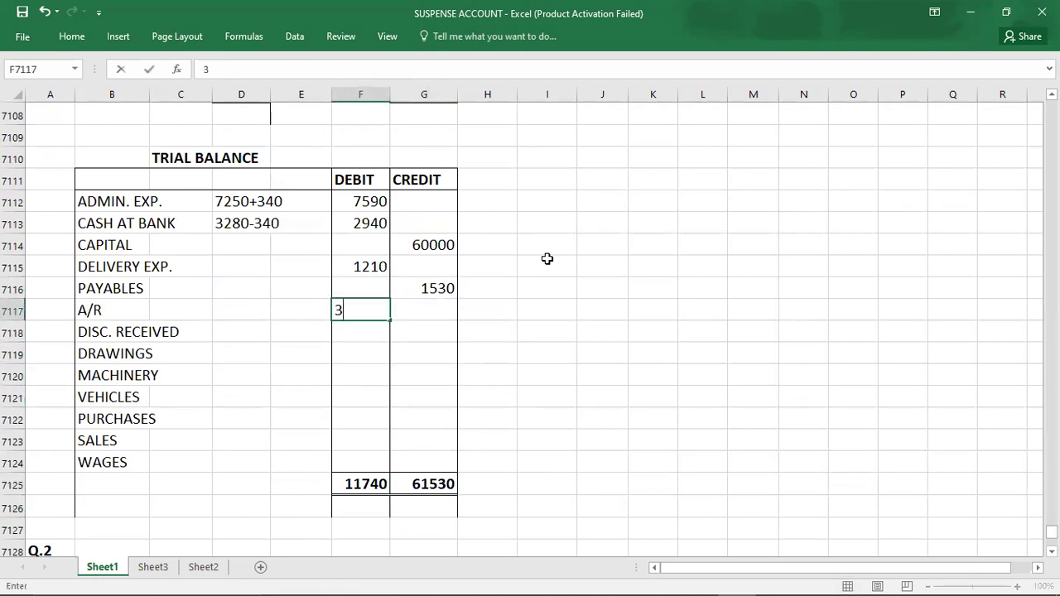
key(Return)
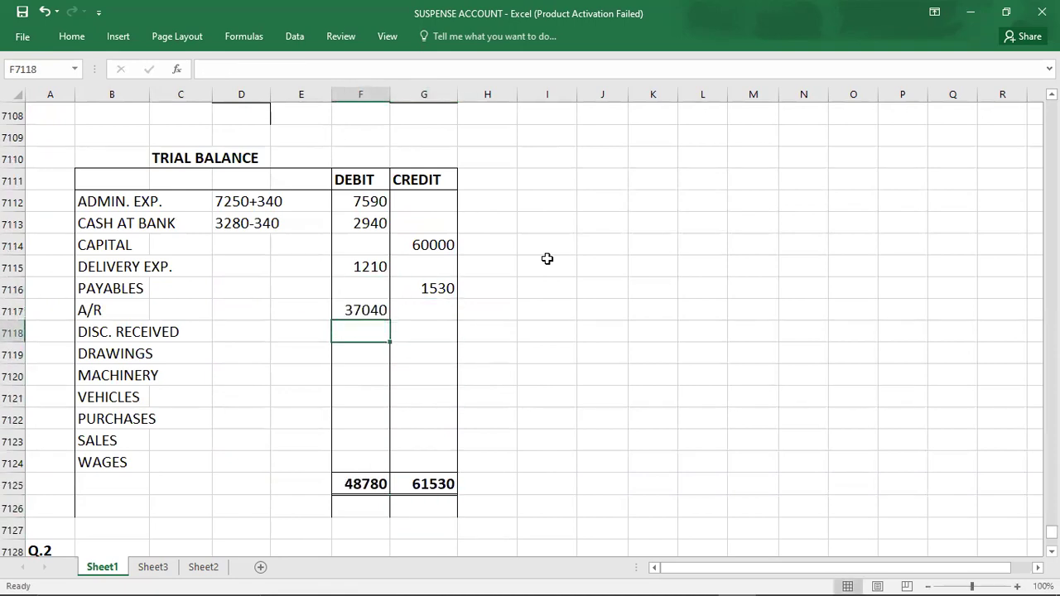
Step: Look up discounts received in the question document and enter 1860 in the trial balance's working cell D7118
key(Left)
key(Left)
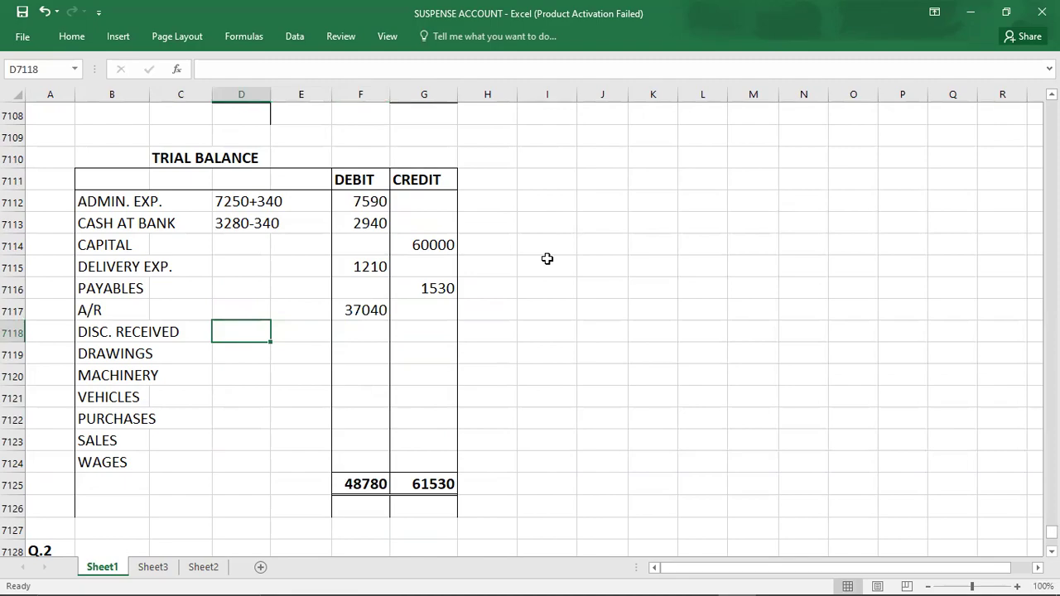
key(alt+Tab)
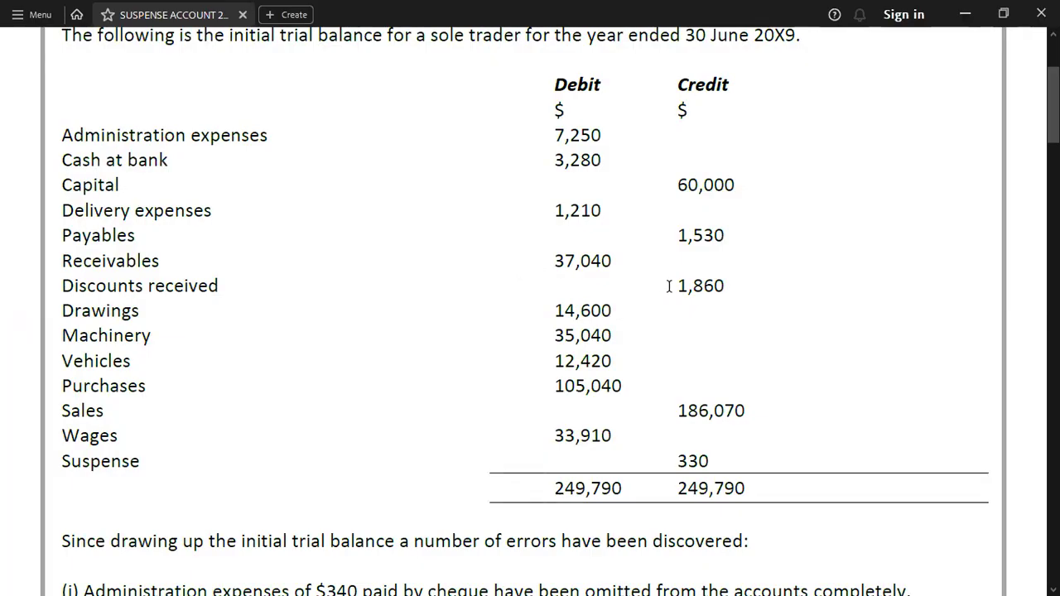
key(alt+Tab)
text(1860)
key(Up)
Step: Examine the journal's correcting entries and suspense account for the adjustment to discount received
key(Up)
key(Up)
key(Up)
key(Up)
key(Up)
key(Up)
key(Up)
key(Up)
key(Up)
key(Up)
key(Up)
key(Up)
key(Up)
key(Up)
key(Up)
key(Up)
key(Up)
key(Up)
key(Up)
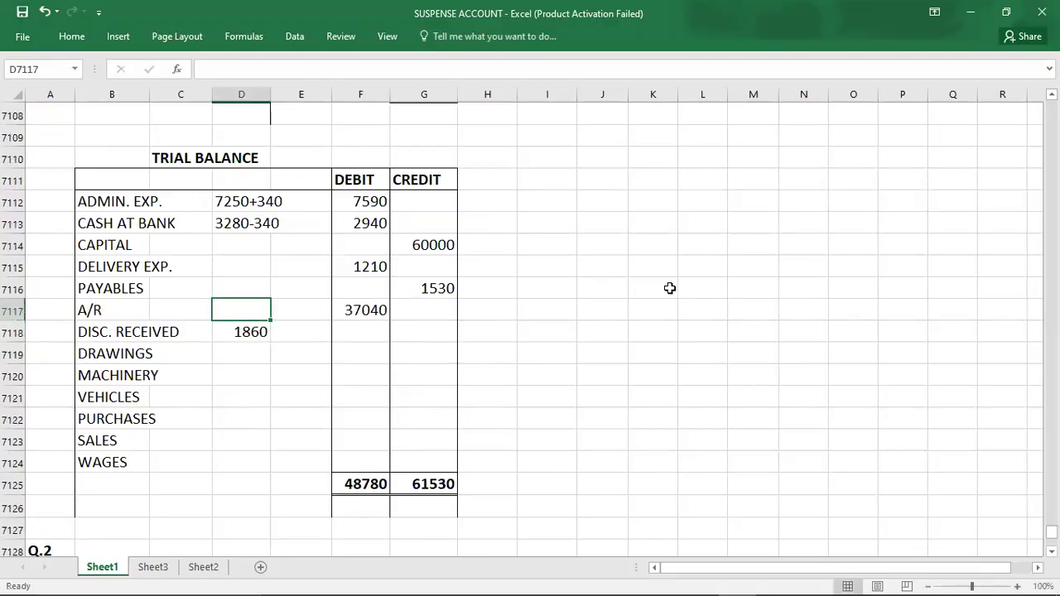
key(Down)
key(Down)
key(Down)
key(Down)
key(Down)
key(Down)
key(Down)
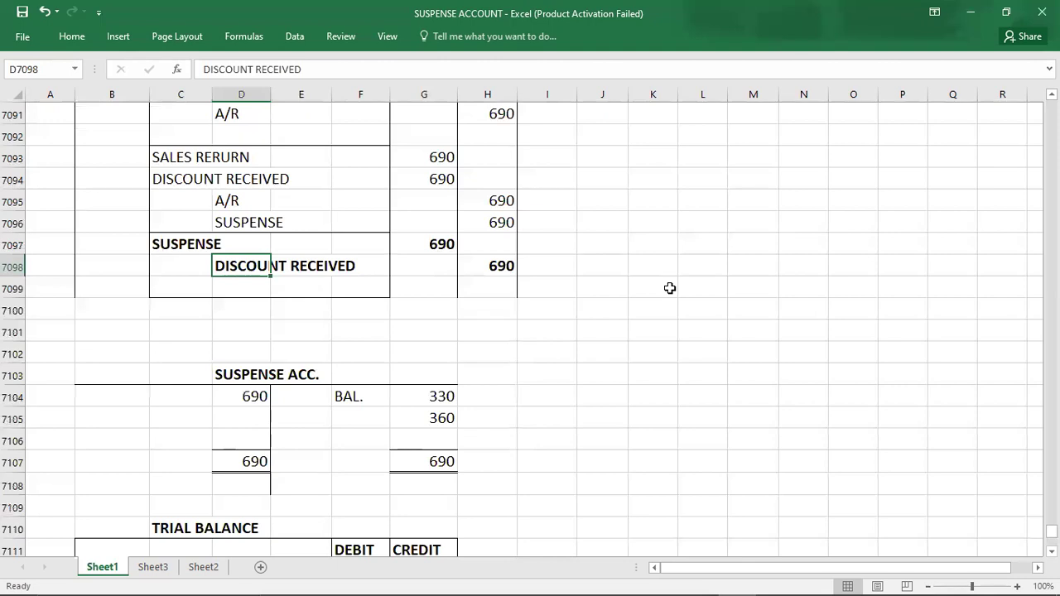
key(Down)
key(Down)
key(Down)
key(Down)
key(Down)
key(Down)
key(Down)
key(Down)
key(Down)
key(Down)
key(Down)
key(Down)
key(Down)
key(Down)
key(Down)
key(Down)
key(Down)
key(Down)
key(Down)
key(Down)
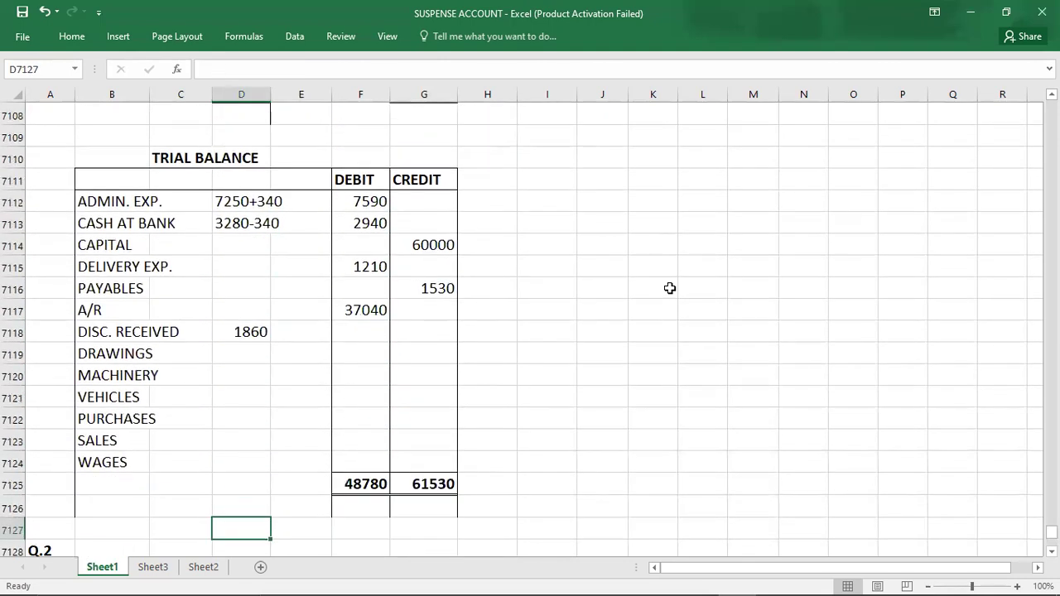
Step: Extend the discount received working in D7118 to 1860+690 and enter 2550 in the credit cell G7118
click(269, 331)
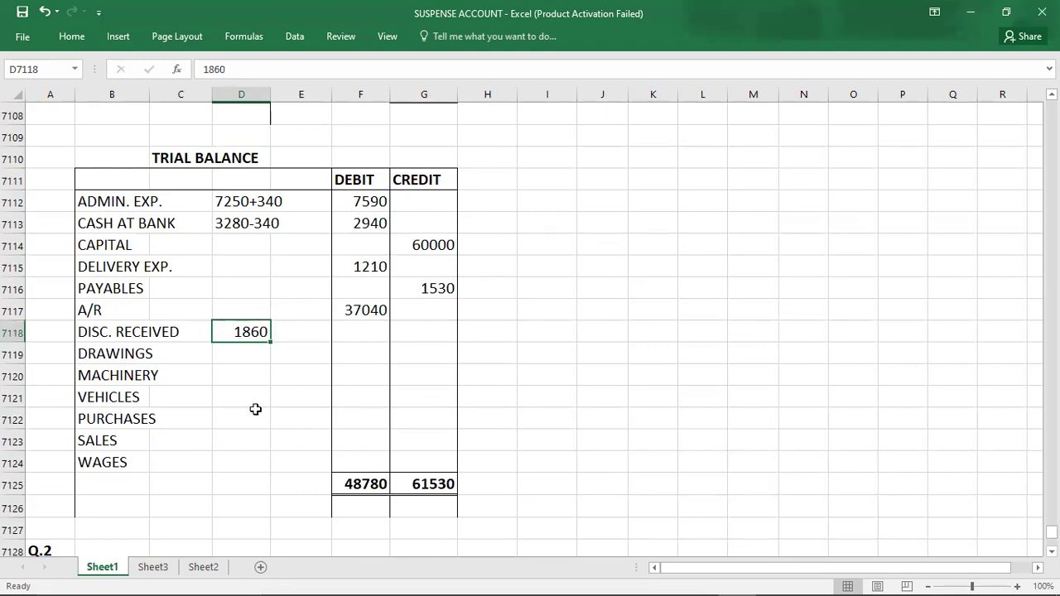
double_click(267, 331)
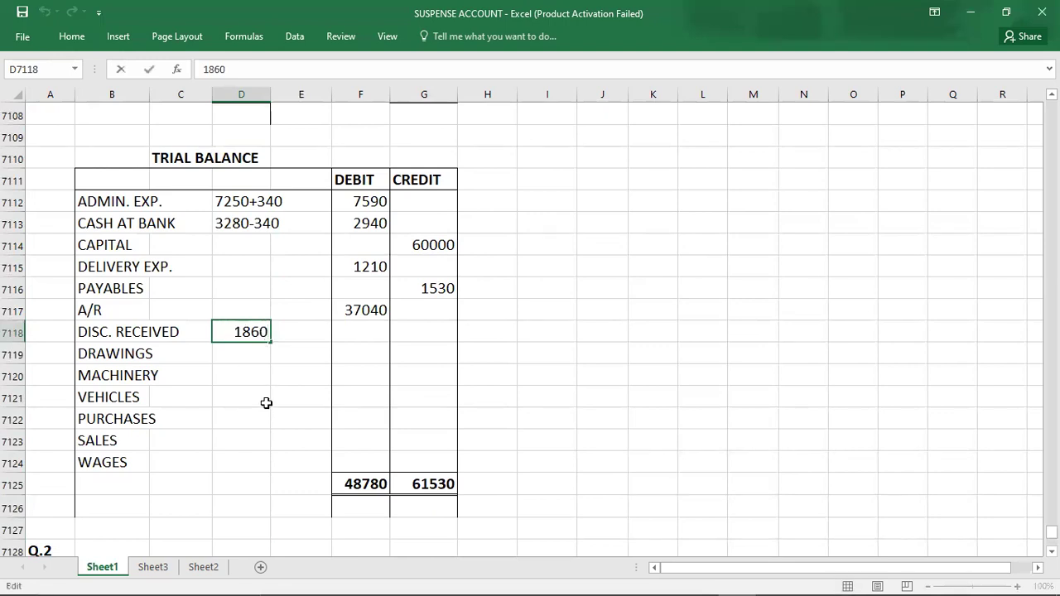
text(+690)
key(Tab)
key(Tab)
key(Tab)
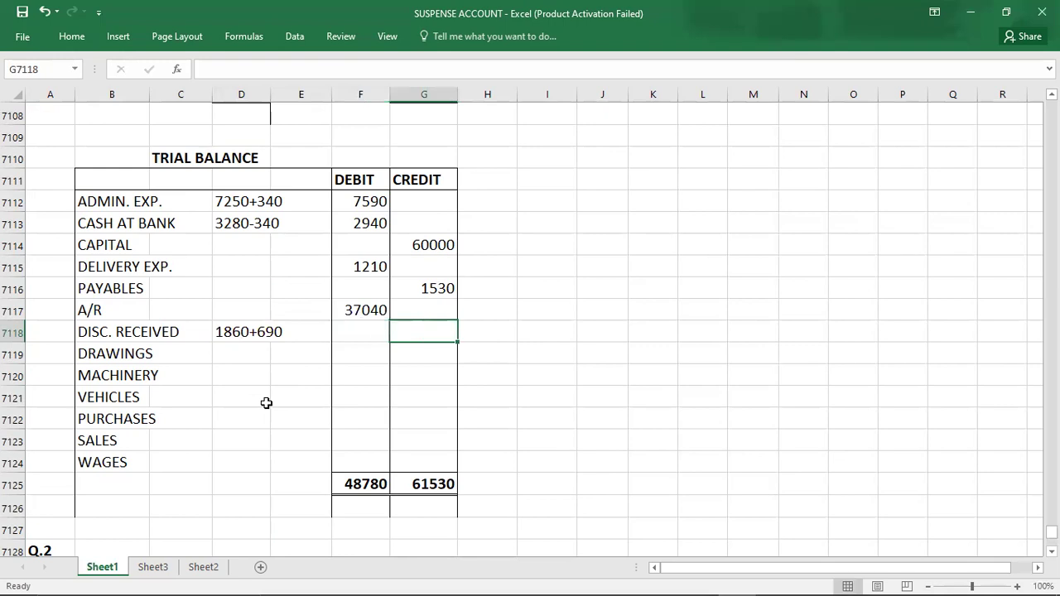
text(25)
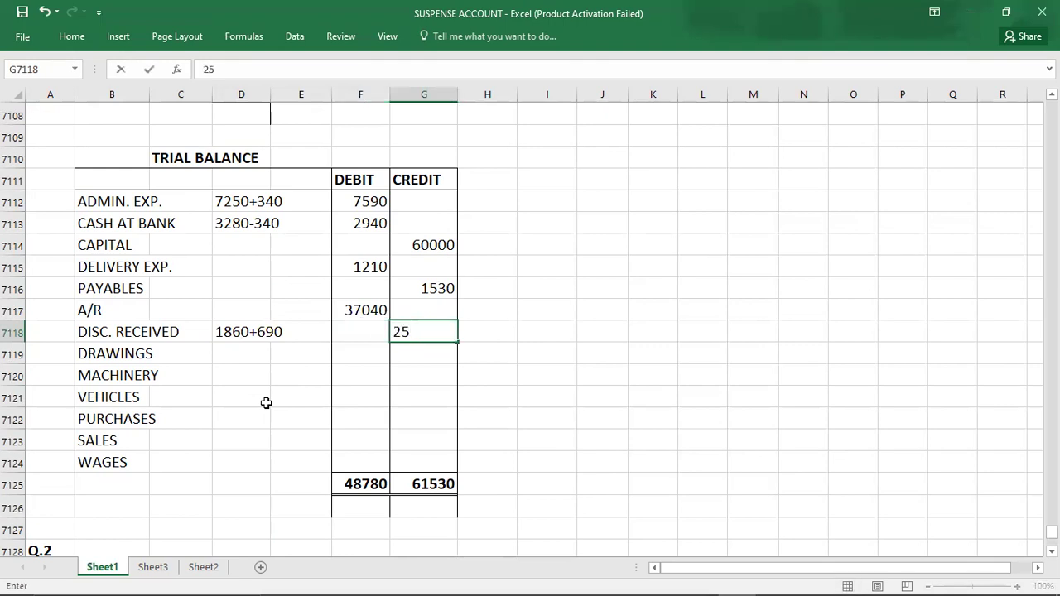
text(50)
key(Return)
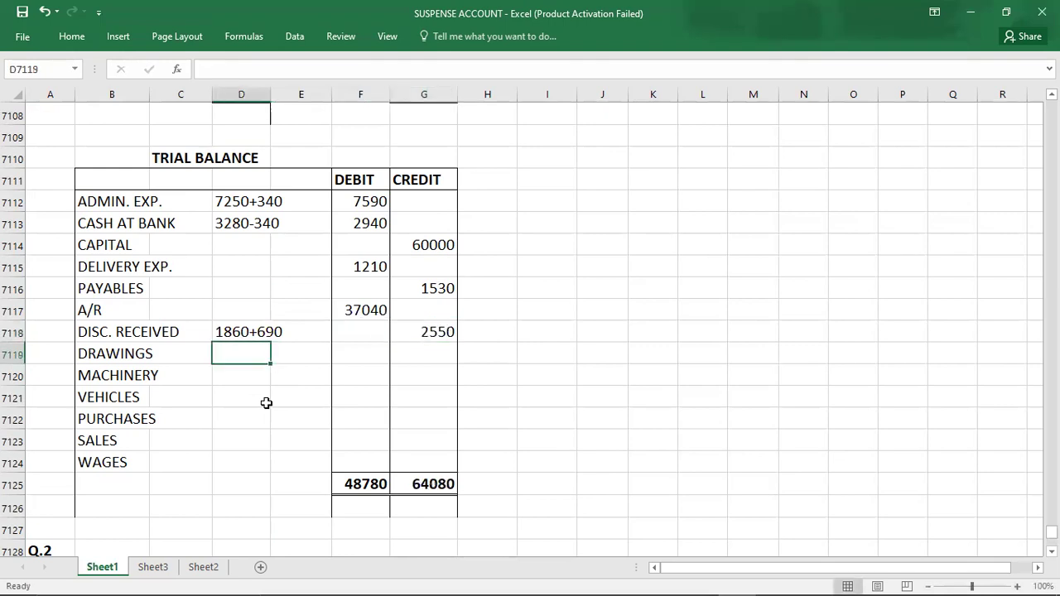
Step: Look up drawings in the question document and enter 14600 in the trial balance's debit cell F7119
key(alt+Tab)
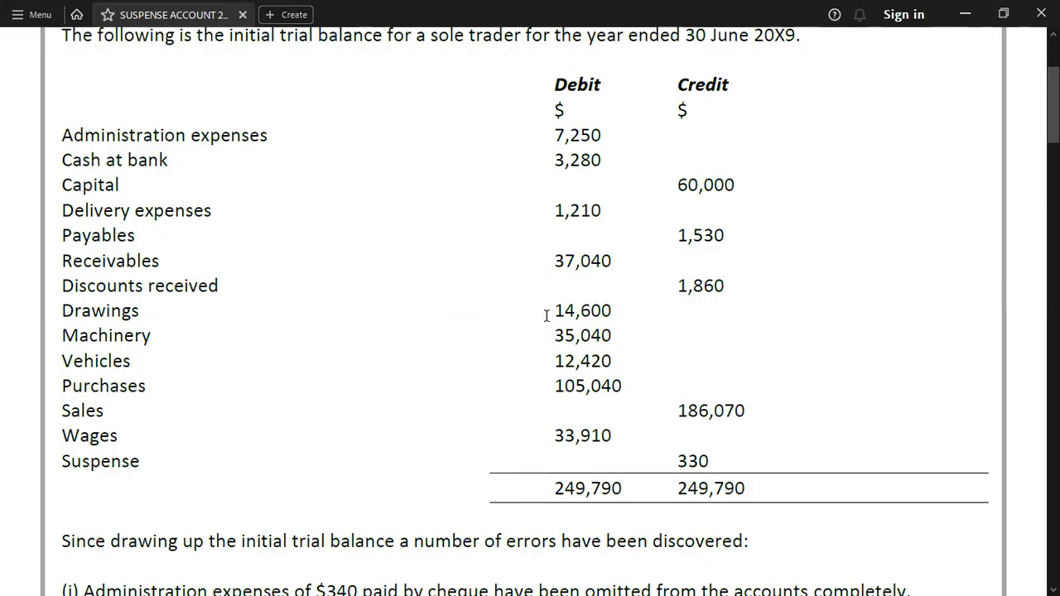
key(alt+Tab)
key(Right)
text(15)
key(BackSpace)
text(4600)
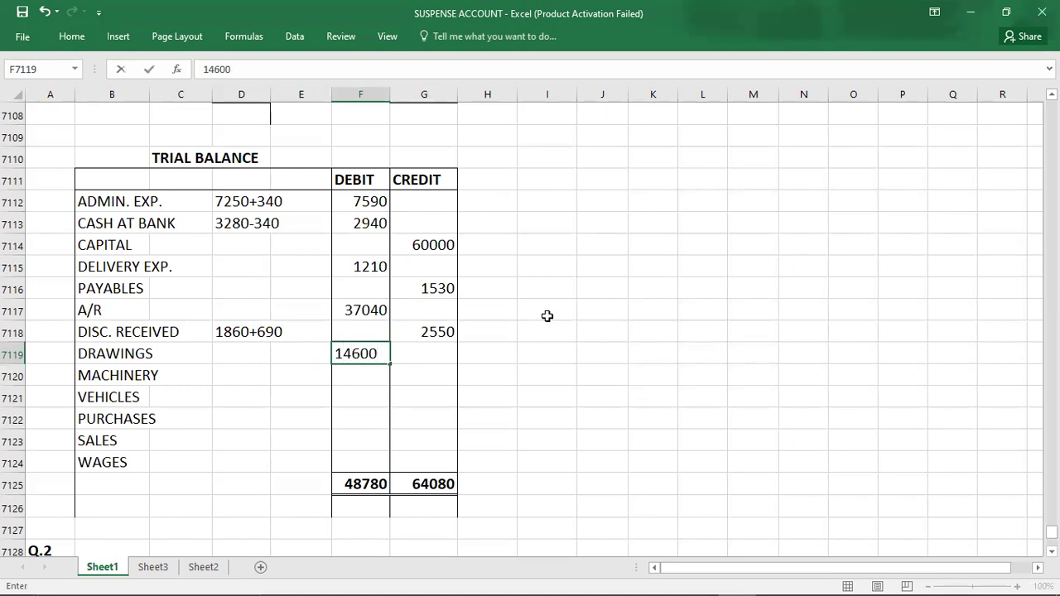
key(Return)
Step: Look up machinery in the question document and enter 35040 in the trial balance's debit cell F7120
key(alt+Tab)
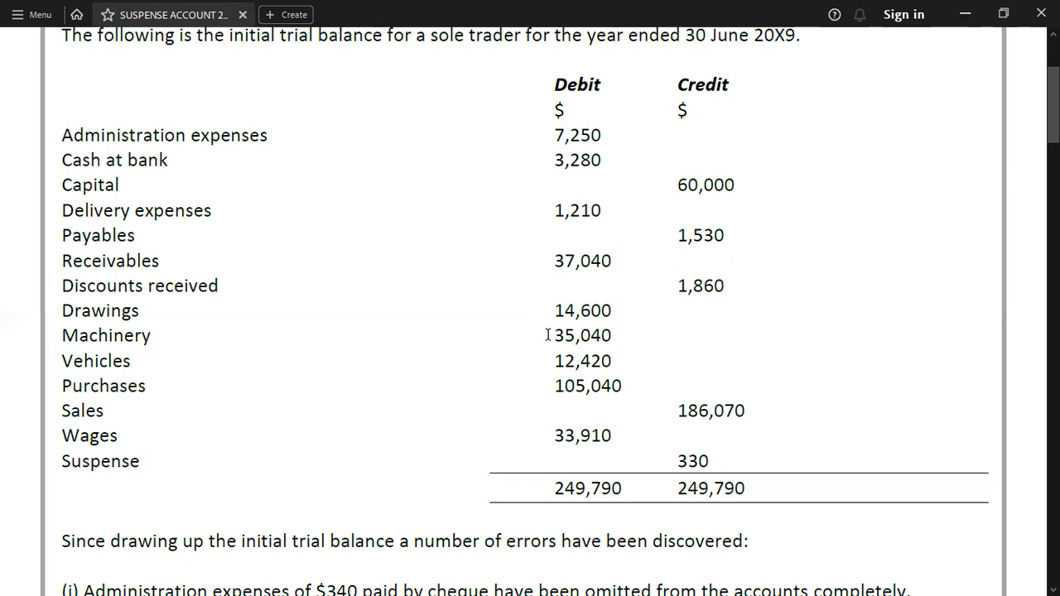
key(alt+Tab)
text(35040)
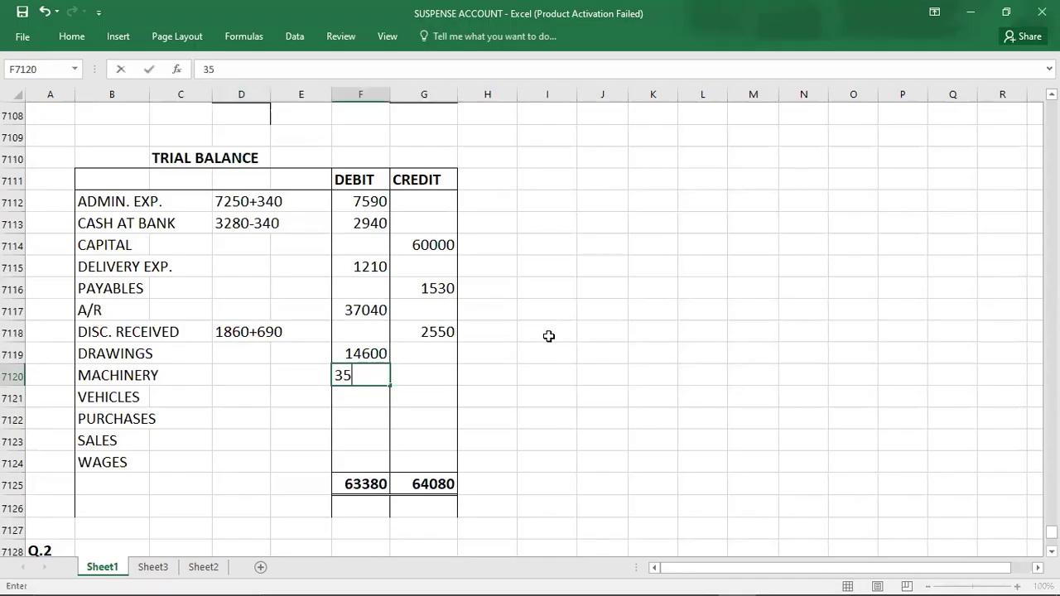
key(Return)
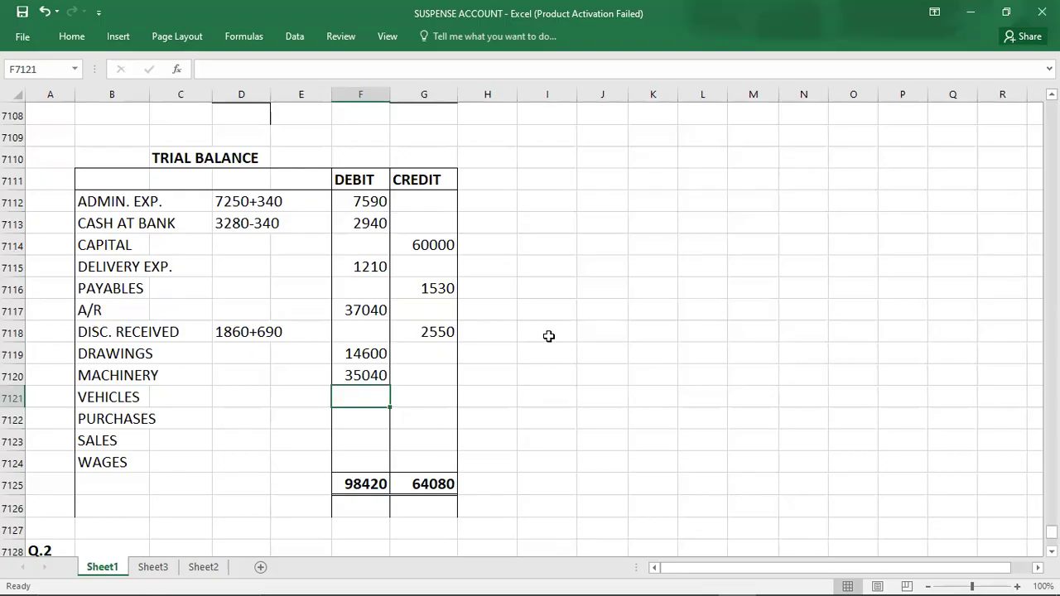
Step: Look up vehicles in the question document and enter 12420 in the trial balance's debit cell F7121
key(alt+Tab)
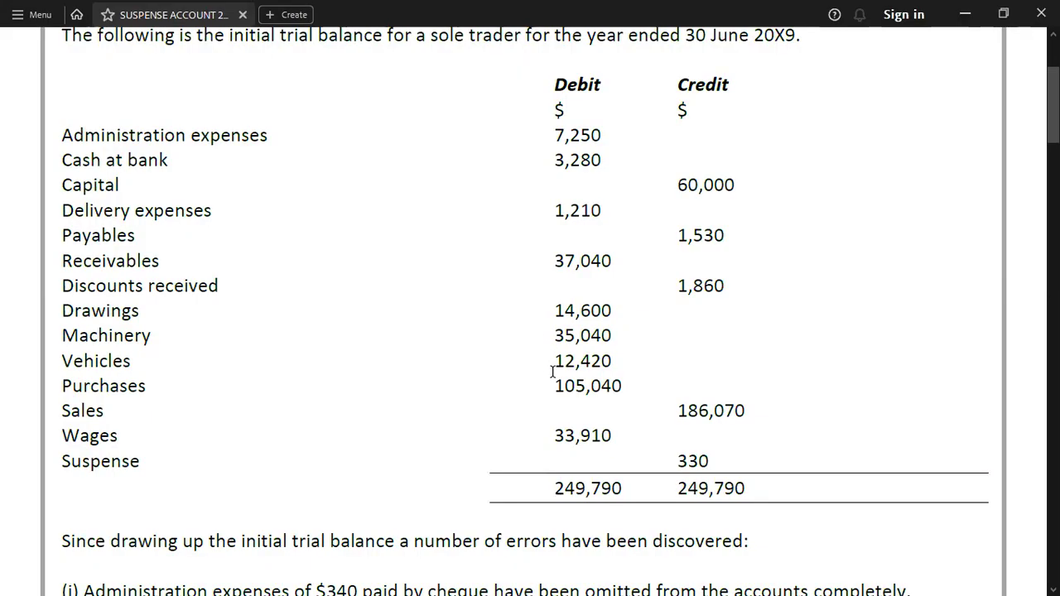
key(alt+Tab)
text(12420)
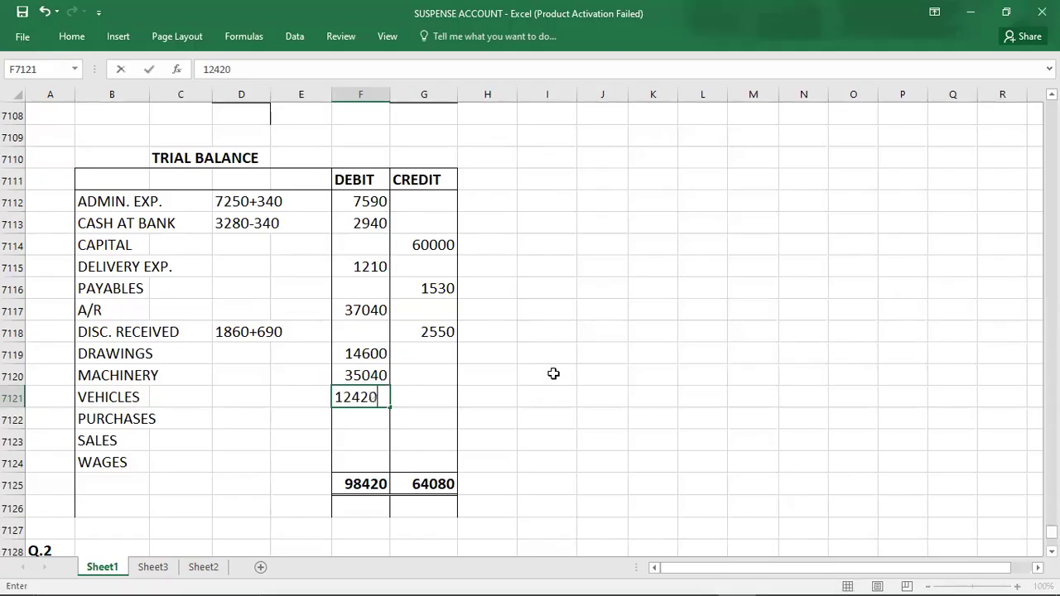
key(Return)
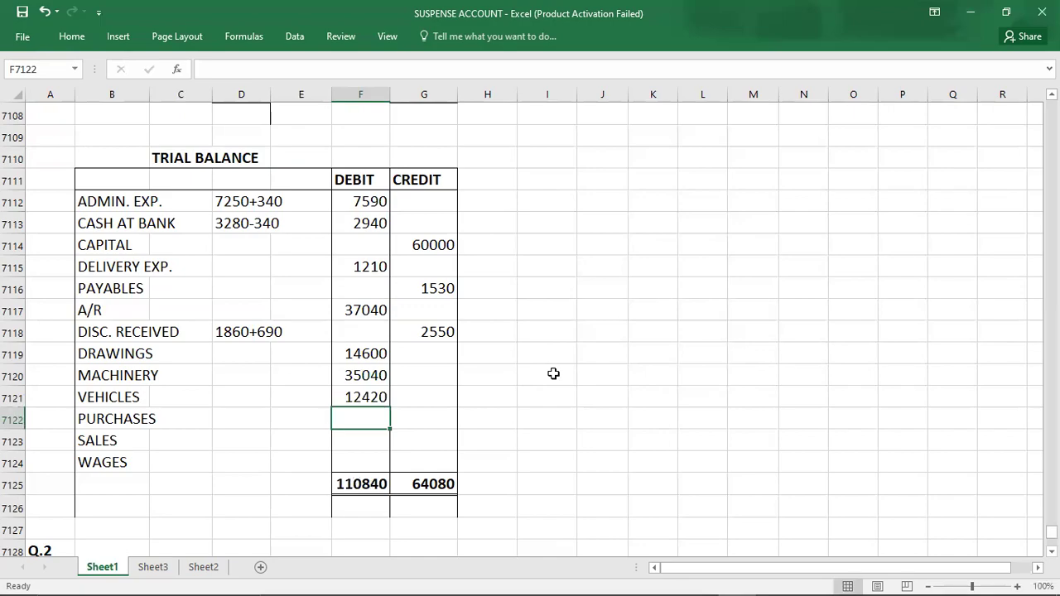
key(alt+Tab)
scroll(552, 373, down, 1)
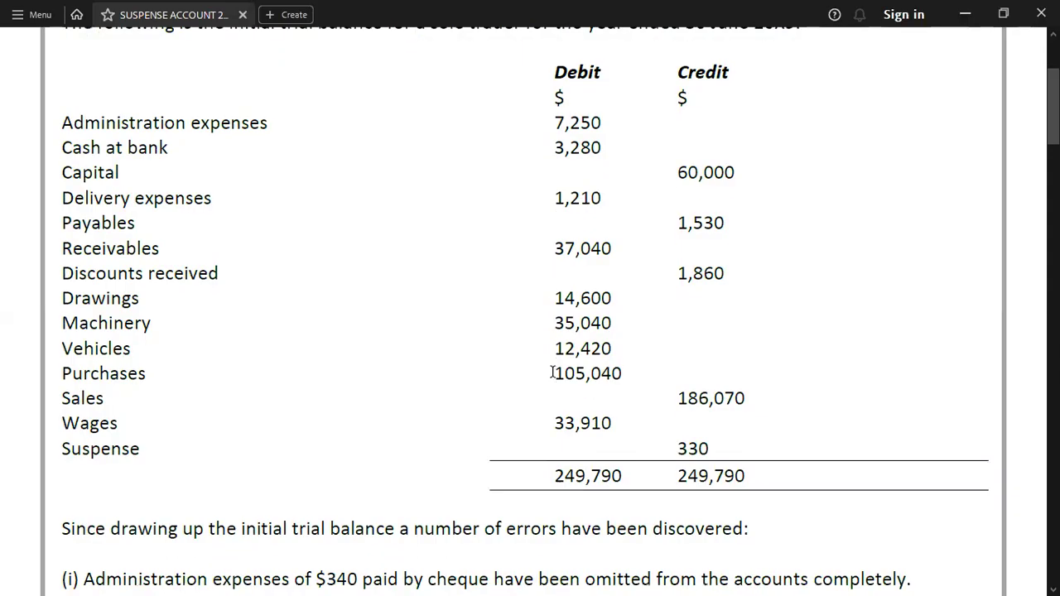
key(alt+Tab)
text(10504)
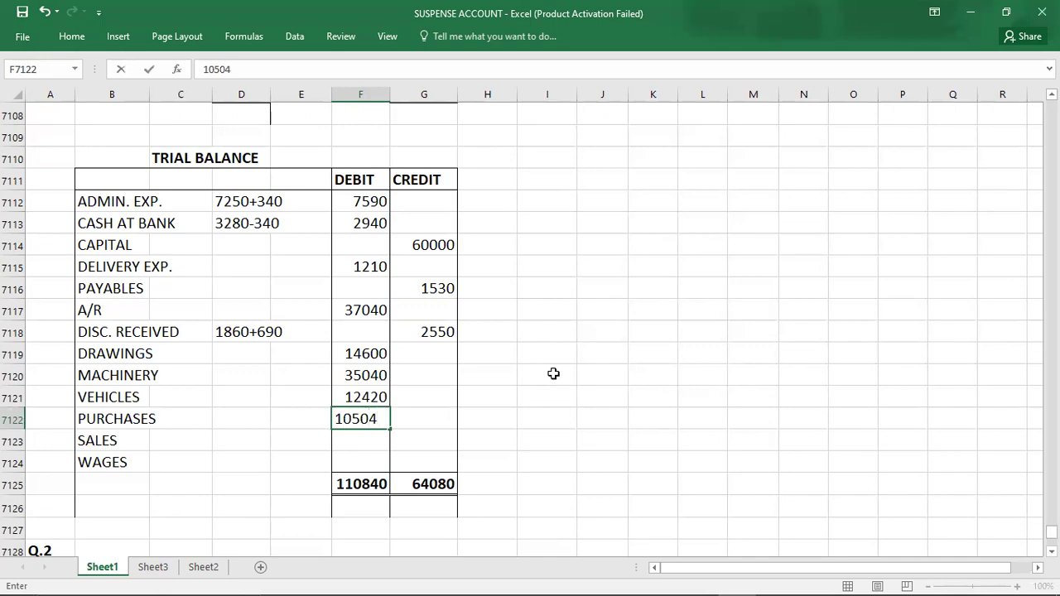
key(BackSpace)
key(BackSpace)
key(alt+Tab)
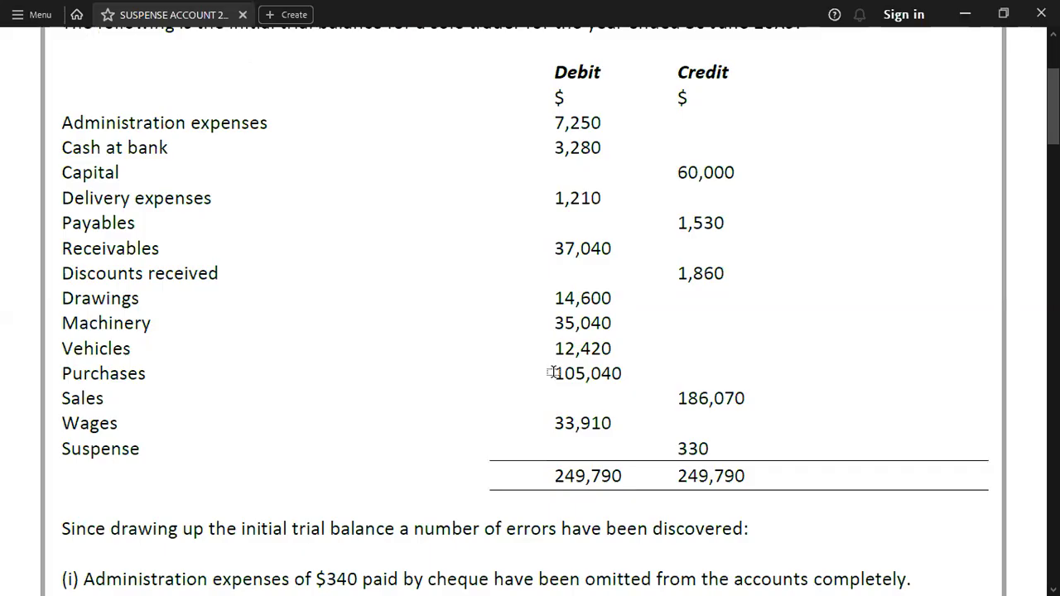
key(alt+Tab)
key(BackSpace)
key(BackSpace)
key(BackSpace)
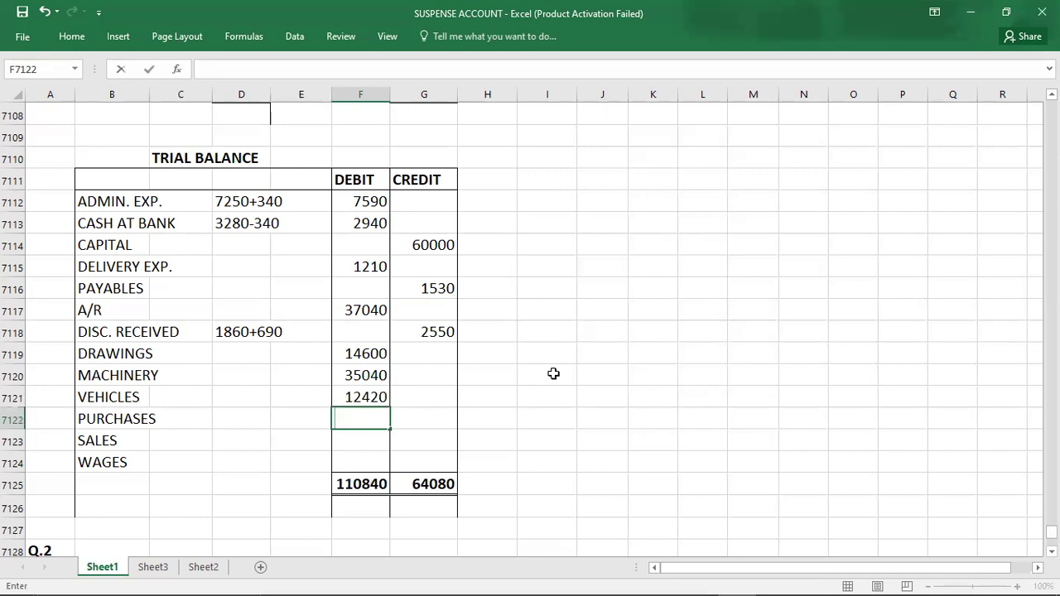
Step: Review the bold correcting entries above the trial balance for the adjustment that affects purchases
key(Up)
key(Up)
key(Up)
key(Up)
key(Up)
key(Up)
key(Up)
key(Up)
key(Up)
key(Up)
key(Up)
key(Up)
key(Up)
key(Up)
key(Up)
key(Up)
key(Up)
key(Up)
key(Up)
key(Up)
key(Up)
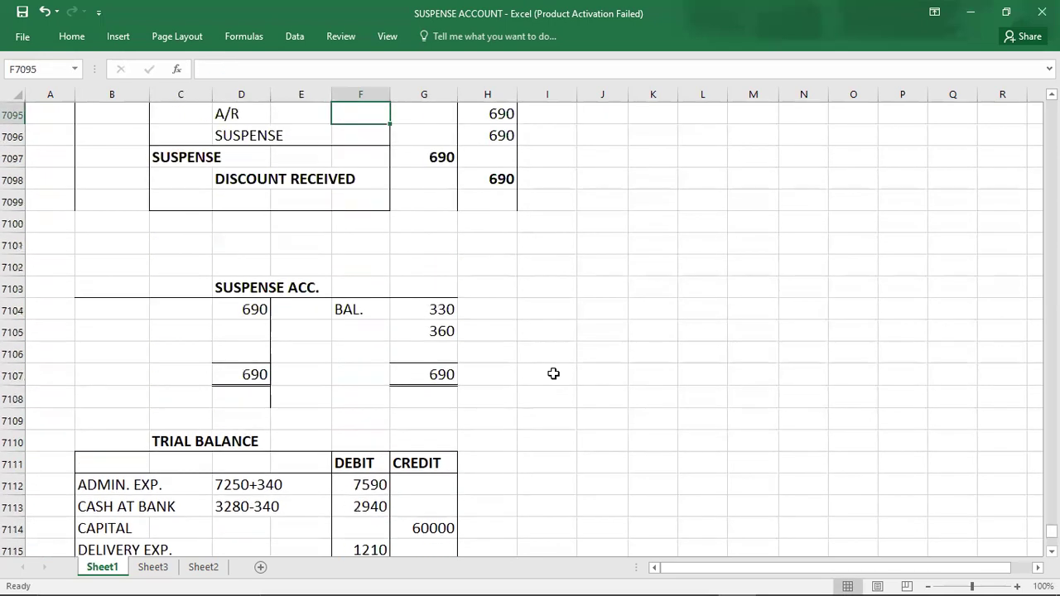
key(Down)
key(Down)
key(Down)
key(Left)
key(Left)
key(Left)
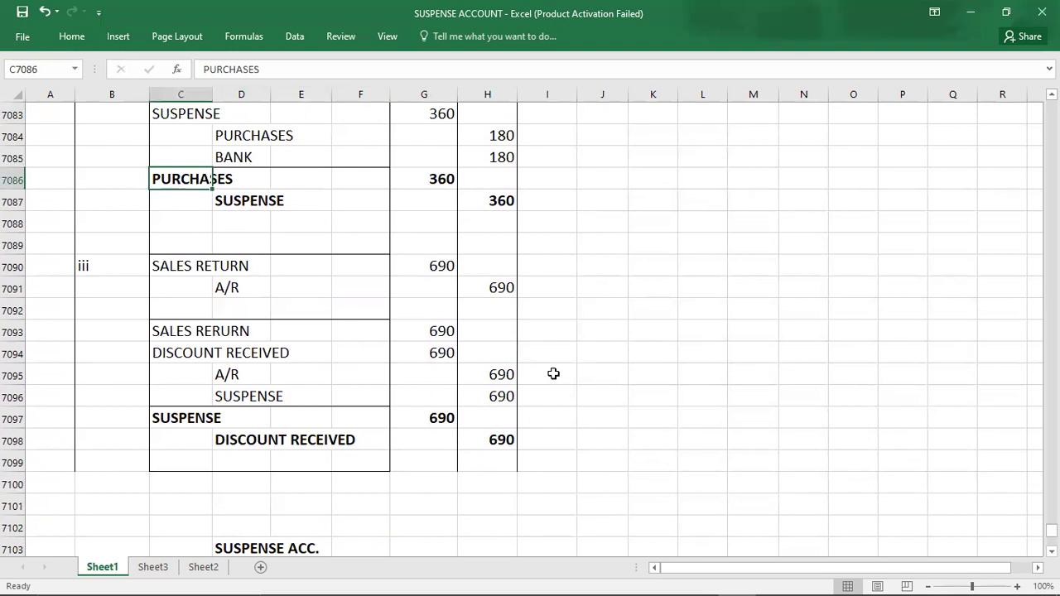
Step: Look up purchases in the question document, enter the working 105040+360 in D7122 and 105400 in the debit cell F7122
key(alt+Tab)
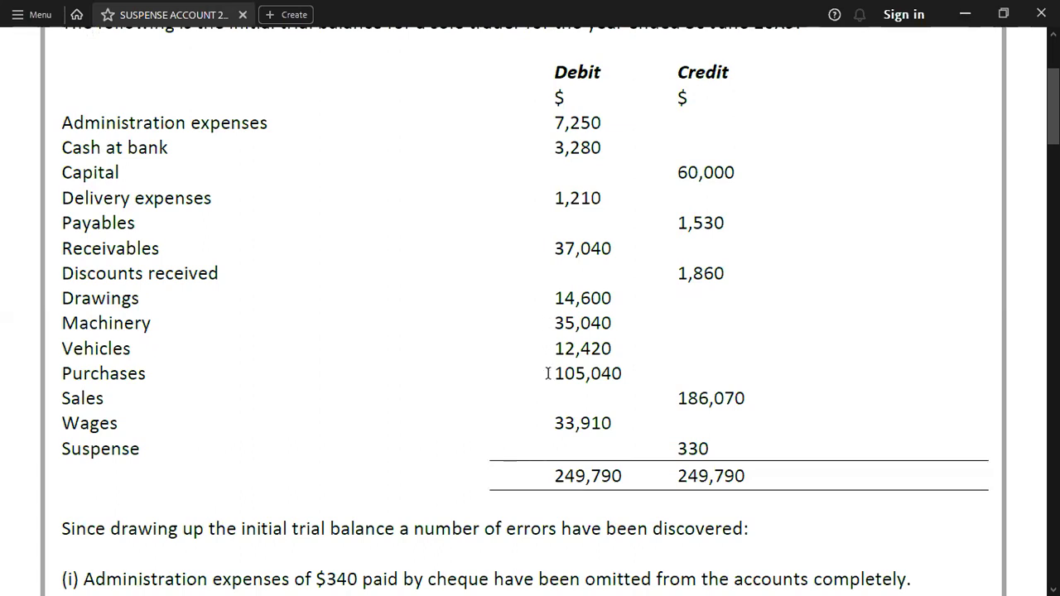
key(alt+Tab)
key(Left)
key(Right)
key(Right)
key(alt+Down)
key(Down)
key(Down)
key(Down)
key(Escape)
key(Down)
key(Down)
key(Down)
key(Down)
key(Down)
key(Down)
key(Down)
key(Down)
key(Down)
key(Down)
key(Down)
key(Down)
key(Down)
key(Down)
key(Down)
key(Down)
key(Down)
key(Down)
key(Down)
key(Down)
key(Down)
key(Down)
key(Down)
key(Down)
key(Down)
key(Down)
key(Down)
key(Down)
key(Down)
key(Down)
key(Down)
key(Down)
key(Down)
key(Down)
key(Down)
key(Down)
key(Down)
key(Down)
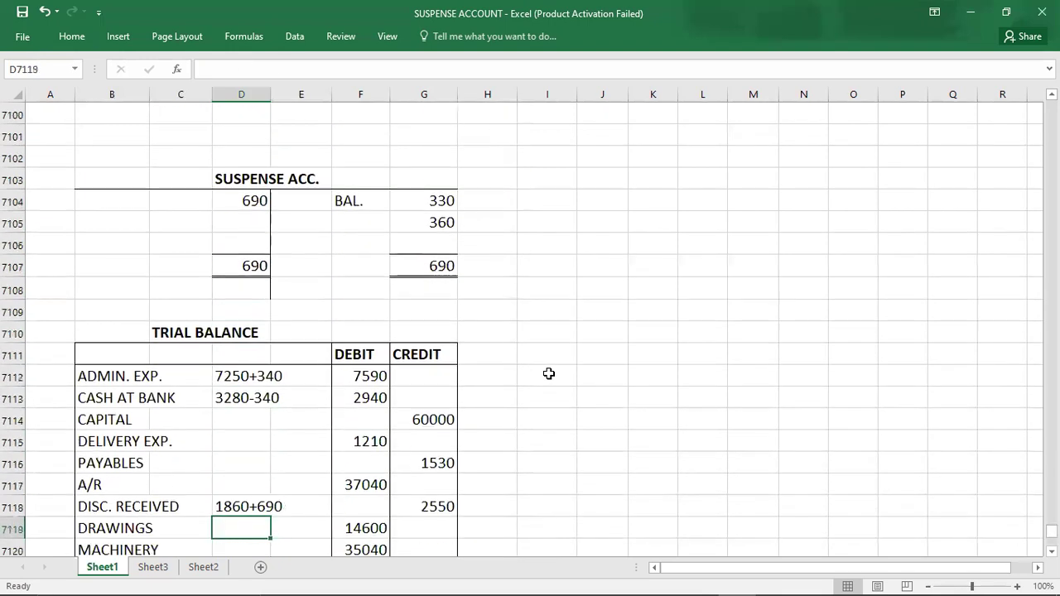
key(Up)
key(Up)
key(Up)
key(Up)
key(Up)
key(Down)
key(Down)
key(Down)
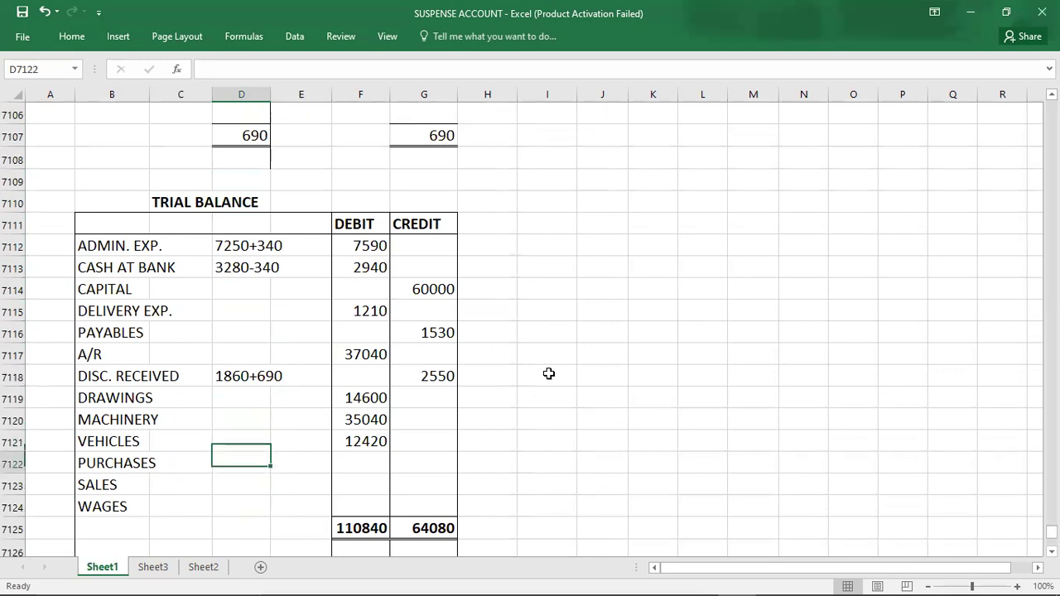
text(105040+360)
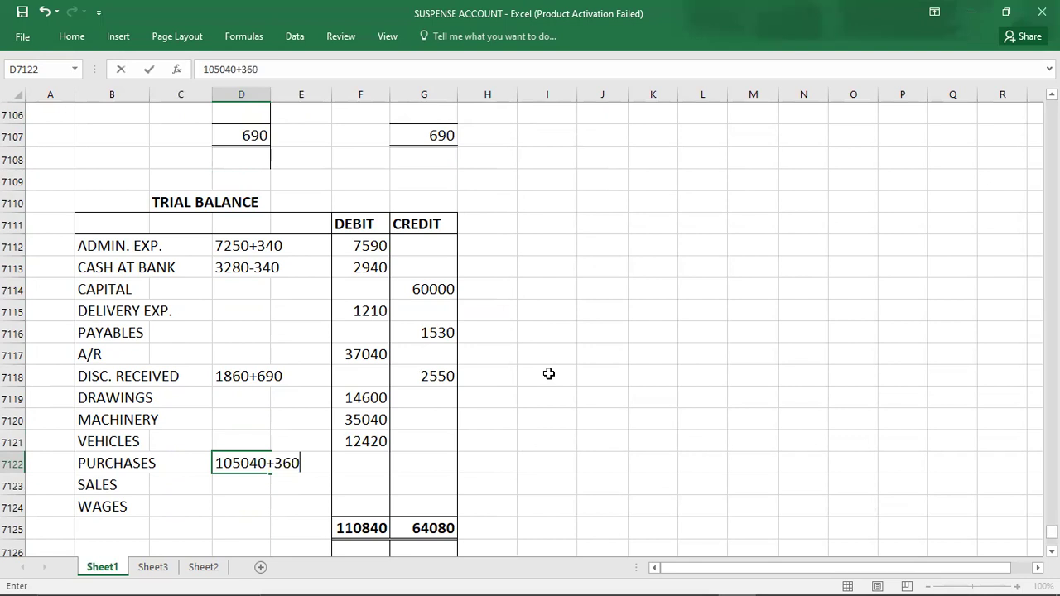
key(Tab)
key(Right)
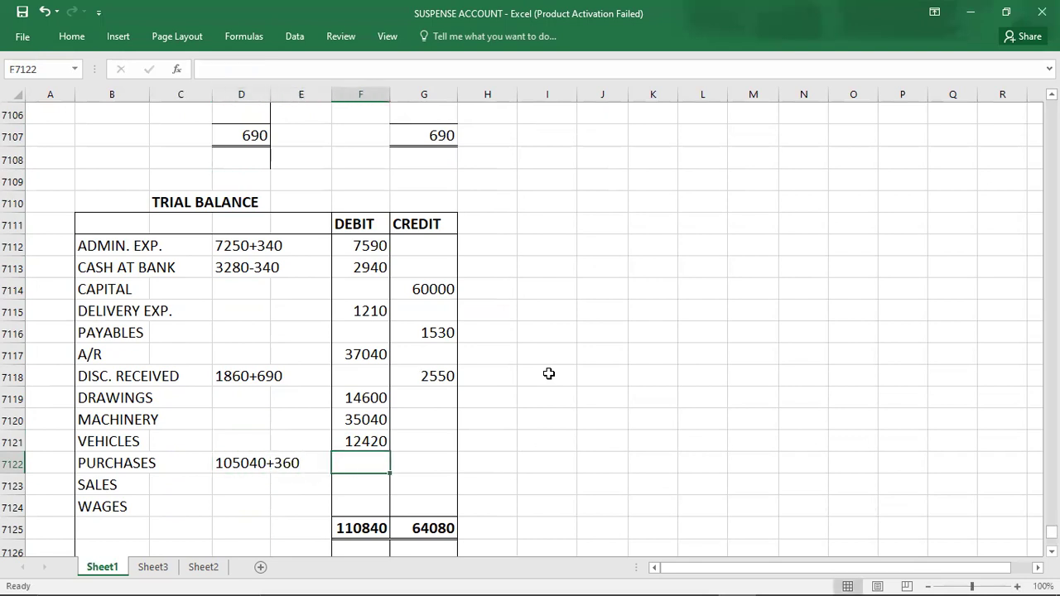
text(105400)
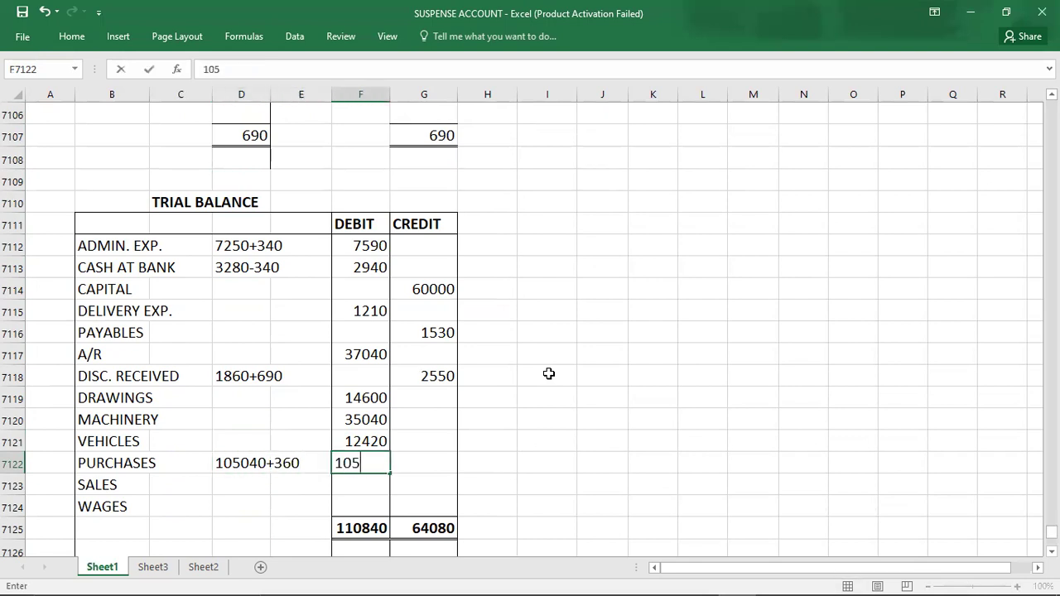
key(Return)
Step: Look up sales in the question document and enter 186070 in the trial balance's credit cell G7123
key(Down)
key(Down)
key(Down)
key(Down)
key(Down)
key(Down)
key(Down)
key(Down)
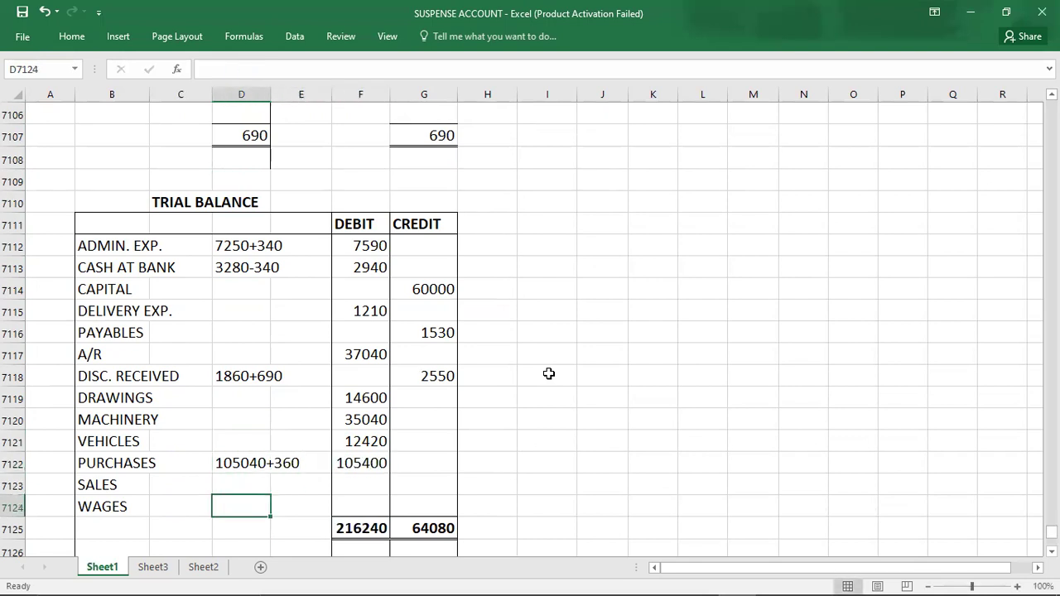
key(alt+Tab)
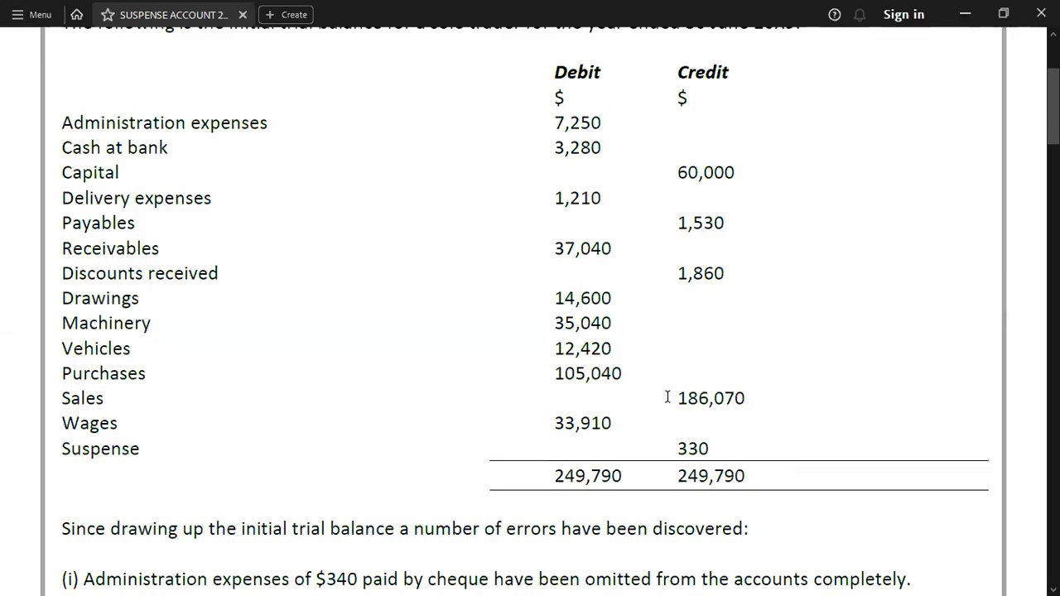
key(alt+Tab)
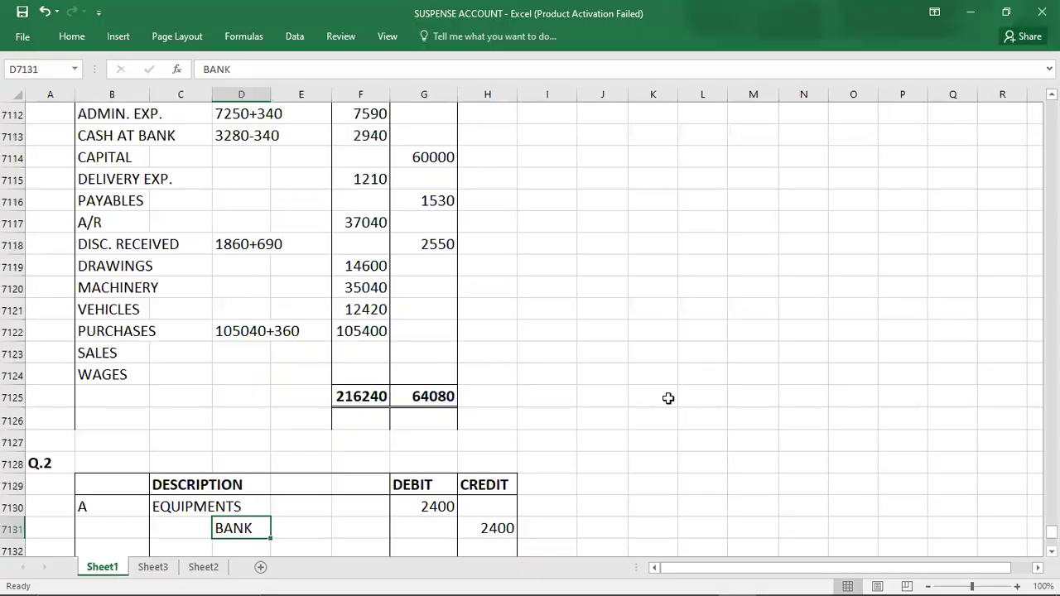
click(416, 359)
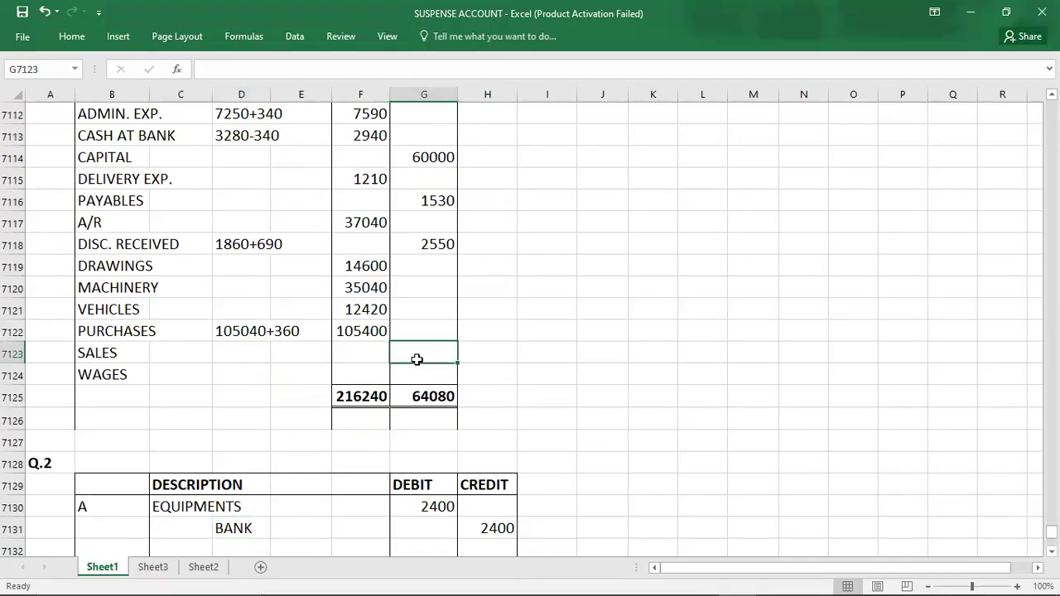
text(186070)
key(Return)
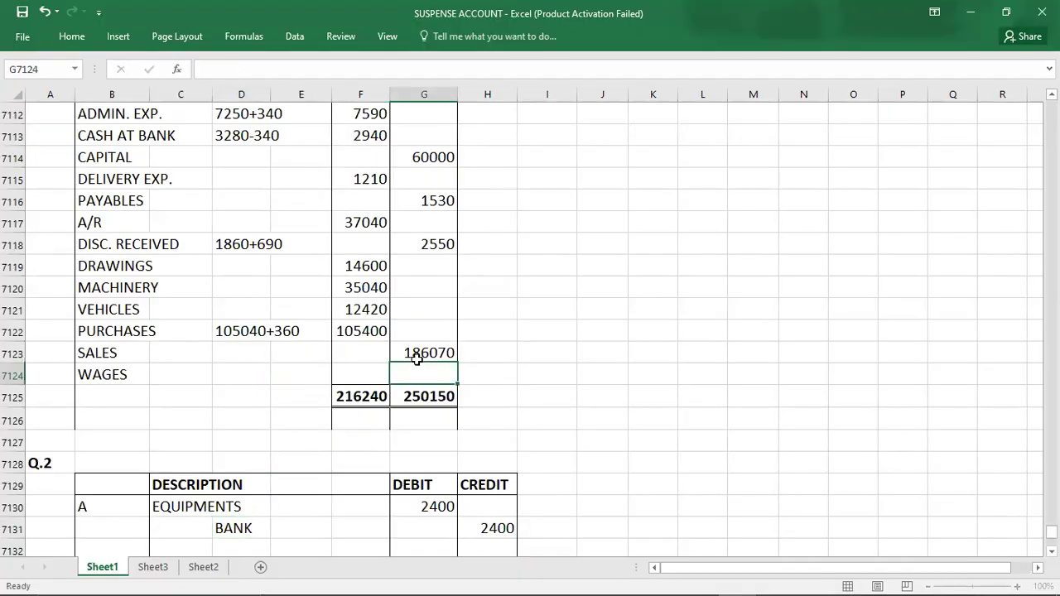
Step: Look up wages in the question document and enter 33910 in the trial balance's debit cell F7124
key(alt+Tab)
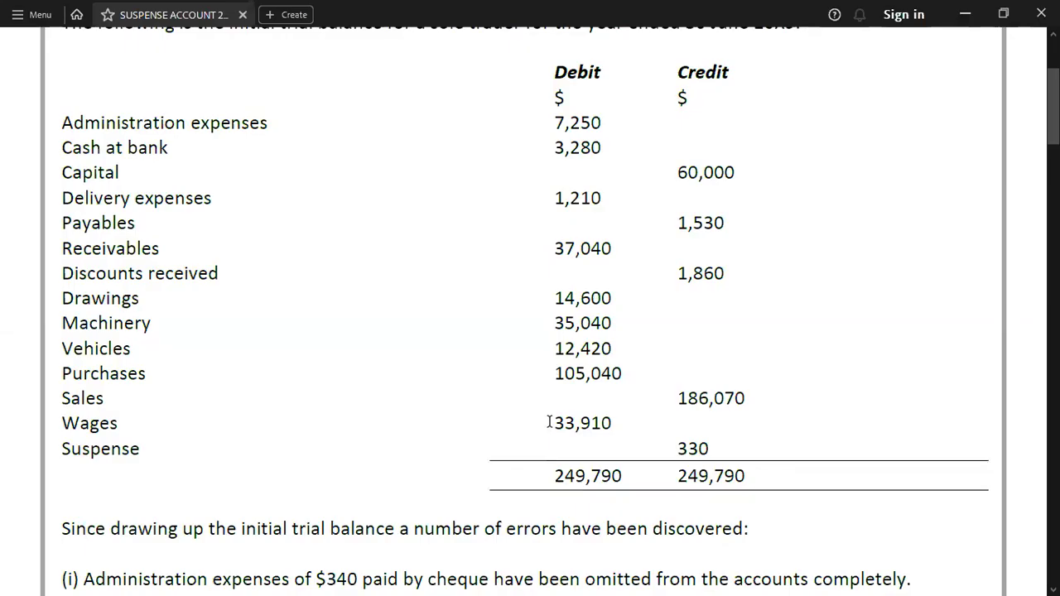
key(alt+Tab)
key(Left)
text(33910)
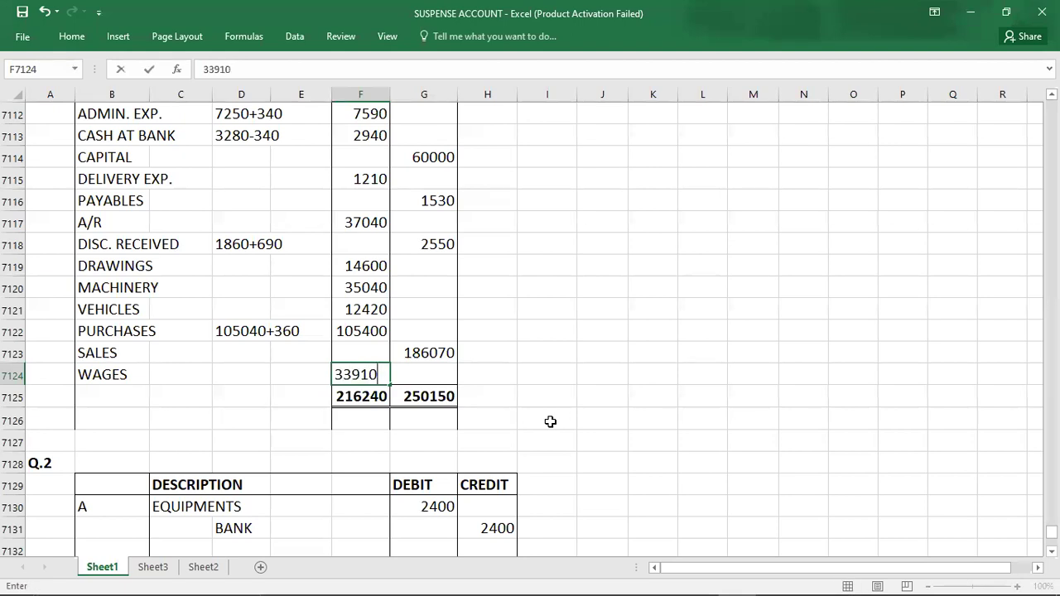
key(Return)
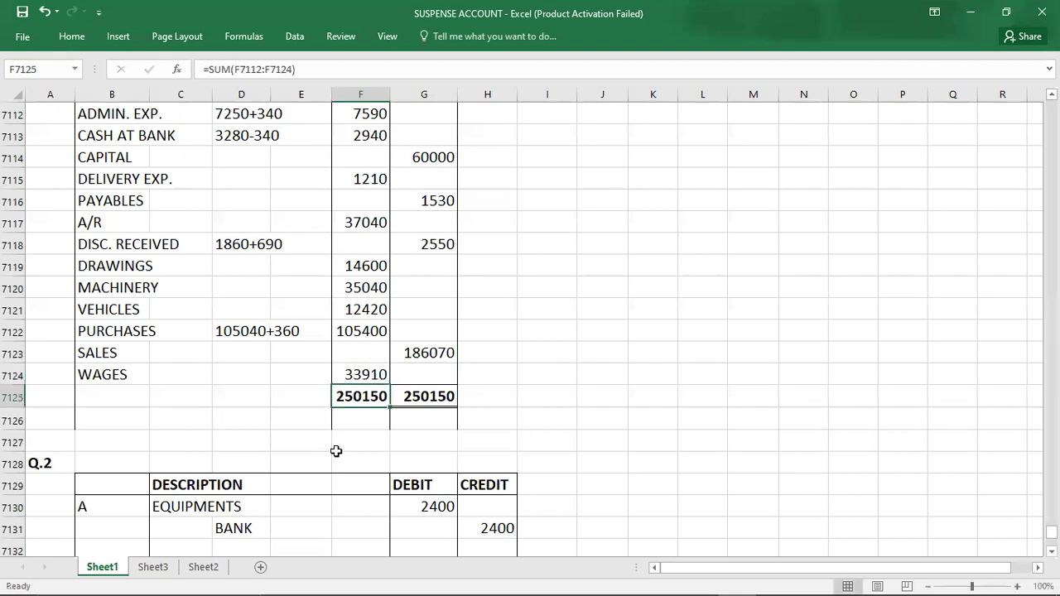
Step: Check the suspense line in the question document and review the correcting entries for error (iii) in the worksheet
click(86, 424)
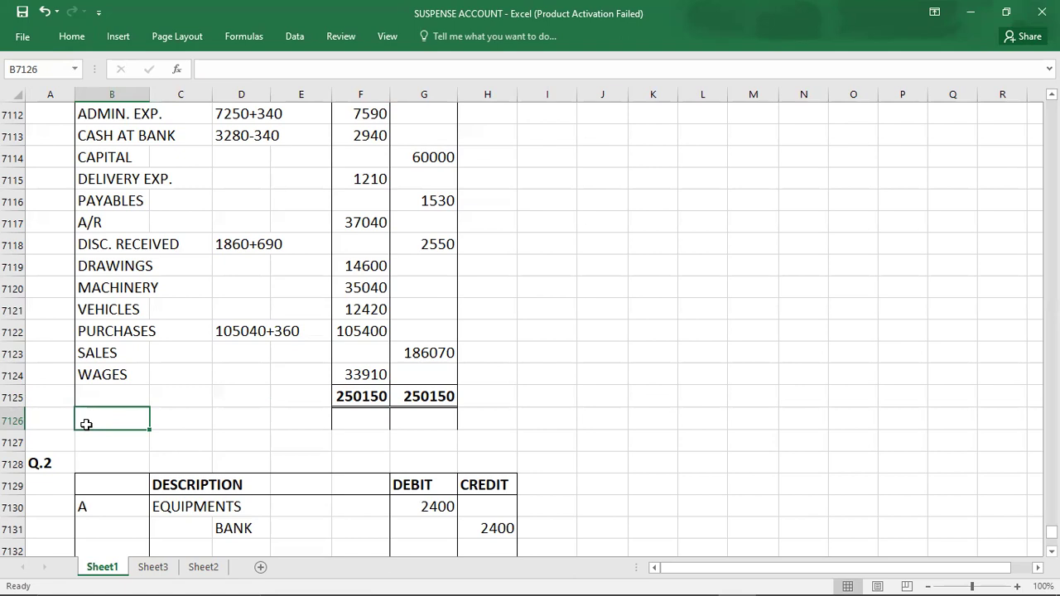
key(alt+Tab)
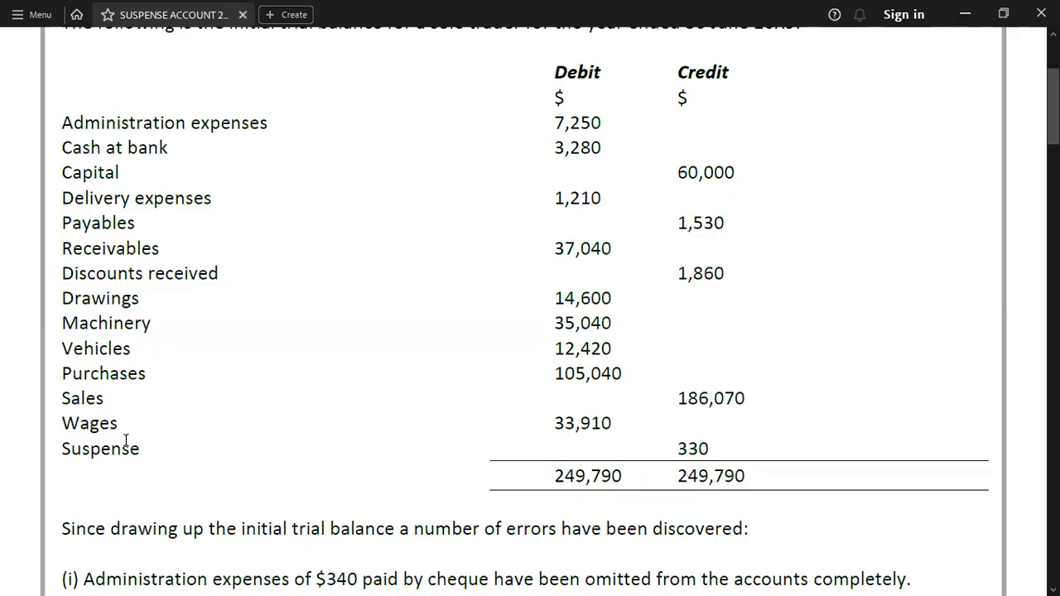
key(alt+Tab)
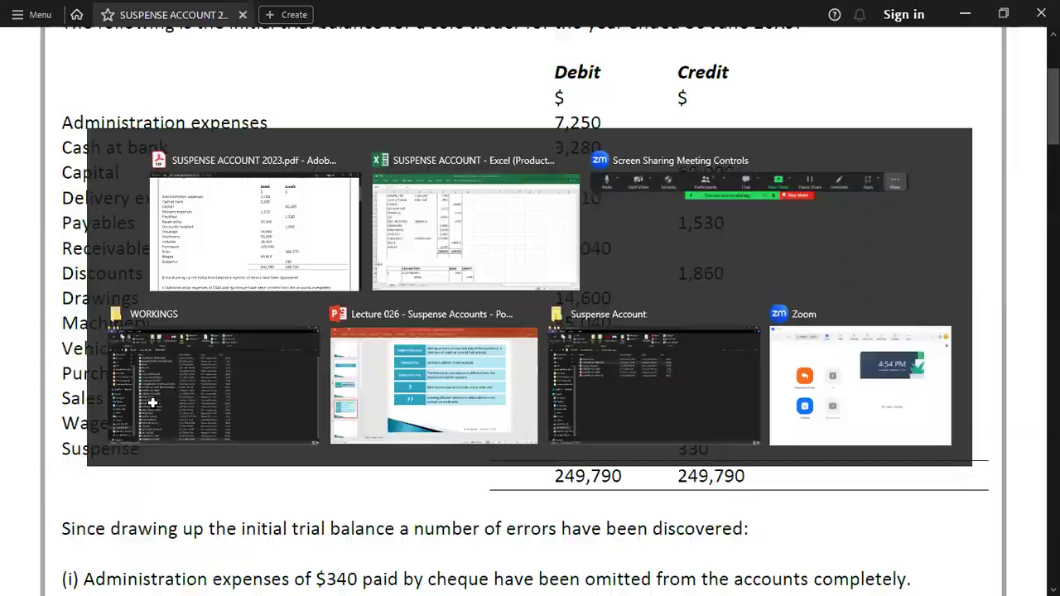
key(Up)
key(Up)
key(Up)
key(Up)
key(Up)
key(Up)
key(Up)
key(Up)
key(Up)
key(Up)
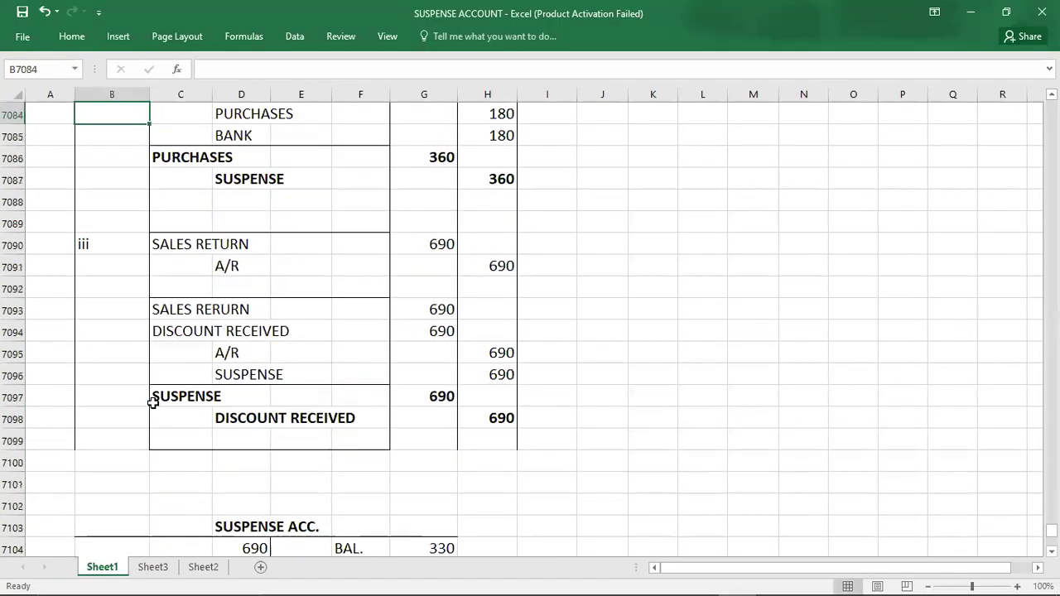
Step: Correct the misspelled account name in C7093 to SALES RETURN
double_click(185, 308)
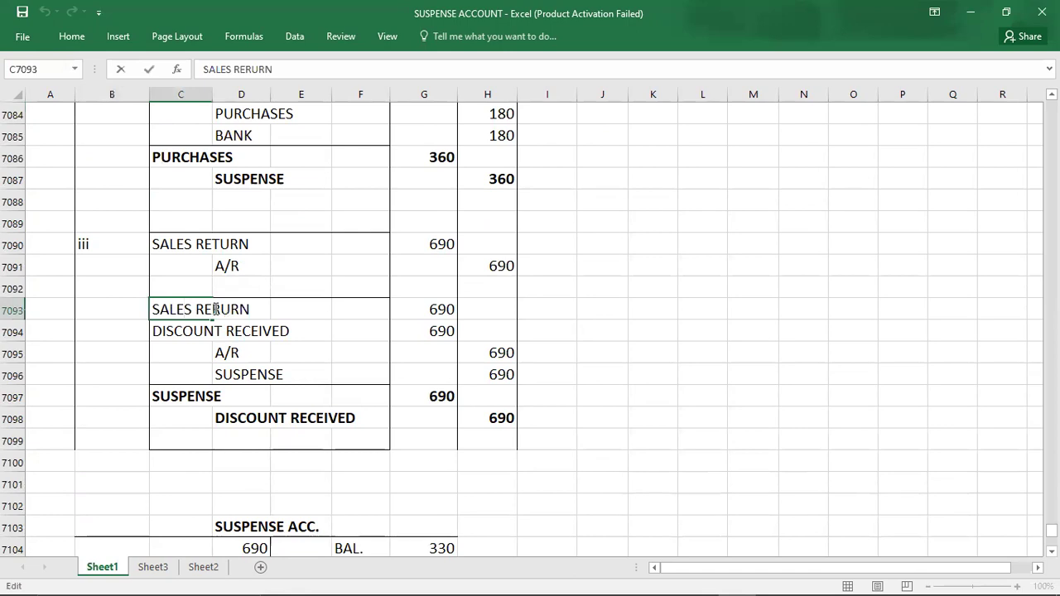
key(Delete)
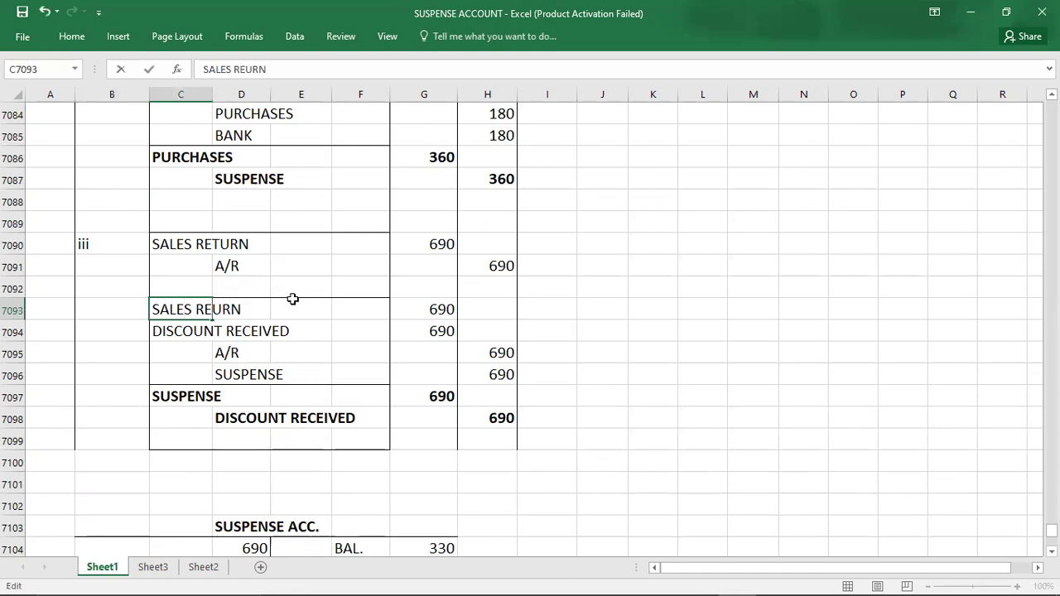
text(T)
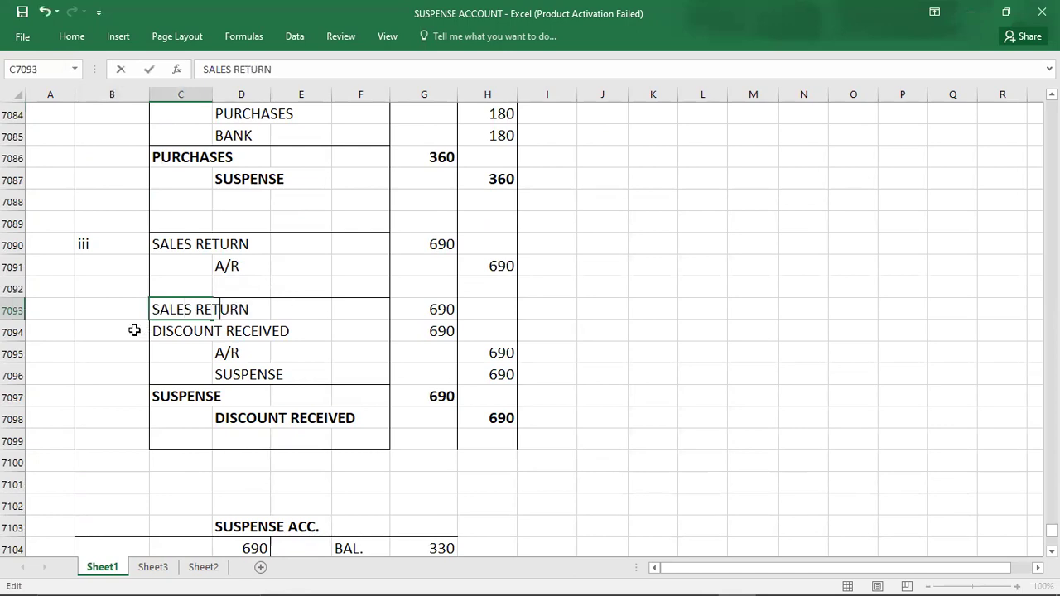
click(154, 282)
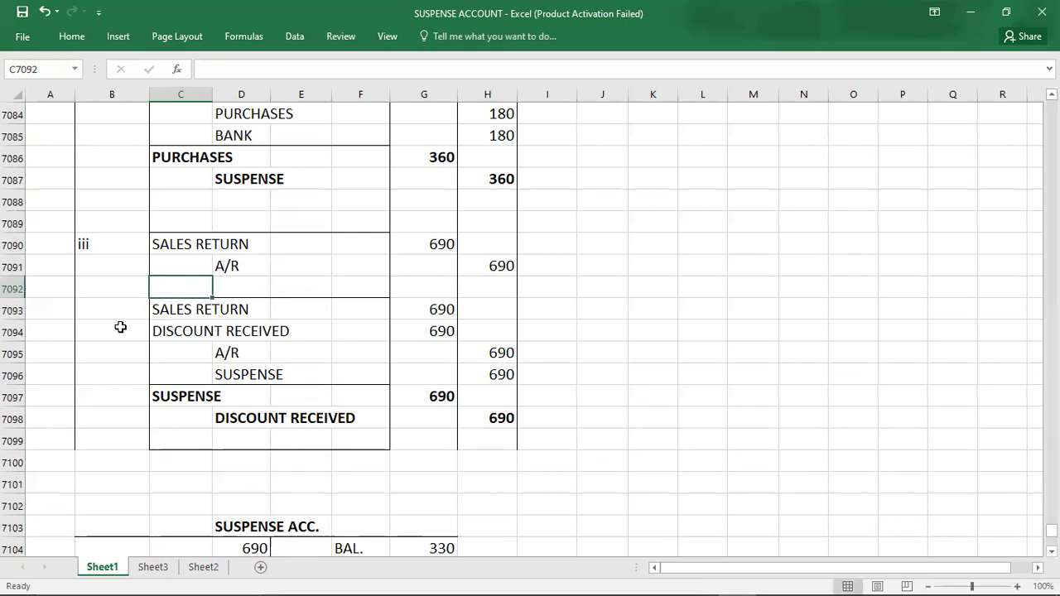
Step: Review the error (iii) entries, the question document's initial balances and the completed trial balance
click(130, 409)
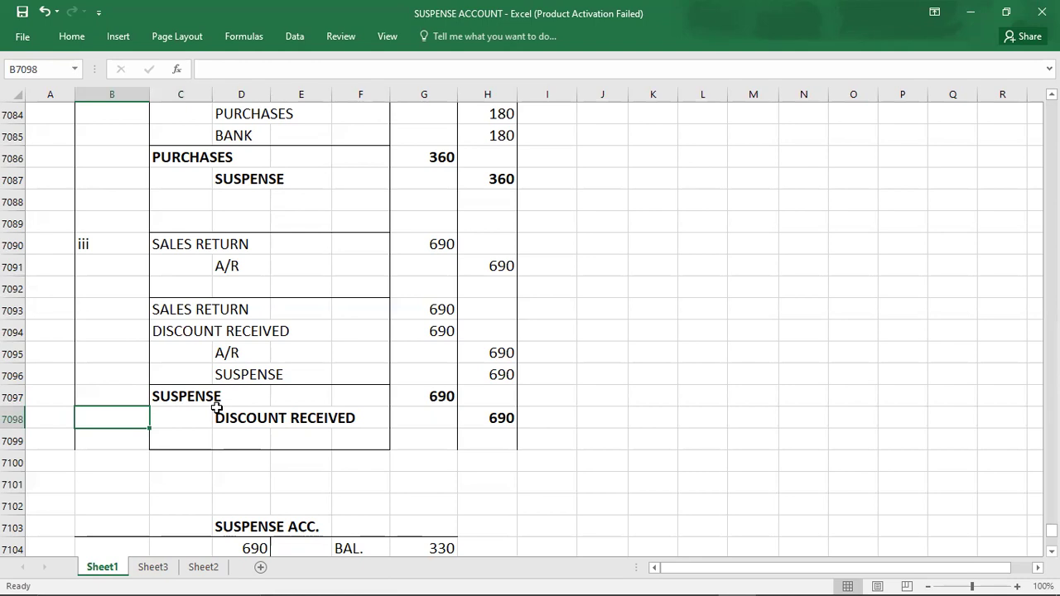
click(128, 241)
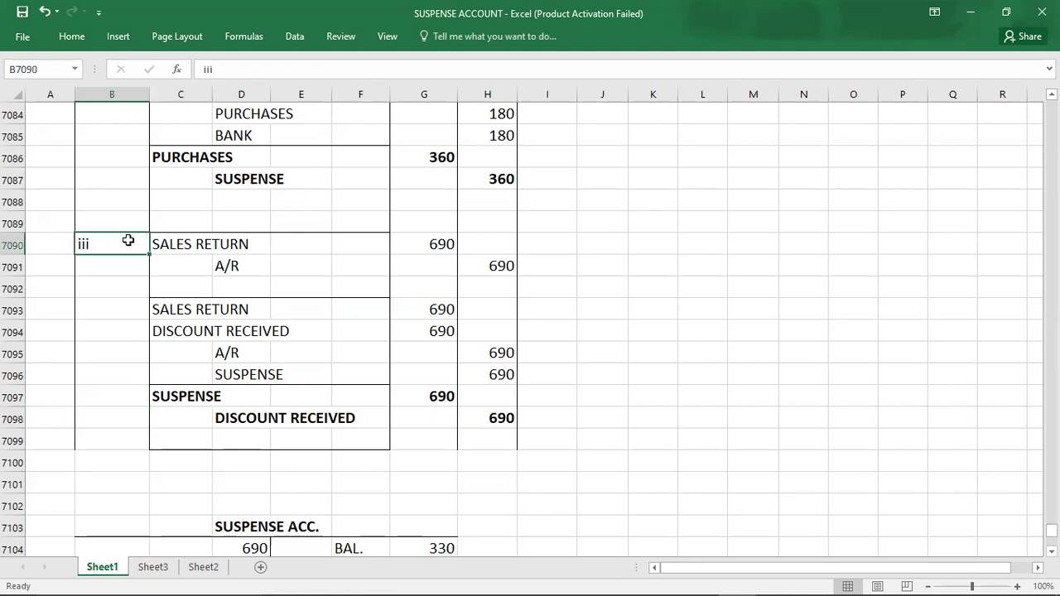
key(alt+Tab)
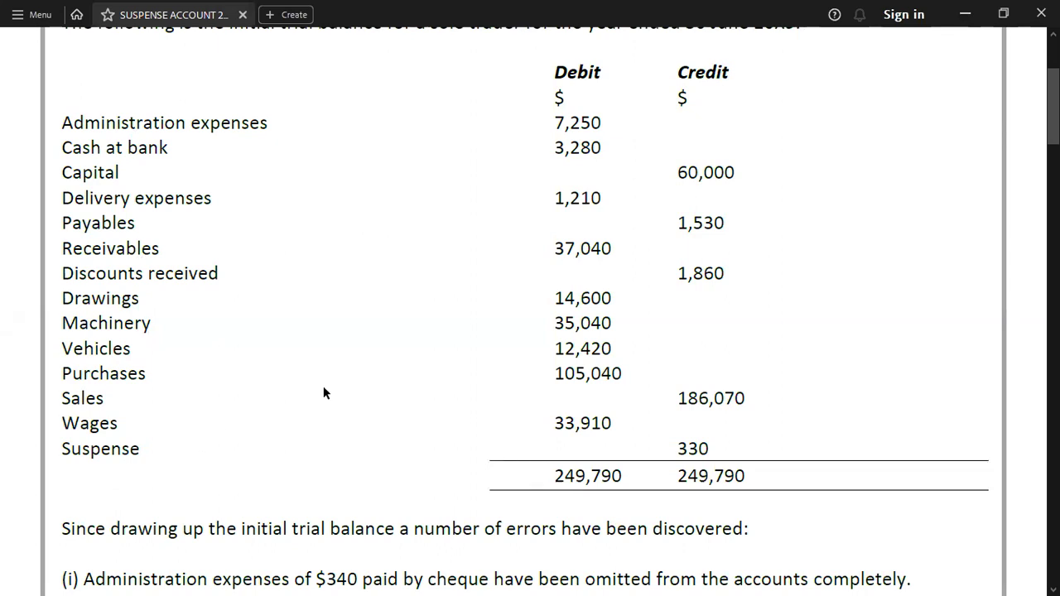
key(alt+Tab)
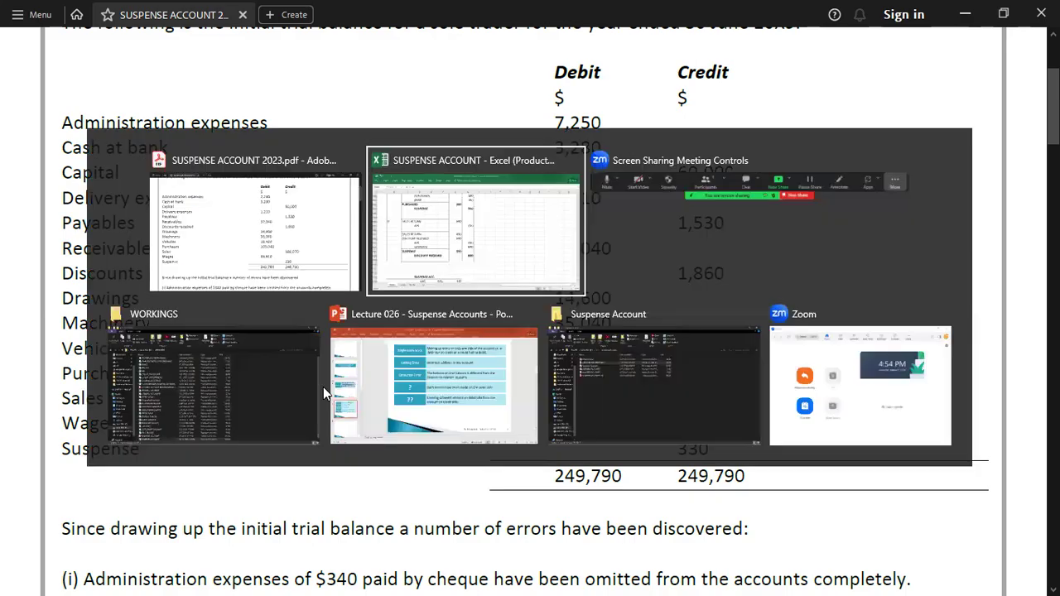
key(Down)
key(Down)
key(Down)
key(Down)
key(Down)
key(Down)
key(Down)
key(Down)
key(Down)
key(Down)
key(Down)
key(Down)
key(Down)
key(Down)
key(Down)
key(Down)
key(Down)
key(Down)
key(Down)
key(Down)
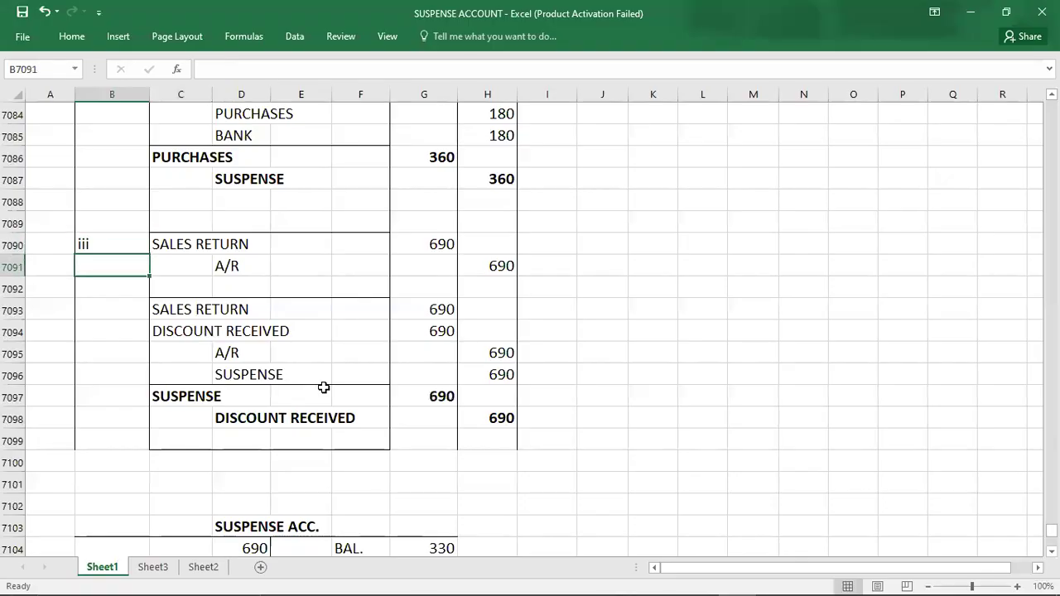
key(Down)
key(Down)
key(Down)
key(Down)
key(Down)
key(Down)
key(Down)
key(Down)
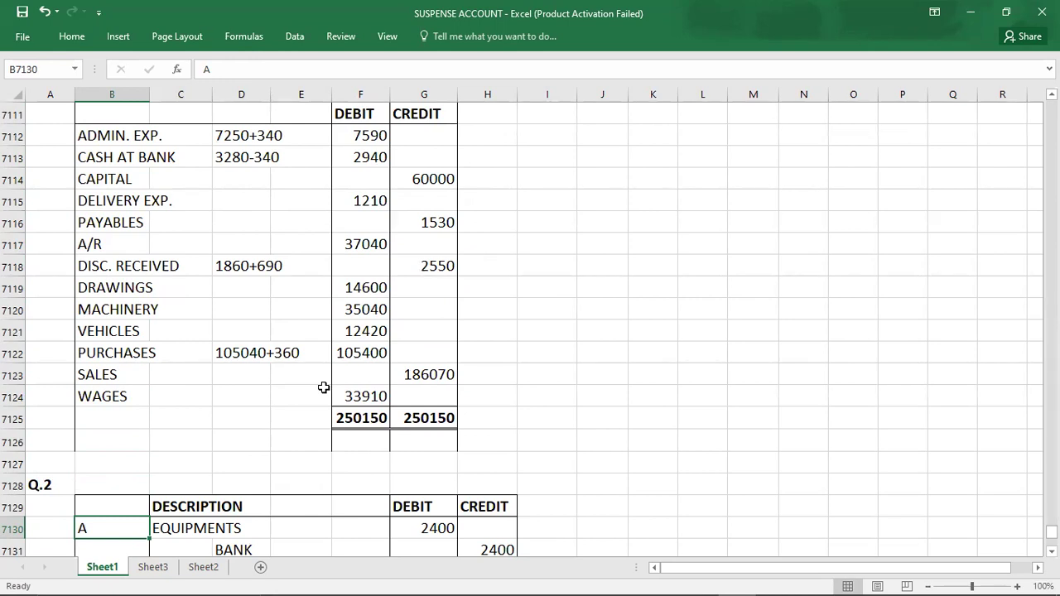
key(Left)
key(Up)
key(Up)
key(Up)
key(Up)
key(Up)
key(Up)
key(Up)
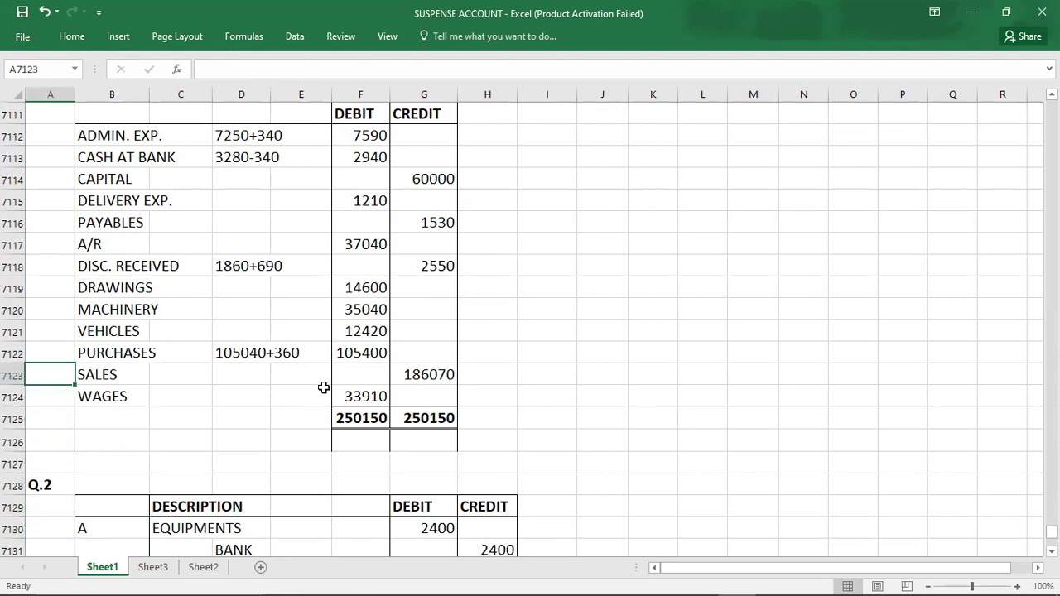